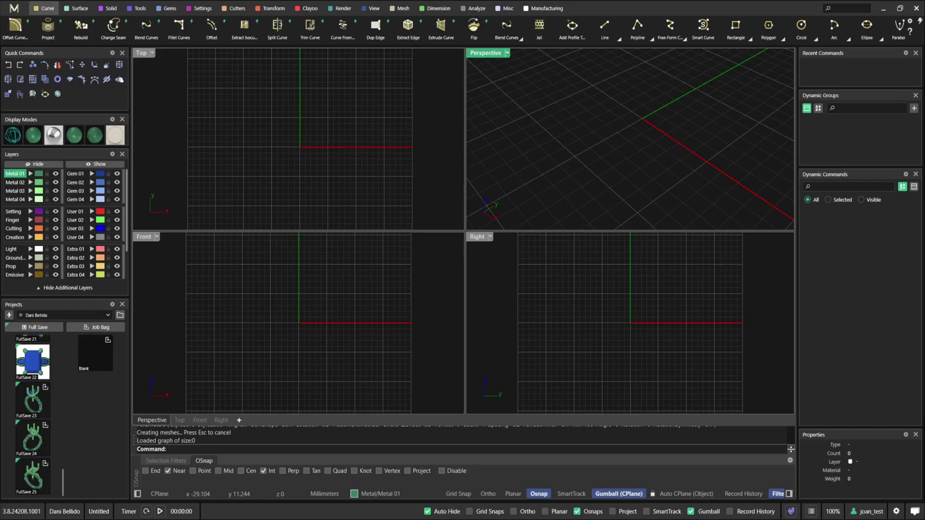
Maximize the Perspective view and create a ring rail for US finger size 7.
{"action": "double_click", "coordinate": [482, 53]}
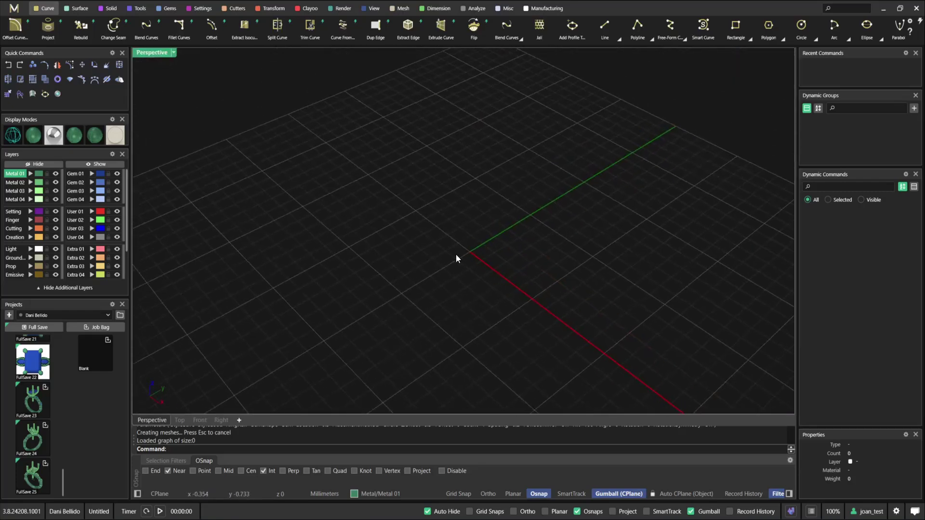
{"action": "left_click", "coordinate": [56, 80]}
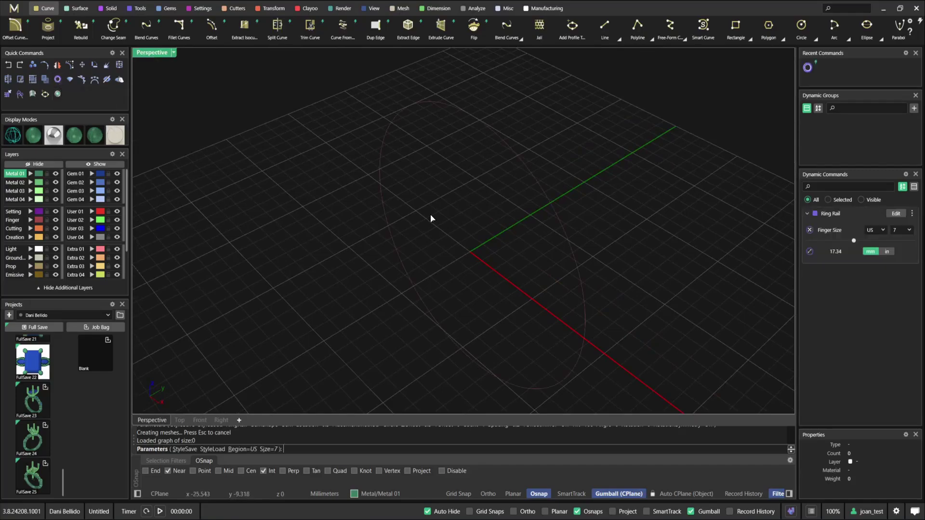
{"action": "right_click_drag", "start_coordinate": [583, 222], "coordinate": [545, 210]}
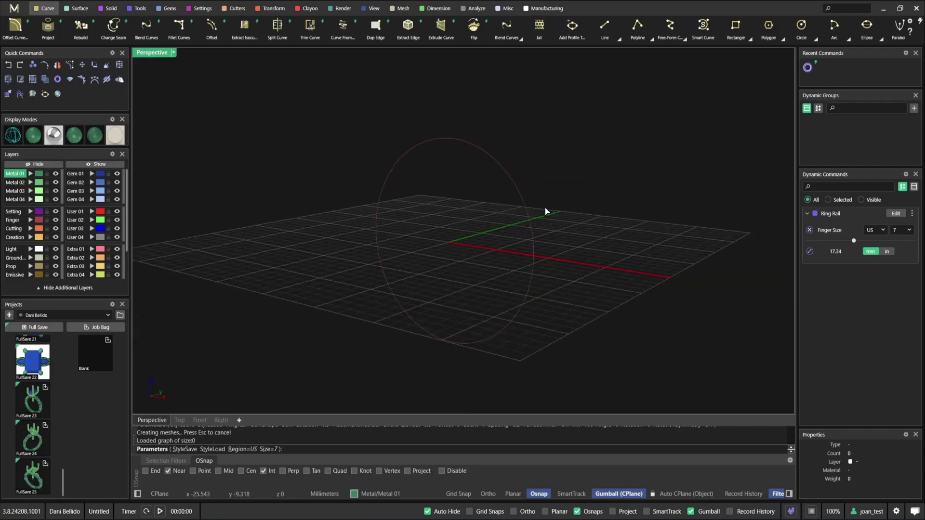
{"action": "right_click", "coordinate": [545, 211]}
Place a single round 6.40 mm diamond on the ring rail with a Z offset of 5.
{"action": "left_click", "coordinate": [490, 185]}
{"action": "right_click_drag", "start_coordinate": [492, 164], "coordinate": [475, 175], "text": "shift"}
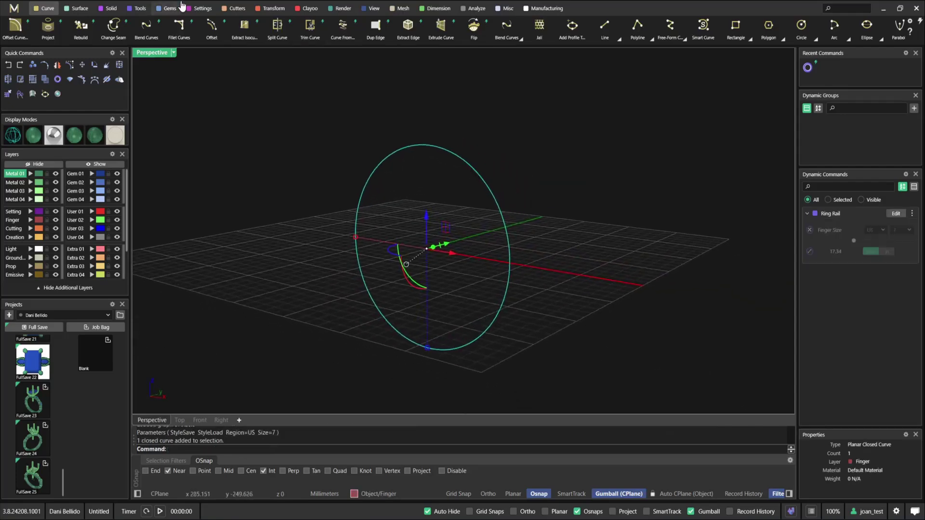
{"action": "left_click", "coordinate": [164, 8]}
{"action": "right_click_drag", "start_coordinate": [361, 146], "coordinate": [379, 109]}
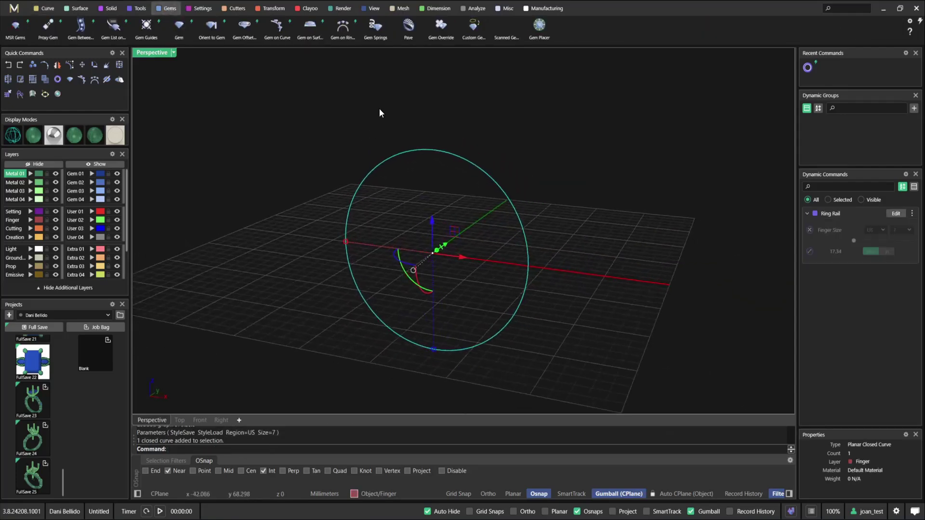
{"action": "left_click", "coordinate": [343, 26]}
{"action": "right_click_drag", "start_coordinate": [427, 158], "coordinate": [431, 200]}
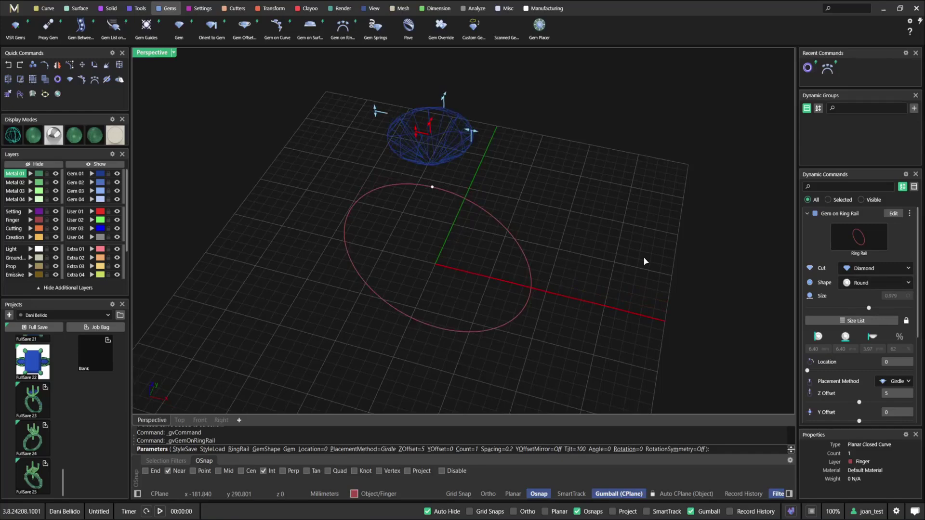
{"action": "mouse_move", "coordinate": [508, 206]}
{"action": "right_mouse_down"}
{"action": "mouse_move", "coordinate": [540, 203]}
{"action": "mouse_move", "coordinate": [470, 178]}
{"action": "right_mouse_up"}
{"action": "right_click", "coordinate": [475, 184]}
Switch the Perspective view to a shaded display mode.
{"action": "left_click", "coordinate": [476, 168]}
{"action": "right_click", "coordinate": [138, 54]}
{"action": "left_click", "coordinate": [173, 109]}
{"action": "left_click", "coordinate": [534, 134]}
Add a four-prong head to the center gem.
{"action": "left_click", "coordinate": [464, 124]}
{"action": "right_click", "coordinate": [469, 146]}
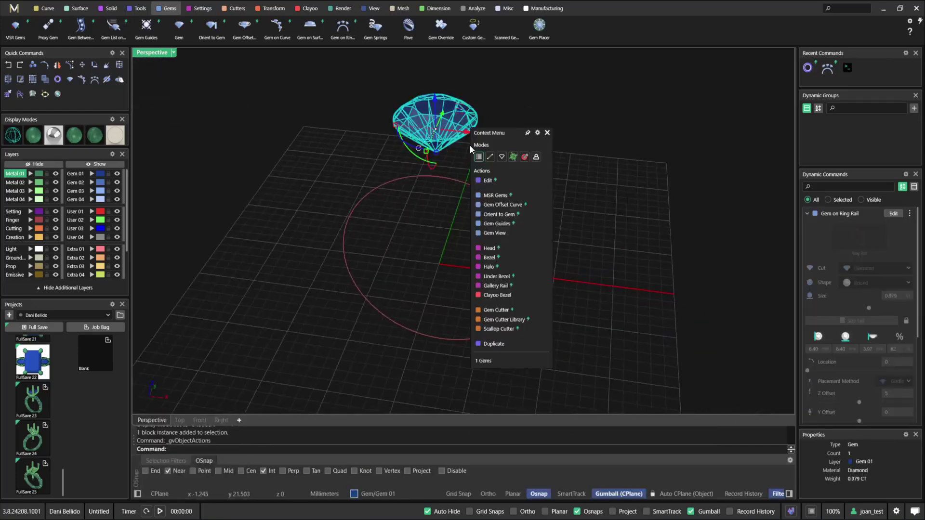
{"action": "left_click", "coordinate": [519, 248]}
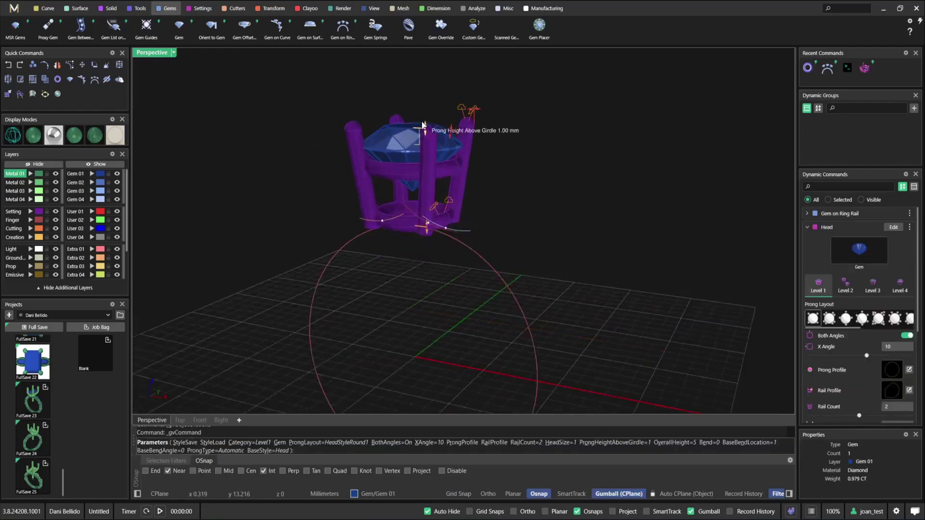
{"action": "scroll", "coordinate": [383, 178], "scroll_direction": "up", "scroll_amount": 5}
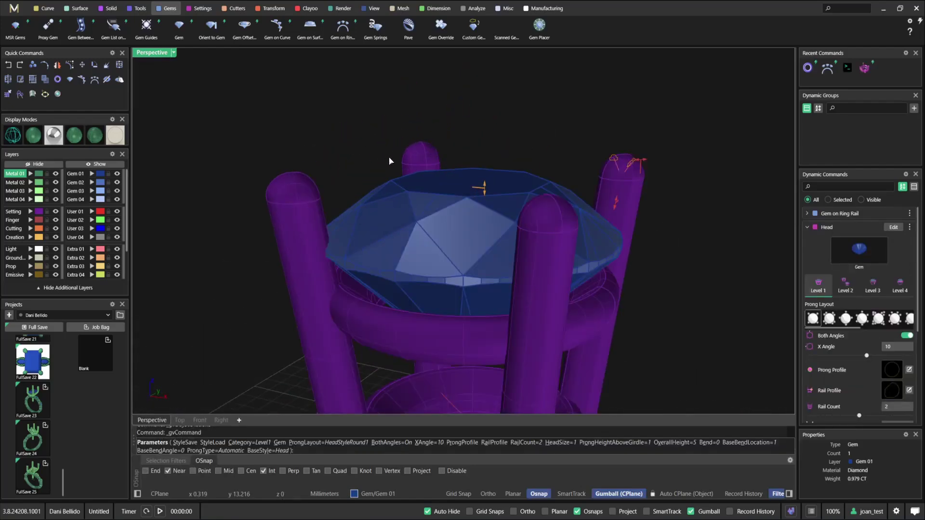
Set the head's top prong dome height to 1.2 and dome rotation to 64.
{"action": "left_click", "coordinate": [846, 287]}
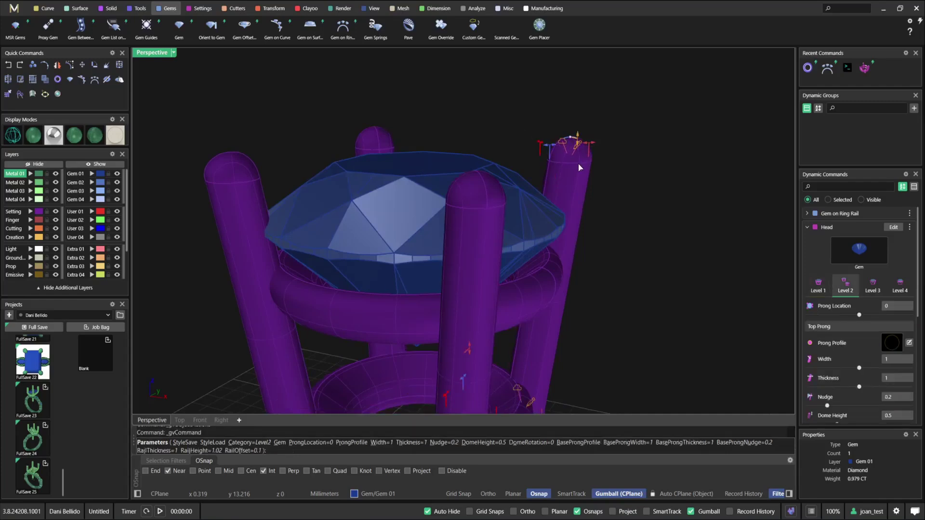
{"action": "left_click_drag", "start_coordinate": [554, 164], "coordinate": [422, 162]}
{"action": "scroll", "coordinate": [555, 168], "scroll_direction": "up", "scroll_amount": 3}
{"action": "scroll", "coordinate": [424, 202], "scroll_direction": "down", "scroll_amount": 5}
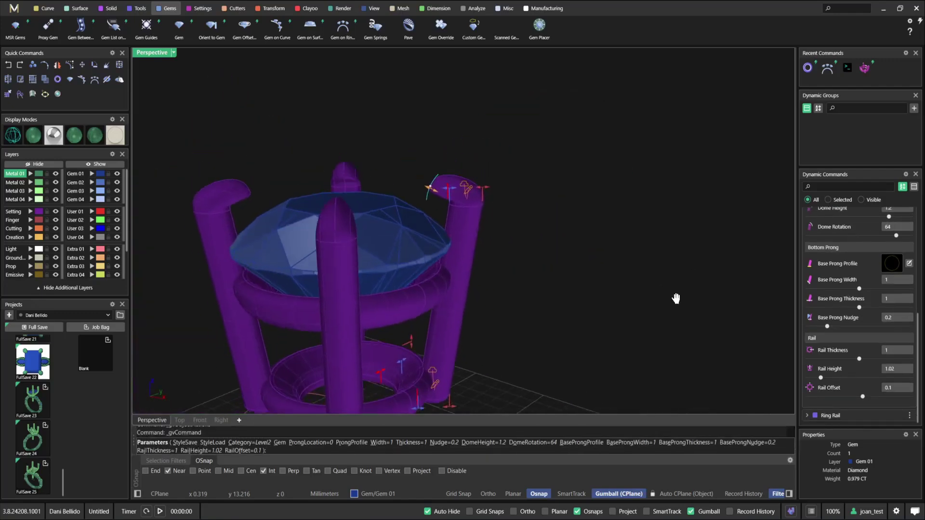
{"action": "scroll", "coordinate": [861, 302], "scroll_direction": "up", "scroll_amount": 3}
{"action": "scroll", "coordinate": [861, 302], "scroll_direction": "up", "scroll_amount": 3}
Lower the head's prong height above the girdle to 0.
{"action": "left_click", "coordinate": [818, 284]}
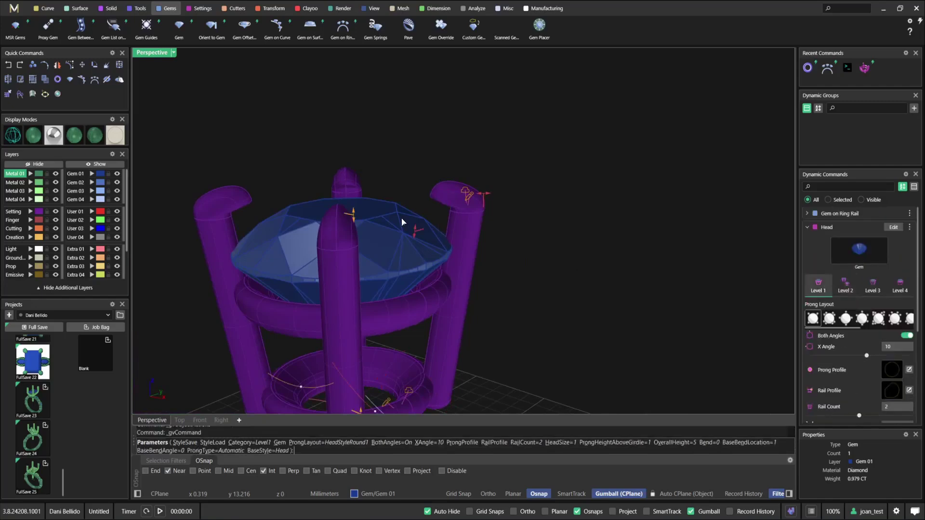
{"action": "right_click_drag", "start_coordinate": [402, 217], "coordinate": [371, 218]}
{"action": "left_click_drag", "start_coordinate": [313, 202], "coordinate": [316, 230]}
{"action": "right_click_drag", "start_coordinate": [335, 229], "coordinate": [410, 256]}
{"action": "scroll", "coordinate": [421, 281], "scroll_direction": "up", "scroll_amount": 4}
{"action": "scroll", "coordinate": [812, 268], "scroll_direction": "up", "scroll_amount": 3}
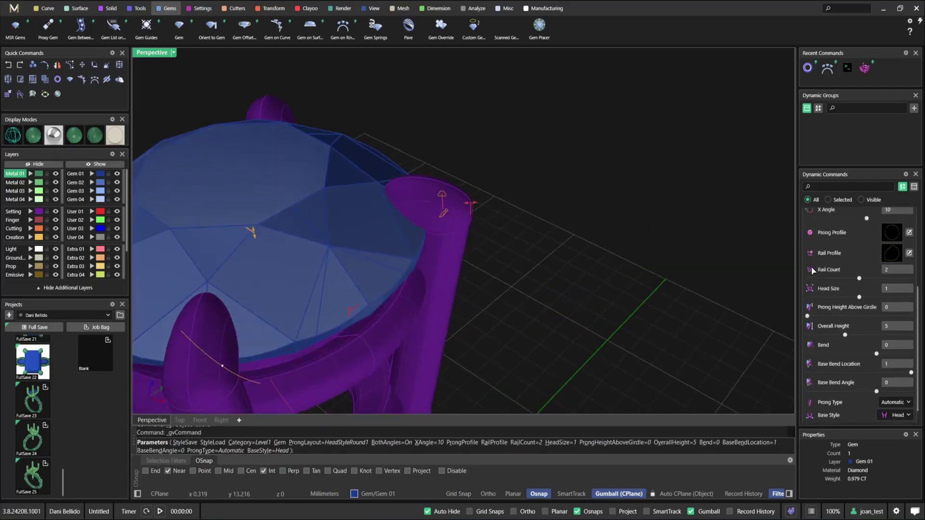
Set the dome rotation of the head's prongs to 57.
{"action": "left_click", "coordinate": [847, 230]}
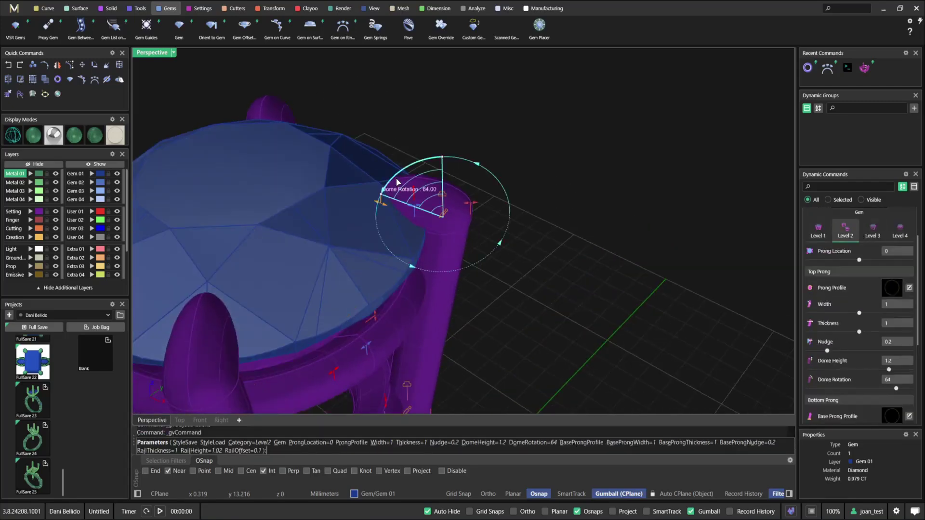
{"action": "left_click_drag", "start_coordinate": [394, 179], "coordinate": [383, 188]}
{"action": "scroll", "coordinate": [405, 196], "scroll_direction": "down", "scroll_amount": 2}
{"action": "scroll", "coordinate": [405, 228], "scroll_direction": "down", "scroll_amount": 4}
{"action": "right_click_drag", "start_coordinate": [462, 236], "coordinate": [437, 207]}
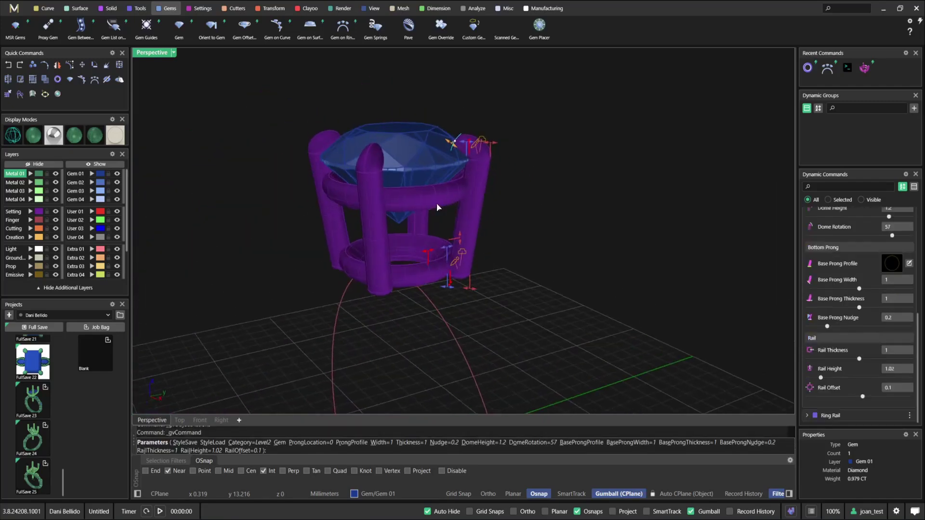
Reduce the head to a rail count of 1 and an overall height of 1.73 mm.
{"action": "scroll", "coordinate": [826, 258], "scroll_direction": "up", "scroll_amount": 3}
{"action": "left_click", "coordinate": [817, 226]}
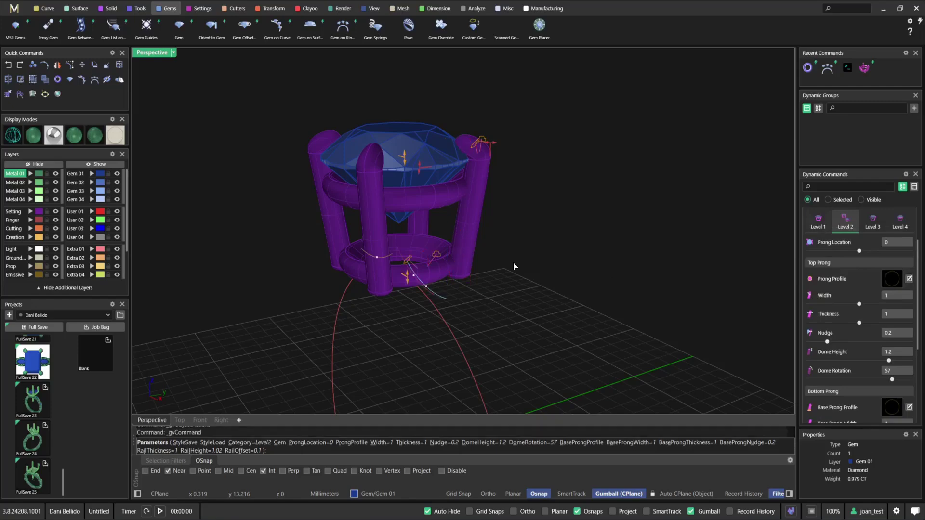
{"action": "left_click_drag", "start_coordinate": [407, 284], "coordinate": [406, 249]}
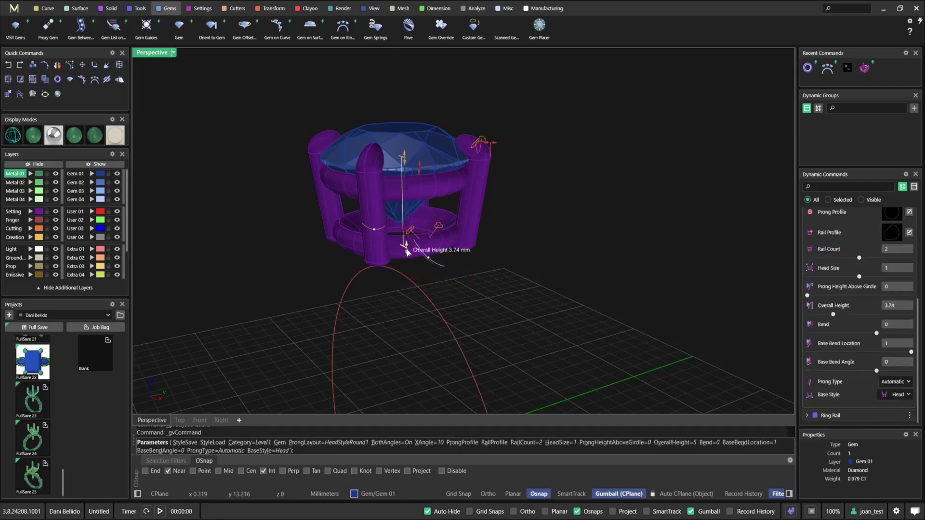
{"action": "scroll", "coordinate": [840, 314], "scroll_direction": "up", "scroll_amount": 2}
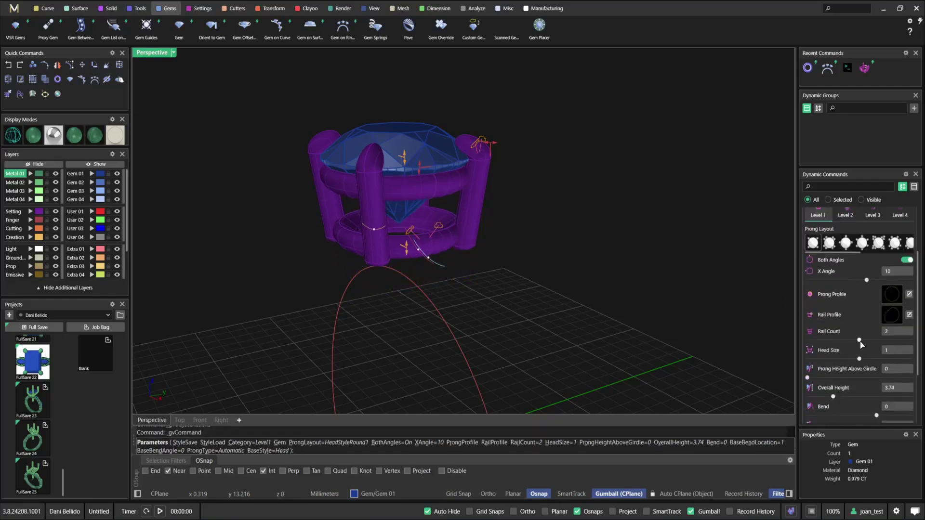
{"action": "left_click_drag", "start_coordinate": [862, 344], "coordinate": [839, 345]}
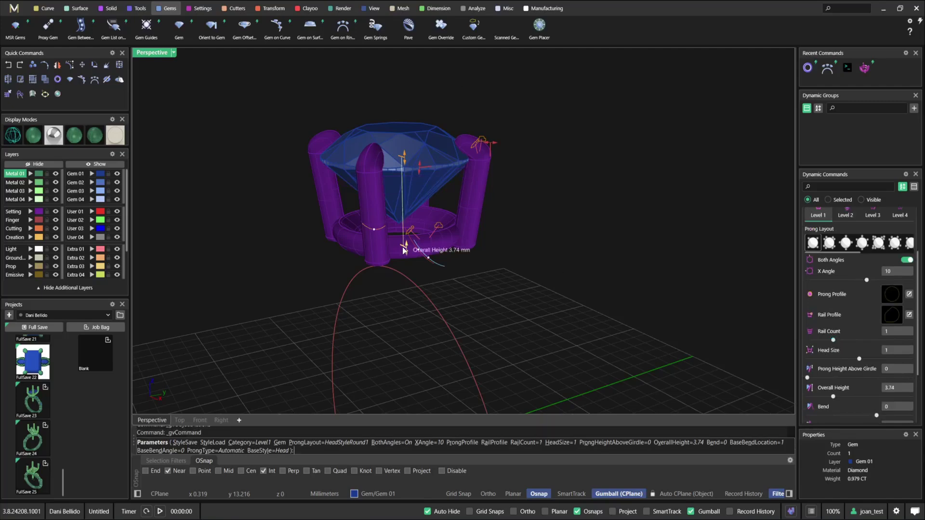
{"action": "left_click_drag", "start_coordinate": [406, 256], "coordinate": [406, 201]}
{"action": "scroll", "coordinate": [424, 196], "scroll_direction": "up", "scroll_amount": 3}
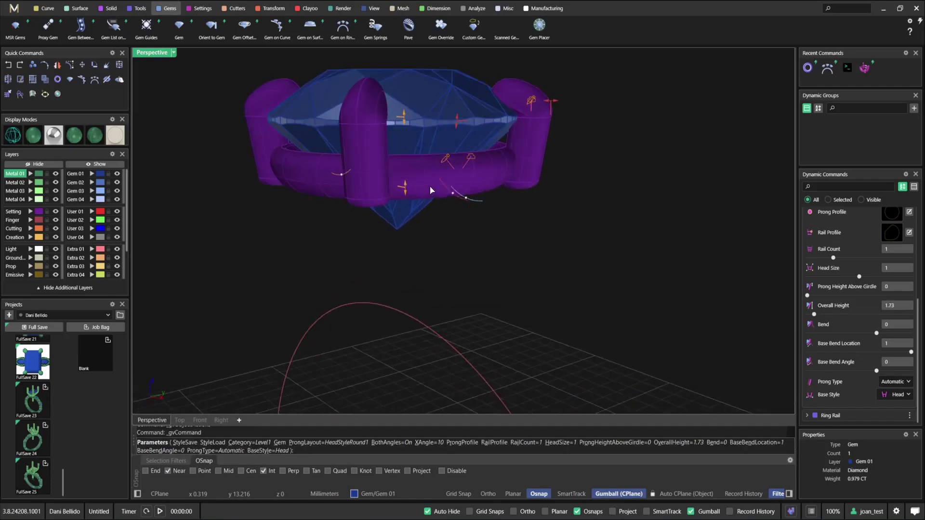
Change the head's rail profile to Square from the GalleryRail library.
{"action": "scroll", "coordinate": [892, 338], "scroll_direction": "up", "scroll_amount": 3}
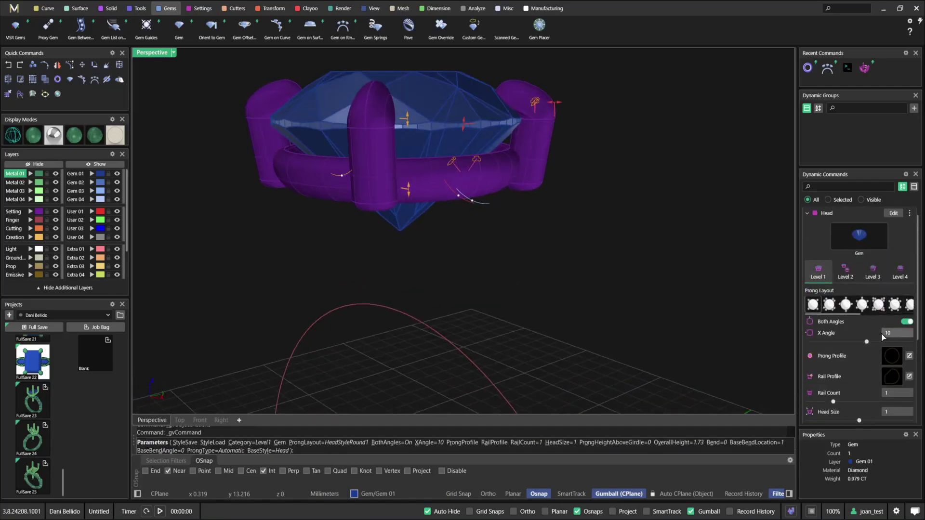
{"action": "left_click", "coordinate": [890, 374]}
{"action": "left_click", "coordinate": [380, 319]}
{"action": "left_click", "coordinate": [775, 495]}
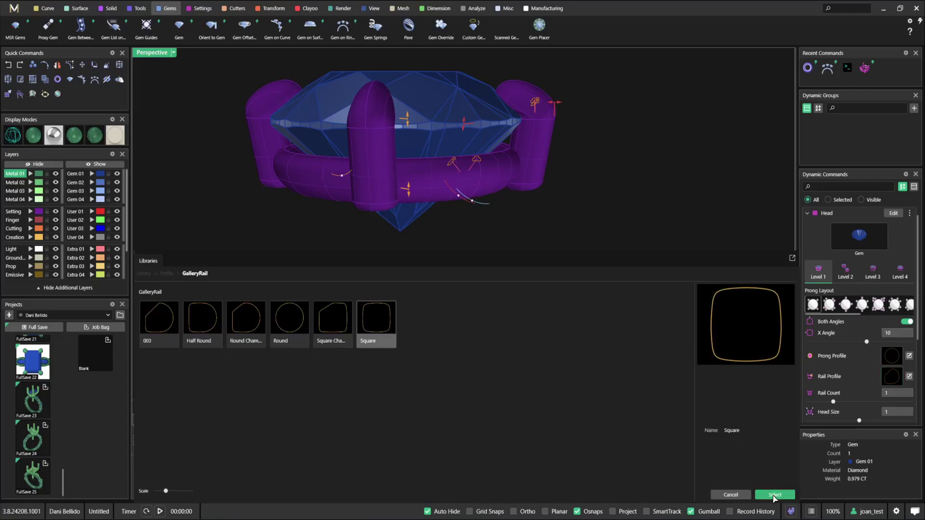
{"action": "right_click_drag", "start_coordinate": [387, 174], "coordinate": [385, 188]}
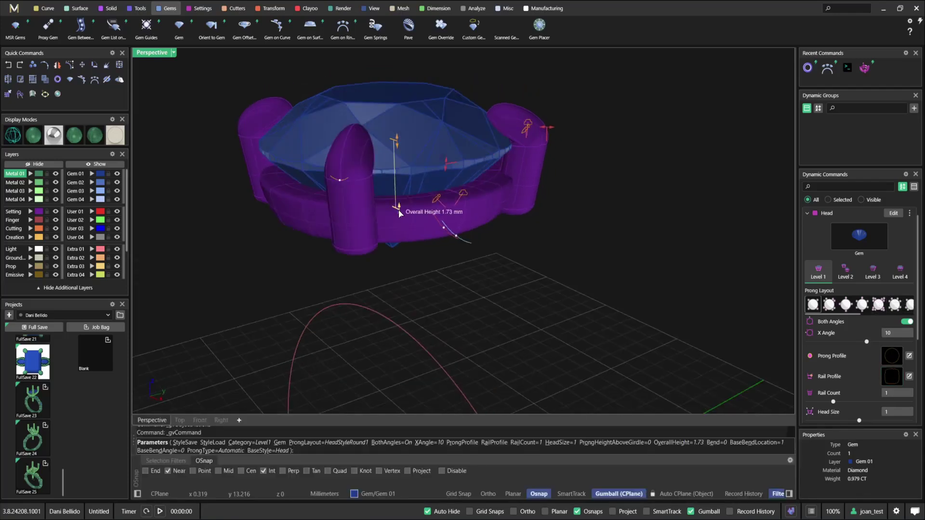
Fine-tune the head's rail using its Level 4 parameters.
{"action": "left_click", "coordinate": [845, 271]}
{"action": "right_click_drag", "start_coordinate": [528, 223], "coordinate": [703, 281]}
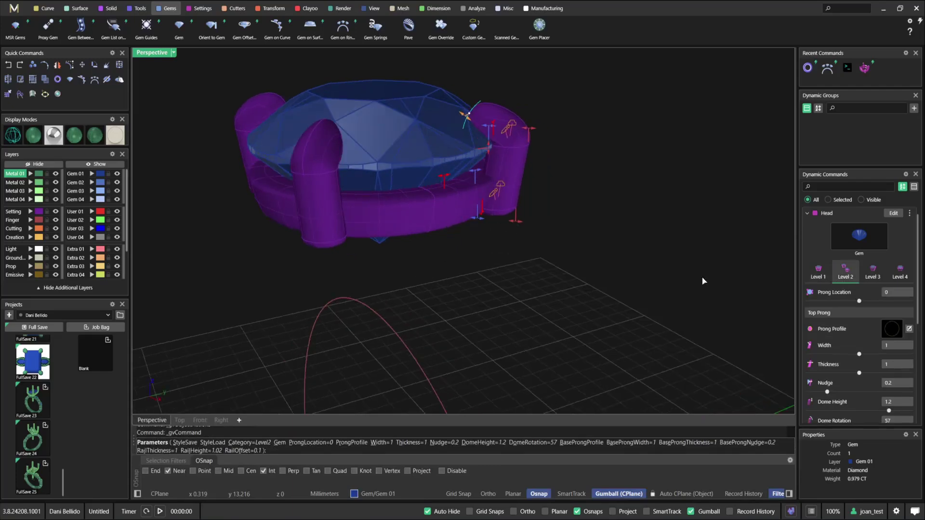
{"action": "left_click", "coordinate": [874, 281]}
{"action": "right_click_drag", "start_coordinate": [476, 212], "coordinate": [415, 190]}
{"action": "left_click", "coordinate": [897, 276]}
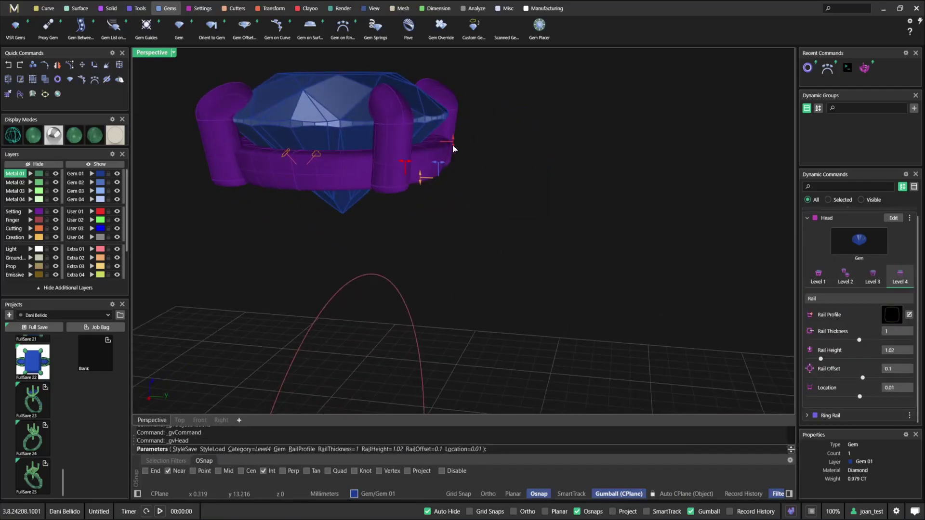
{"action": "left_click_drag", "start_coordinate": [456, 143], "coordinate": [455, 138]}
{"action": "left_click_drag", "start_coordinate": [422, 177], "coordinate": [420, 178]}
Slightly adjust the head's overall height and accept the head.
{"action": "left_click", "coordinate": [818, 284]}
{"action": "left_click_drag", "start_coordinate": [336, 181], "coordinate": [335, 183]}
{"action": "right_click_drag", "start_coordinate": [413, 186], "coordinate": [429, 142]}
{"action": "right_click", "coordinate": [421, 213]}
{"action": "scroll", "coordinate": [375, 249], "scroll_direction": "down", "scroll_amount": 4}
{"action": "scroll", "coordinate": [418, 187], "scroll_direction": "up", "scroll_amount": 4}
Add a halo with channel-set accent gems around the center diamond.
{"action": "left_click", "coordinate": [419, 224]}
{"action": "right_click", "coordinate": [429, 143]}
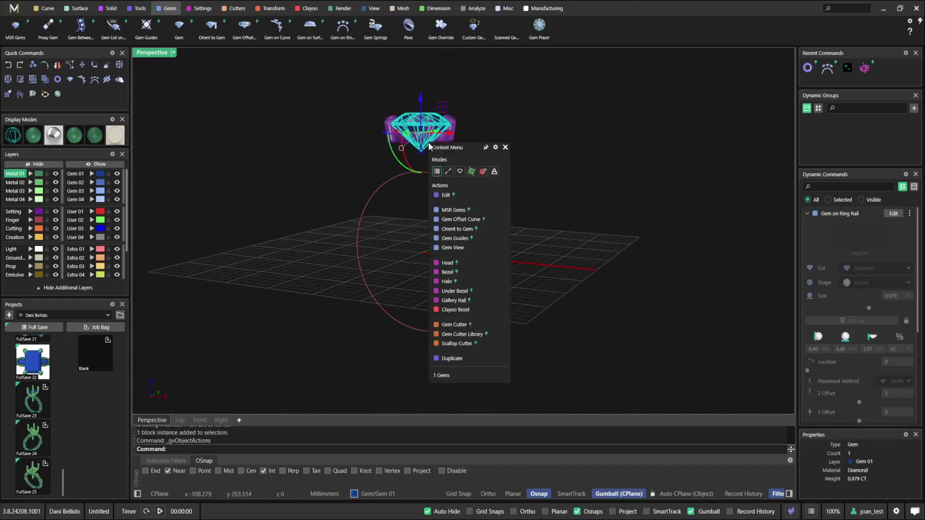
{"action": "left_click", "coordinate": [466, 283]}
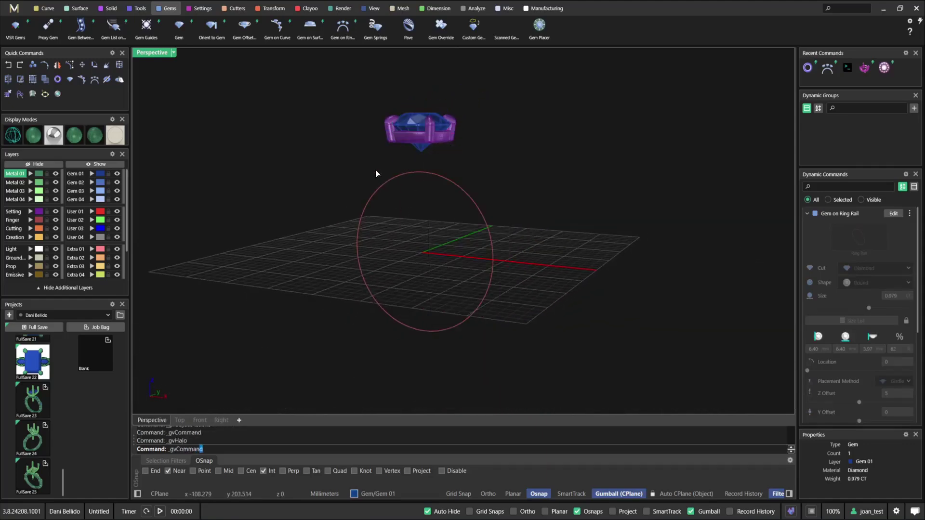
{"action": "right_click_drag", "start_coordinate": [367, 140], "coordinate": [431, 170]}
{"action": "scroll", "coordinate": [371, 187], "scroll_direction": "up", "scroll_amount": 7}
{"action": "scroll", "coordinate": [482, 172], "scroll_direction": "up", "scroll_amount": 5}
{"action": "scroll", "coordinate": [499, 168], "scroll_direction": "down", "scroll_amount": 5}
{"action": "right_click_drag", "start_coordinate": [500, 169], "coordinate": [465, 161]}
Set the halo placement relative to the center gem to -0.65 mm.
{"action": "left_click", "coordinate": [852, 290]}
{"action": "right_click_drag", "start_coordinate": [469, 217], "coordinate": [478, 163]}
{"action": "scroll", "coordinate": [414, 154], "scroll_direction": "up", "scroll_amount": 5}
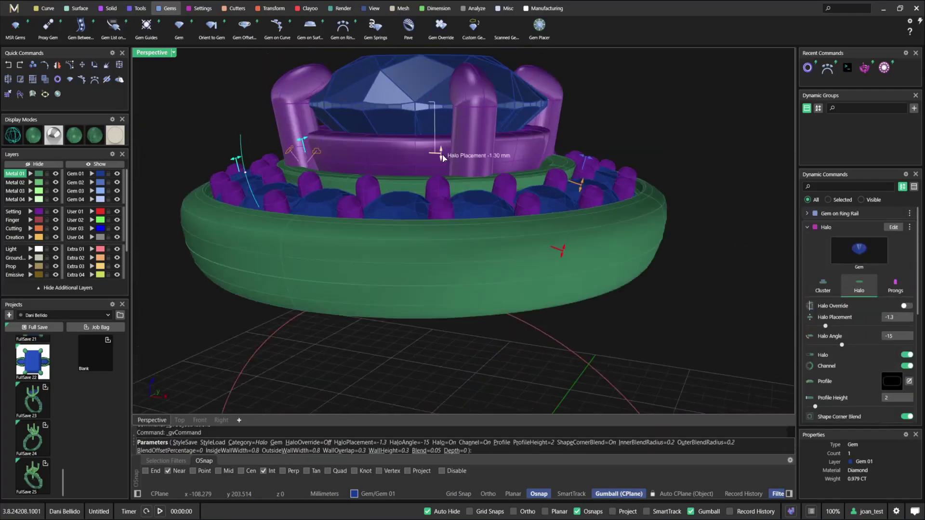
{"action": "left_click_drag", "start_coordinate": [444, 143], "coordinate": [441, 167]}
{"action": "scroll", "coordinate": [438, 161], "scroll_direction": "down", "scroll_amount": 7}
{"action": "mouse_move", "coordinate": [439, 161]}
{"action": "right_mouse_down"}
{"action": "mouse_move", "coordinate": [431, 253]}
{"action": "mouse_move", "coordinate": [442, 250]}
{"action": "mouse_move", "coordinate": [438, 145]}
{"action": "right_mouse_up"}
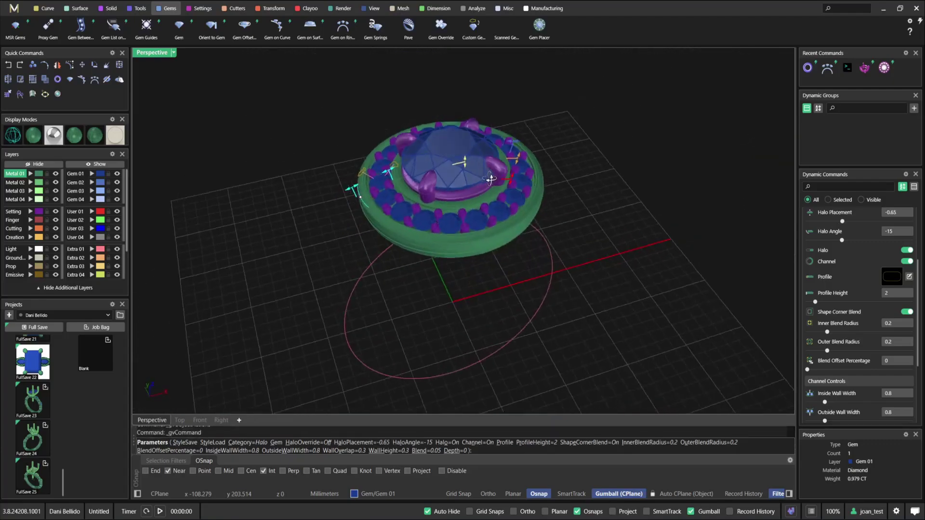
Reduce the halo channel's inside wall width to 0.68 mm.
{"action": "scroll", "coordinate": [436, 143], "scroll_direction": "up", "scroll_amount": 4}
{"action": "scroll", "coordinate": [376, 193], "scroll_direction": "up", "scroll_amount": 5}
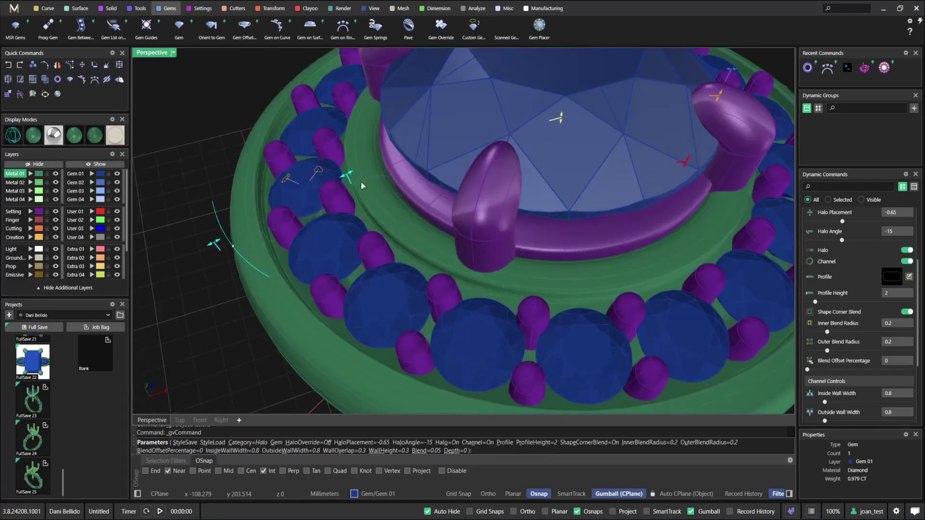
{"action": "left_click_drag", "start_coordinate": [351, 173], "coordinate": [352, 173]}
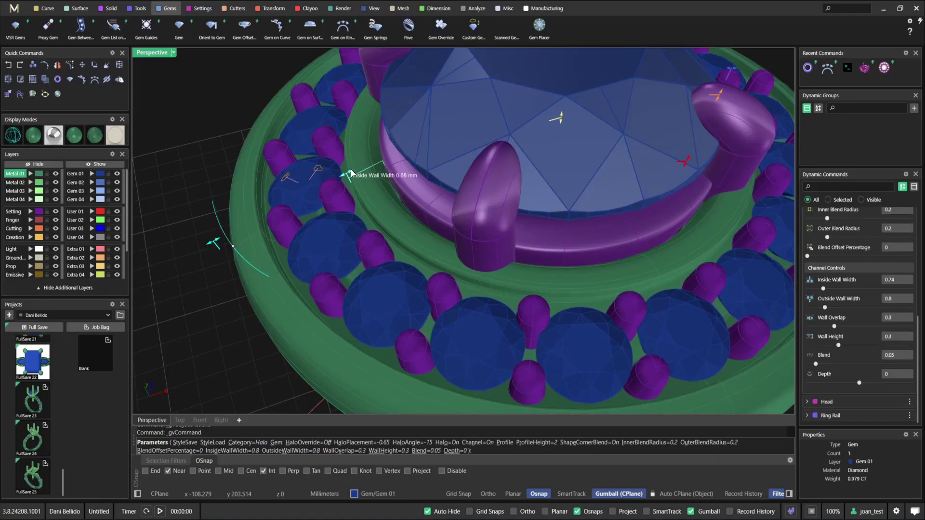
{"action": "scroll", "coordinate": [390, 184], "scroll_direction": "down", "scroll_amount": 3}
{"action": "right_click_drag", "start_coordinate": [389, 186], "coordinate": [391, 212]}
{"action": "scroll", "coordinate": [846, 294], "scroll_direction": "up", "scroll_amount": 8}
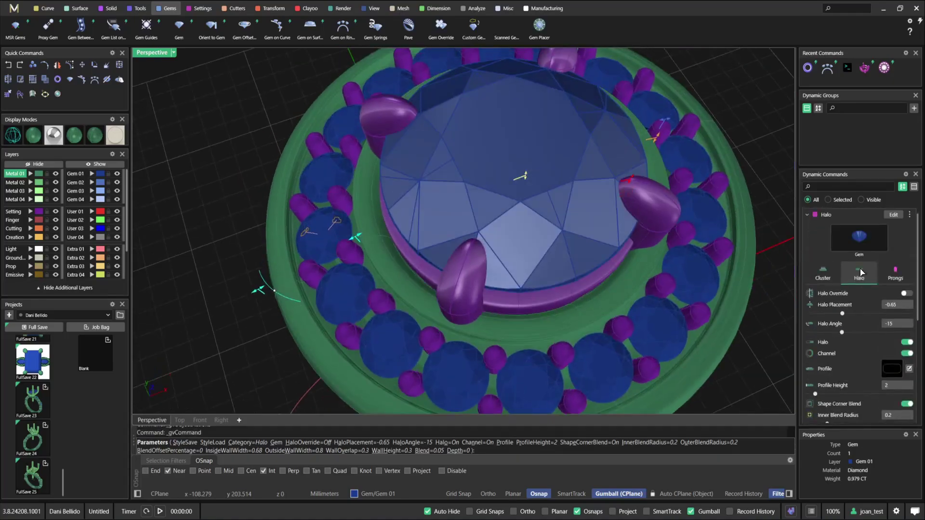
Adjust the halo cluster's spacing from center to 0.2.
{"action": "left_click", "coordinate": [836, 289]}
{"action": "right_click_drag", "start_coordinate": [617, 204], "coordinate": [556, 212]}
{"action": "mouse_move", "coordinate": [552, 217]}
{"action": "left_mouse_down"}
{"action": "mouse_move", "coordinate": [559, 222]}
{"action": "mouse_move", "coordinate": [544, 231]}
{"action": "left_mouse_up"}
{"action": "scroll", "coordinate": [545, 232], "scroll_direction": "down", "scroll_amount": 3}
{"action": "right_click_drag", "start_coordinate": [545, 232], "coordinate": [512, 238]}
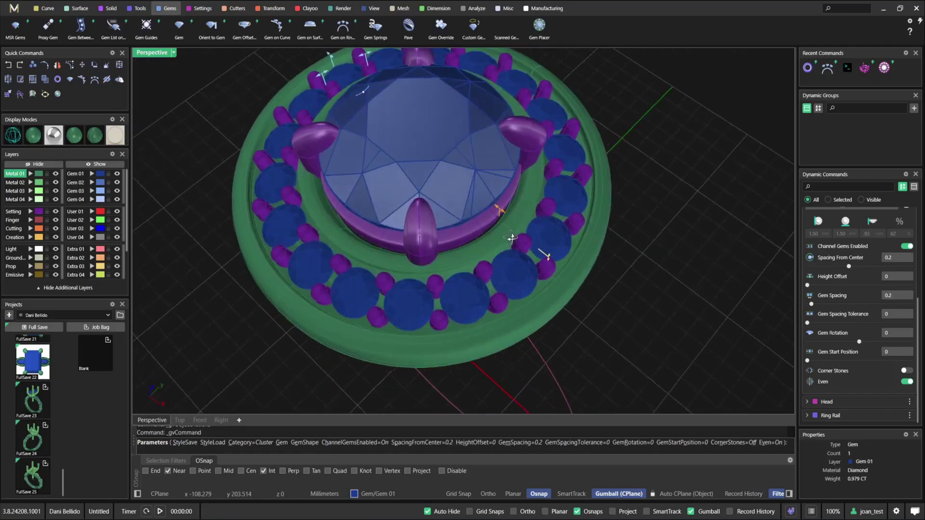
Set the gem spacing of the halo cluster to 0.5.
{"action": "scroll", "coordinate": [511, 238], "scroll_direction": "up", "scroll_amount": 5}
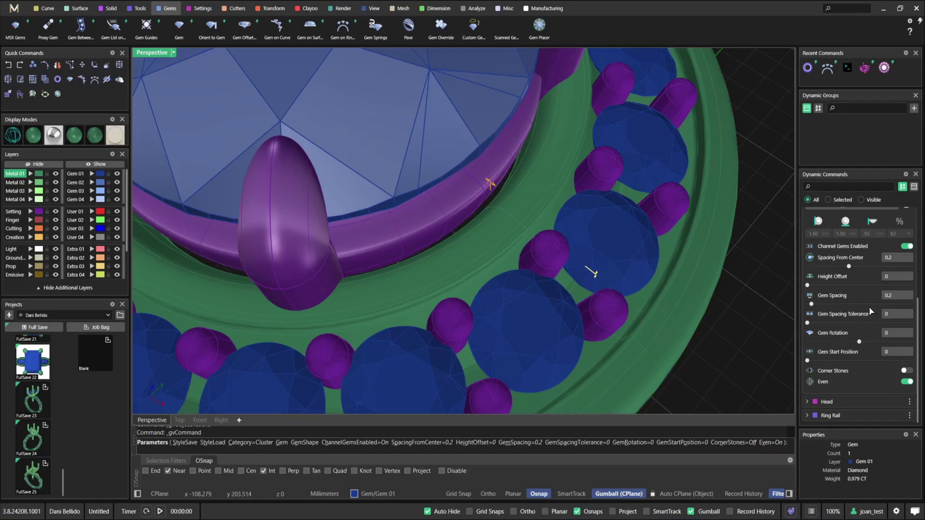
{"action": "left_click", "coordinate": [899, 296]}
{"action": "key", "text": "Tab"}
{"action": "scroll", "coordinate": [492, 250], "scroll_direction": "down", "scroll_amount": 5}
{"action": "right_click_drag", "start_coordinate": [458, 236], "coordinate": [402, 257]}
{"action": "scroll", "coordinate": [452, 282], "scroll_direction": "down", "scroll_amount": 3}
{"action": "right_click_drag", "start_coordinate": [493, 239], "coordinate": [375, 189]}
{"action": "scroll", "coordinate": [864, 255], "scroll_direction": "up", "scroll_amount": 3}
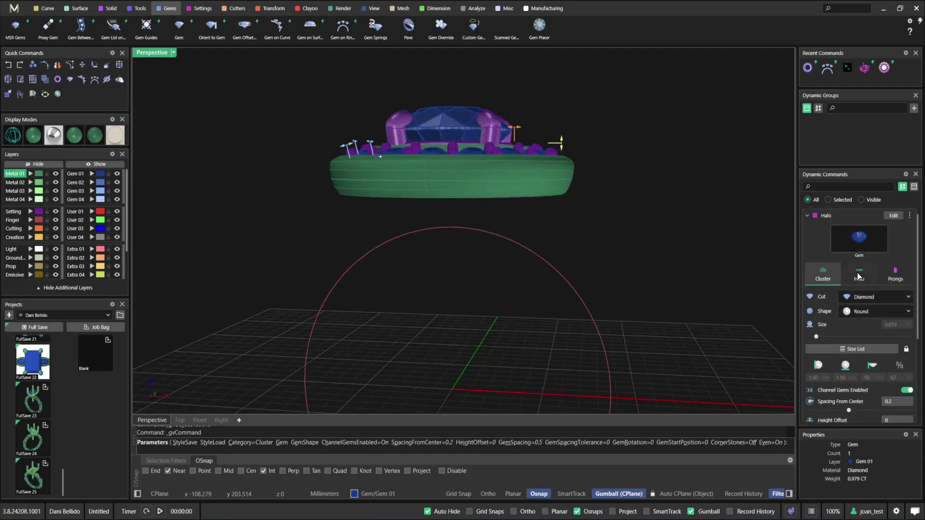
Reduce the first halo's profile height to 1.72 mm and accept the halo.
{"action": "left_click", "coordinate": [858, 276]}
{"action": "left_click_drag", "start_coordinate": [536, 191], "coordinate": [537, 185]}
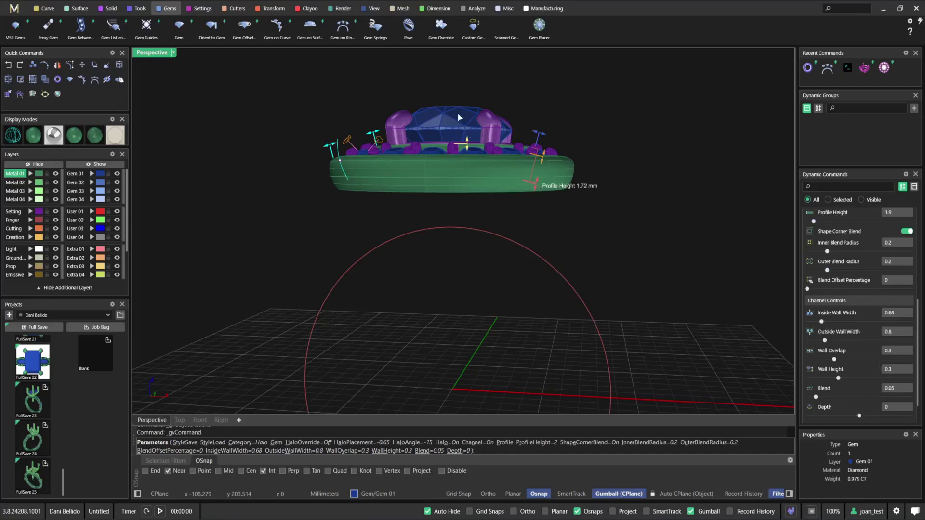
{"action": "mouse_move", "coordinate": [458, 118]}
{"action": "right_mouse_down"}
{"action": "mouse_move", "coordinate": [452, 185]}
{"action": "mouse_move", "coordinate": [446, 132]}
{"action": "right_mouse_up"}
{"action": "right_click", "coordinate": [443, 131]}
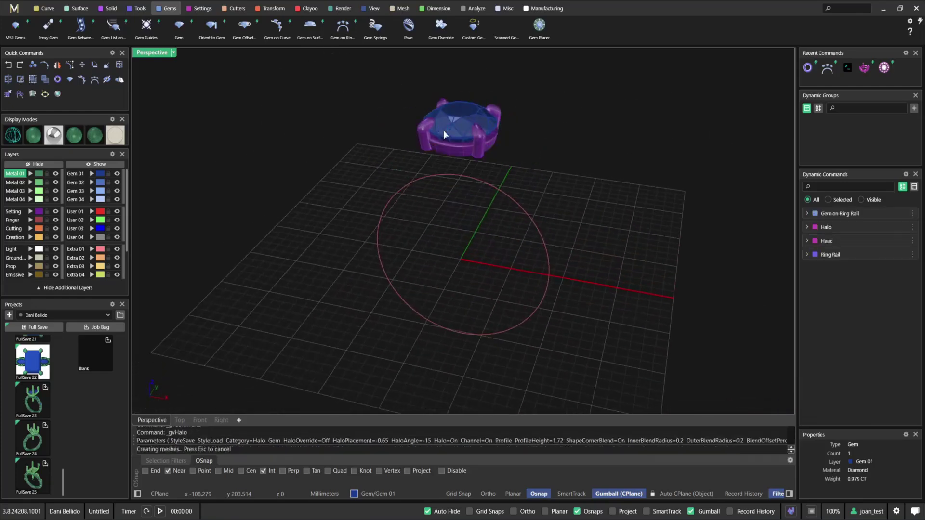
Add a second halo around the center diamond with its gem cluster spaced 1.9 mm from center.
{"action": "right_click_drag", "start_coordinate": [384, 206], "coordinate": [369, 195]}
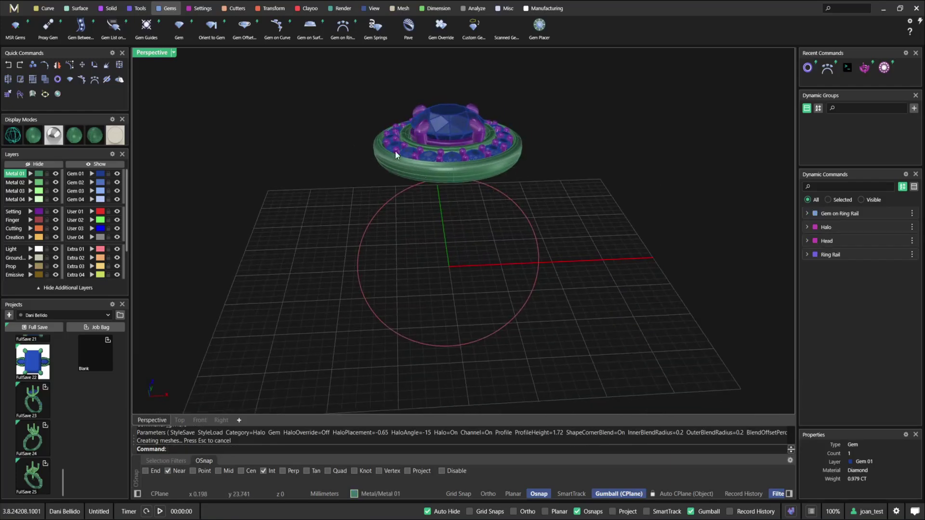
{"action": "right_click_drag", "start_coordinate": [395, 151], "coordinate": [412, 175]}
{"action": "left_click", "coordinate": [421, 172]}
{"action": "right_click_drag", "start_coordinate": [400, 228], "coordinate": [411, 167]}
{"action": "right_click", "coordinate": [411, 167]}
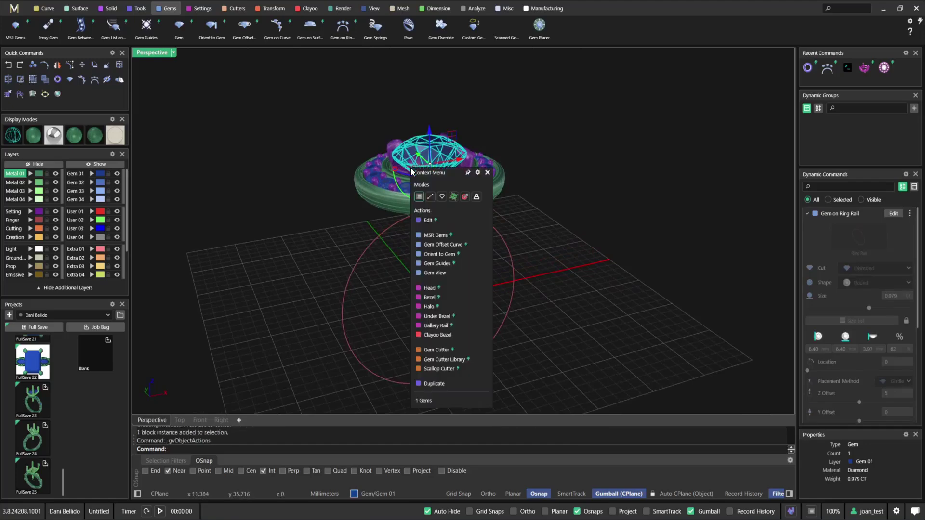
{"action": "left_click", "coordinate": [427, 306]}
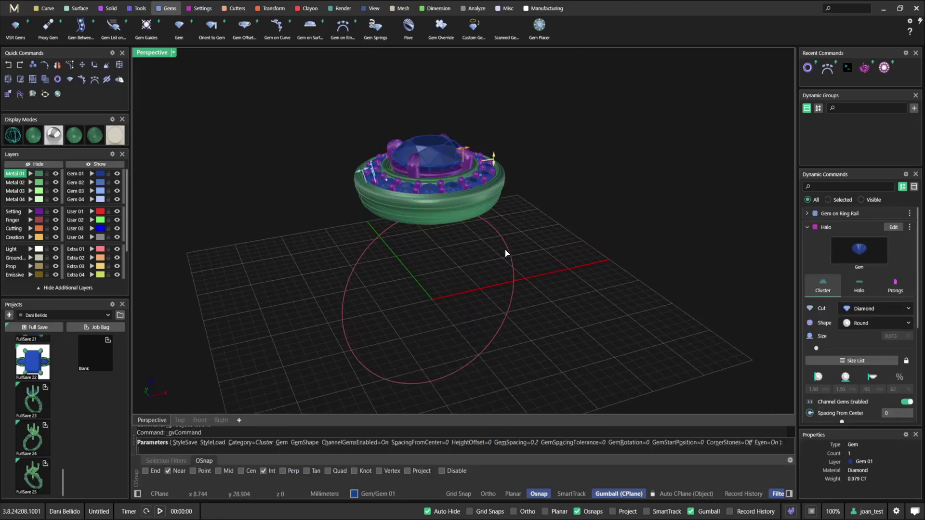
{"action": "mouse_move", "coordinate": [488, 230]}
{"action": "right_mouse_down"}
{"action": "mouse_move", "coordinate": [475, 189]}
{"action": "mouse_move", "coordinate": [482, 241]}
{"action": "right_mouse_up"}
{"action": "scroll", "coordinate": [485, 187], "scroll_direction": "up", "scroll_amount": 5}
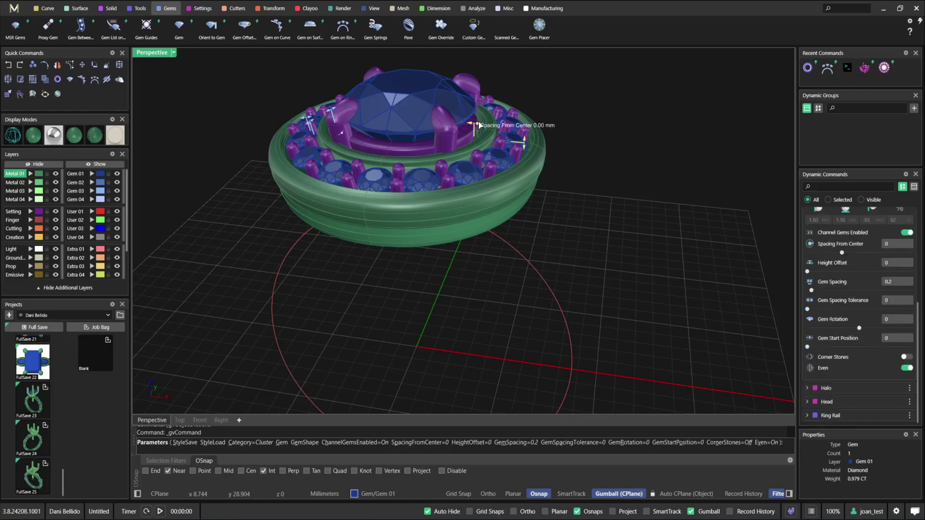
{"action": "left_click_drag", "start_coordinate": [487, 126], "coordinate": [502, 128]}
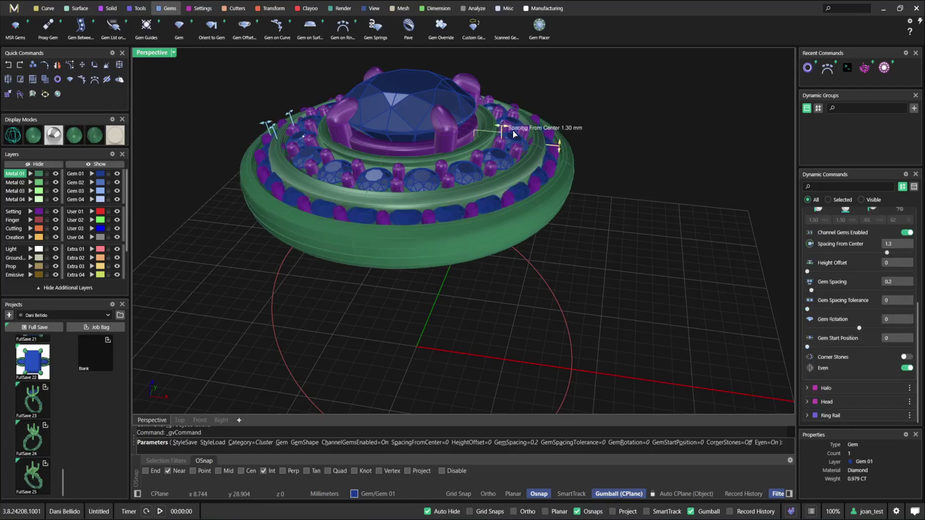
{"action": "left_click_drag", "start_coordinate": [513, 130], "coordinate": [528, 133]}
{"action": "right_click_drag", "start_coordinate": [571, 176], "coordinate": [575, 150]}
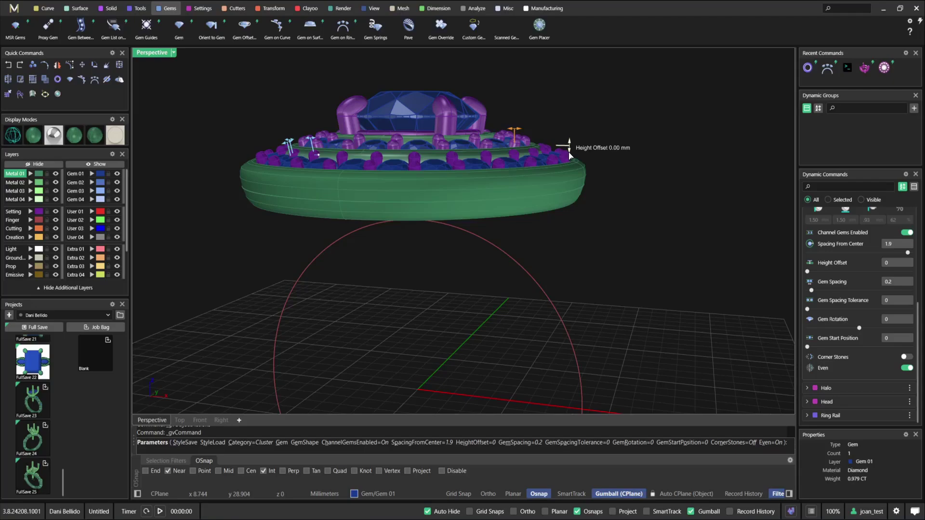
Try to lower the outer halo's gem cluster through its height offset.
{"action": "mouse_move", "coordinate": [642, 212]}
{"action": "right_mouse_down"}
{"action": "mouse_move", "coordinate": [644, 250]}
{"action": "mouse_move", "coordinate": [638, 226]}
{"action": "right_mouse_up"}
{"action": "scroll", "coordinate": [585, 146], "scroll_direction": "up", "scroll_amount": 6}
{"action": "scroll", "coordinate": [585, 146], "scroll_direction": "down", "scroll_amount": 8}
{"action": "right_click_drag", "start_coordinate": [564, 157], "coordinate": [559, 141]}
{"action": "scroll", "coordinate": [559, 141], "scroll_direction": "up", "scroll_amount": 4}
{"action": "scroll", "coordinate": [559, 141], "scroll_direction": "up", "scroll_amount": 3}
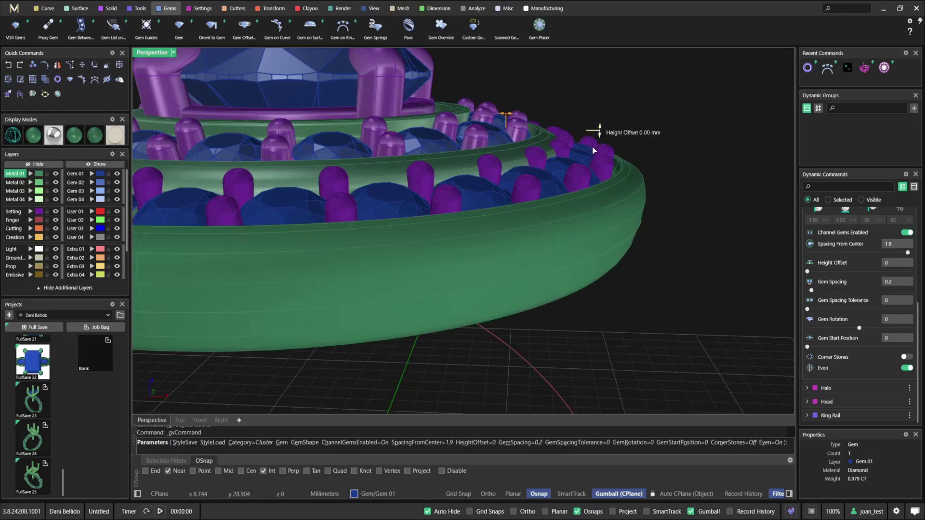
{"action": "left_click_drag", "start_coordinate": [599, 129], "coordinate": [596, 159]}
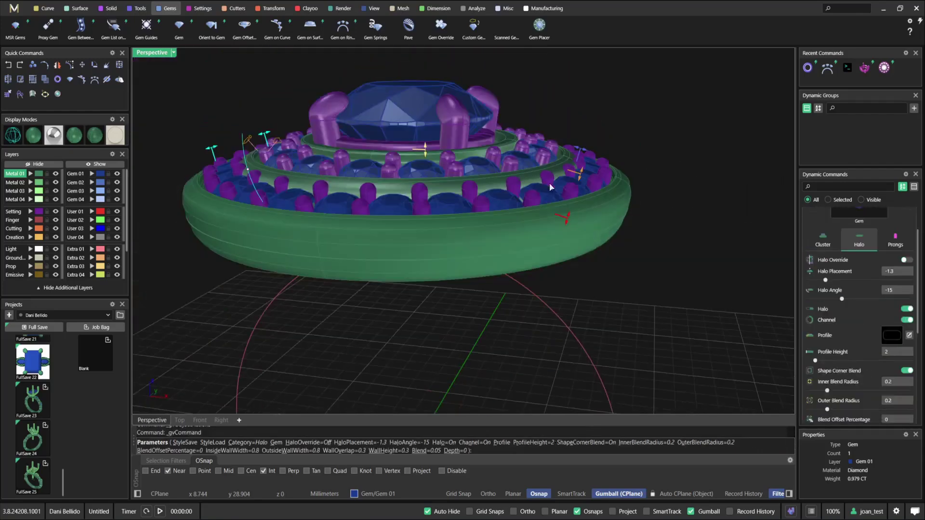
Lower the outer halo's placement relative to the center gem to -1.55 mm.
{"action": "left_click_drag", "start_coordinate": [426, 163], "coordinate": [426, 159]}
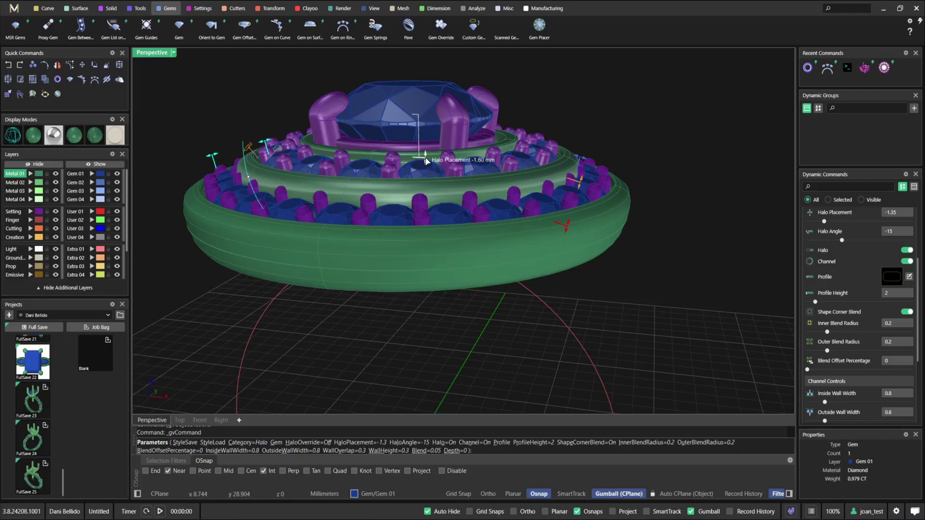
{"action": "right_click_drag", "start_coordinate": [586, 172], "coordinate": [514, 241]}
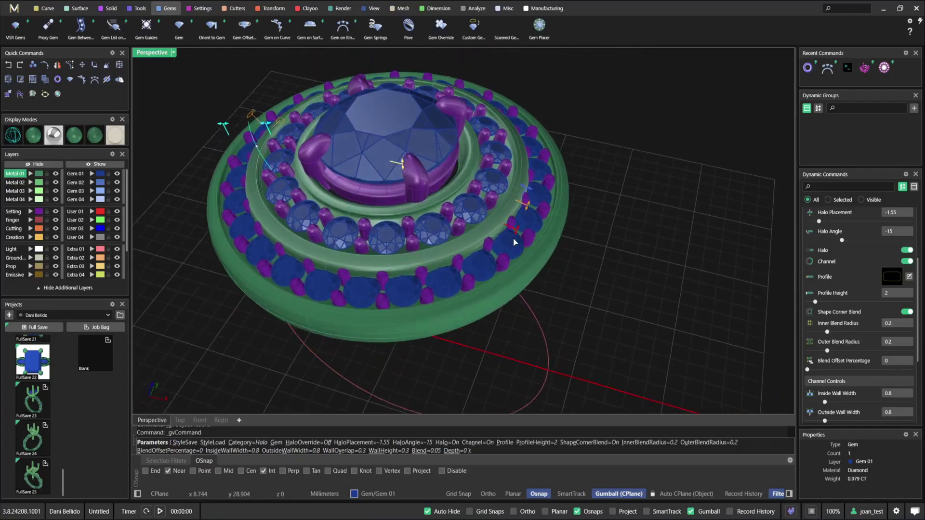
{"action": "scroll", "coordinate": [508, 233], "scroll_direction": "down", "scroll_amount": 2}
{"action": "scroll", "coordinate": [492, 218], "scroll_direction": "up", "scroll_amount": 4}
{"action": "scroll", "coordinate": [882, 258], "scroll_direction": "up", "scroll_amount": 3}
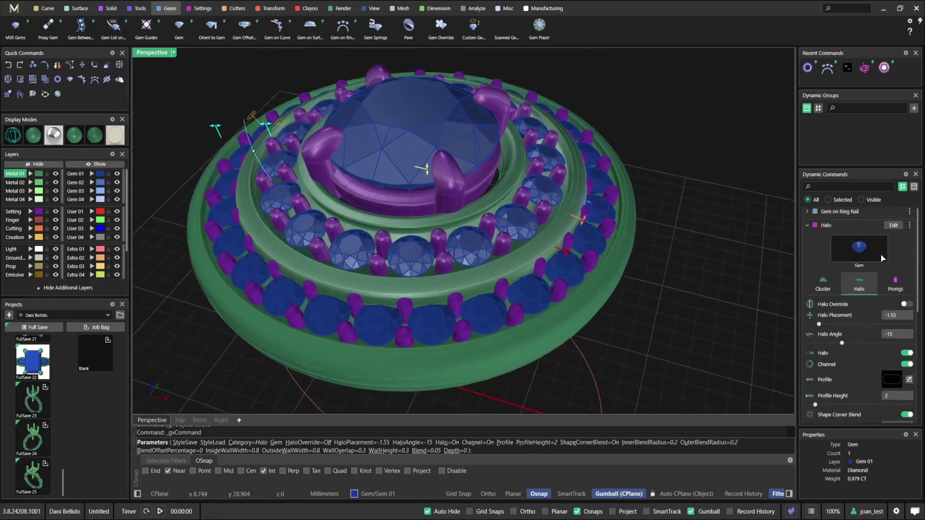
Increase the outer halo cluster's spacing from center to 2 mm.
{"action": "left_click", "coordinate": [823, 284]}
{"action": "right_click_drag", "start_coordinate": [588, 241], "coordinate": [547, 193]}
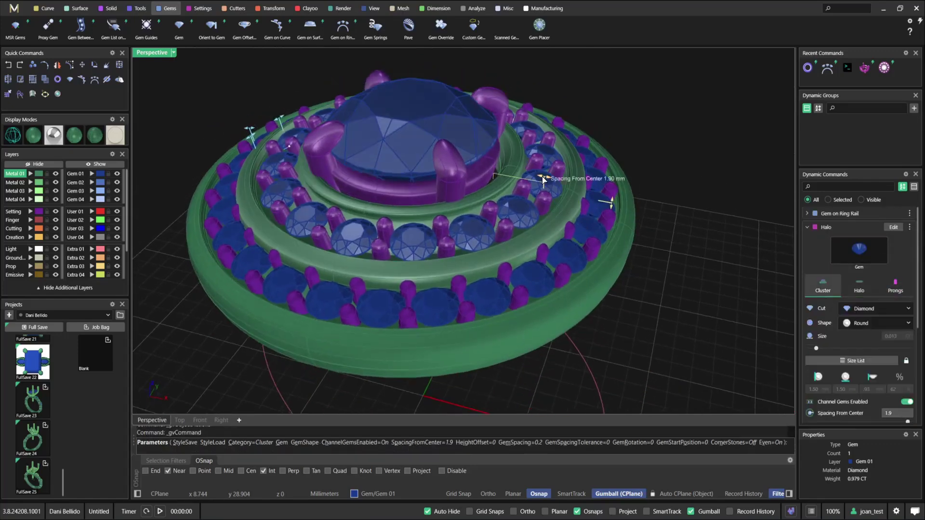
{"action": "left_click_drag", "start_coordinate": [544, 180], "coordinate": [548, 180]}
{"action": "right_click_drag", "start_coordinate": [376, 202], "coordinate": [431, 198]}
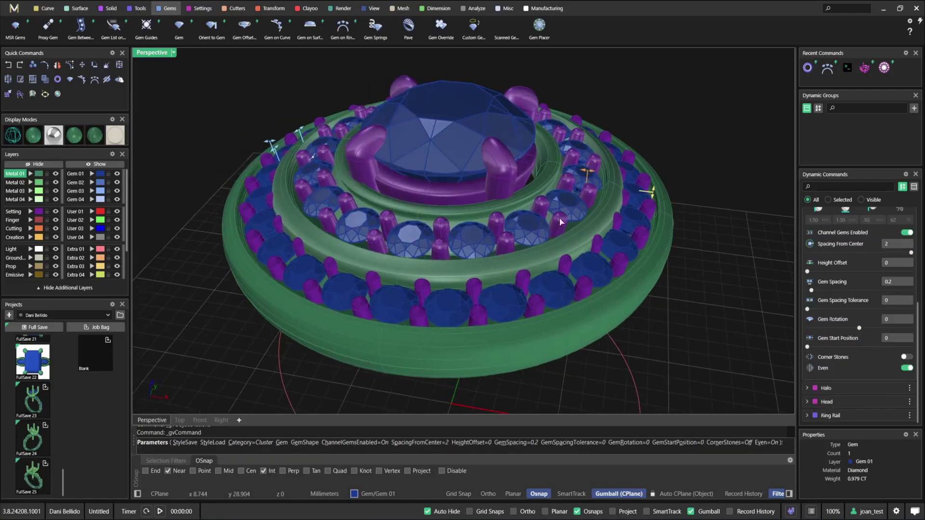
Reduce the outer halo channel's wall overlap to 0.06 mm.
{"action": "right_click_drag", "start_coordinate": [560, 221], "coordinate": [540, 237]}
{"action": "scroll", "coordinate": [834, 273], "scroll_direction": "up", "scroll_amount": 6}
{"action": "left_click", "coordinate": [823, 271]}
{"action": "right_click_drag", "start_coordinate": [628, 232], "coordinate": [618, 187]}
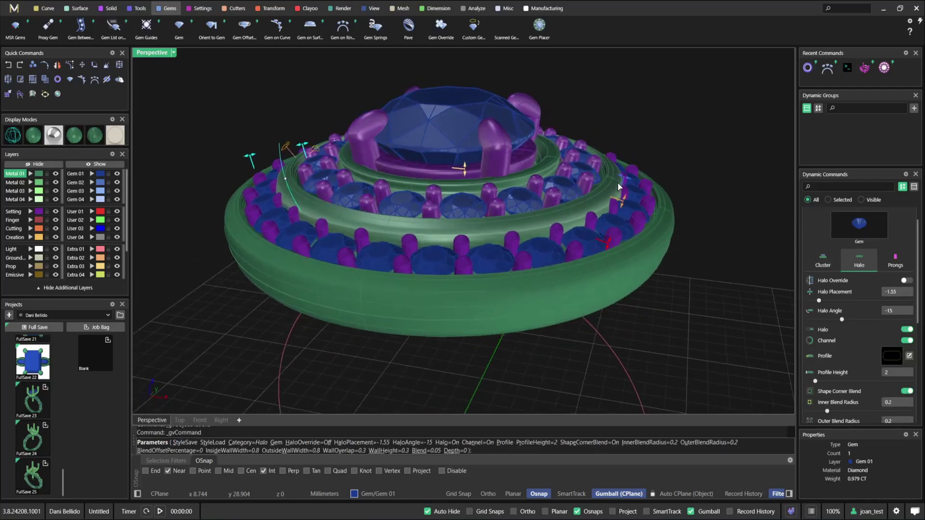
{"action": "left_click_drag", "start_coordinate": [622, 179], "coordinate": [616, 185]}
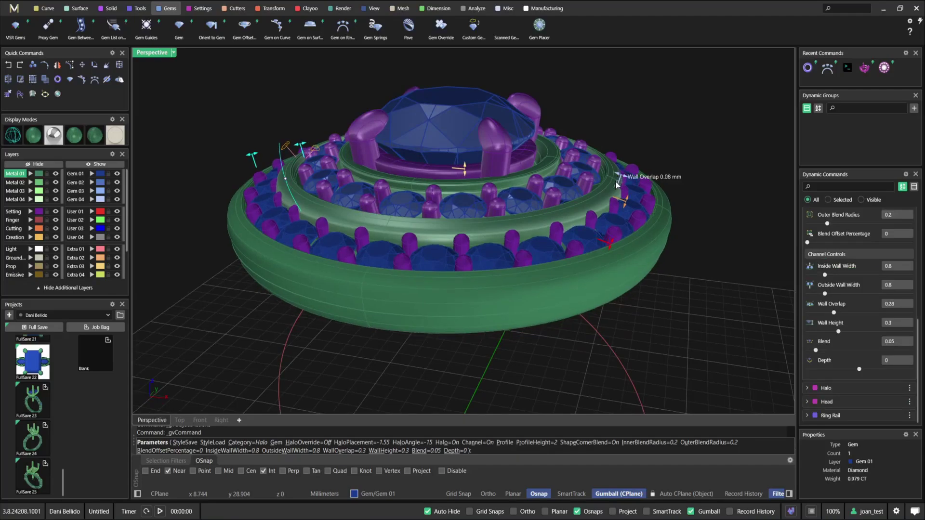
{"action": "left_click_drag", "start_coordinate": [444, 182], "coordinate": [507, 190]}
{"action": "right_click_drag", "start_coordinate": [436, 197], "coordinate": [475, 245]}
{"action": "scroll", "coordinate": [475, 245], "scroll_direction": "down", "scroll_amount": 4}
{"action": "scroll", "coordinate": [527, 200], "scroll_direction": "up", "scroll_amount": 5}
{"action": "right_click_drag", "start_coordinate": [527, 199], "coordinate": [525, 191]}
{"action": "scroll", "coordinate": [817, 269], "scroll_direction": "up", "scroll_amount": 10}
Set the outer halo cluster's spacing from center to 2.5 mm.
{"action": "left_click", "coordinate": [822, 289]}
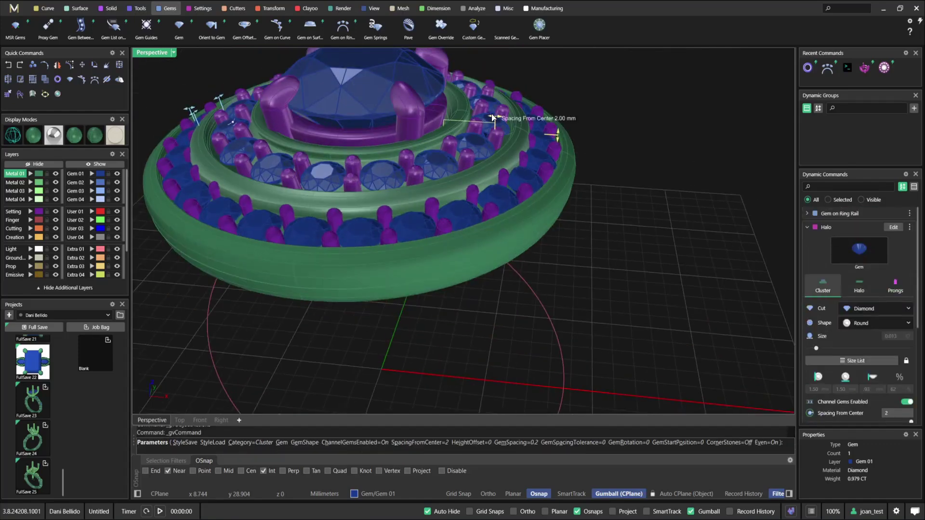
{"action": "left_click_drag", "start_coordinate": [495, 117], "coordinate": [492, 117]}
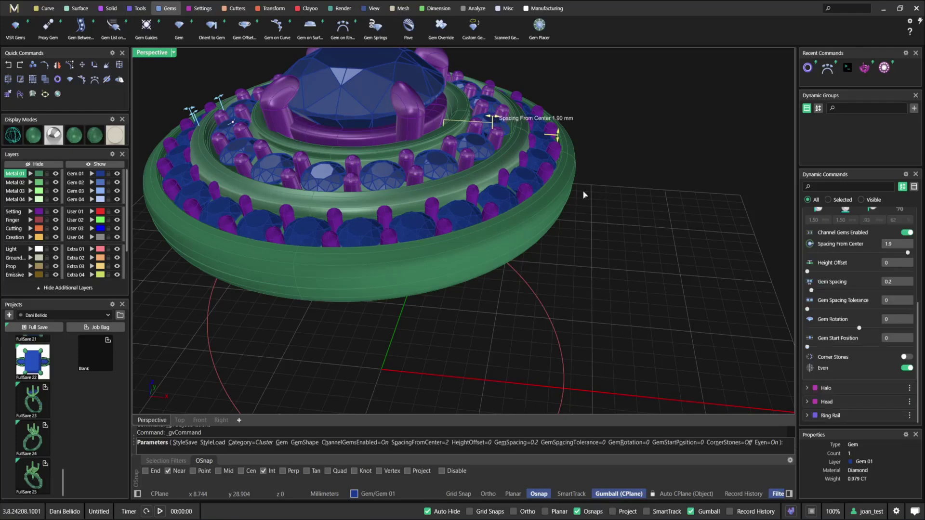
{"action": "scroll", "coordinate": [848, 316], "scroll_direction": "up", "scroll_amount": 1}
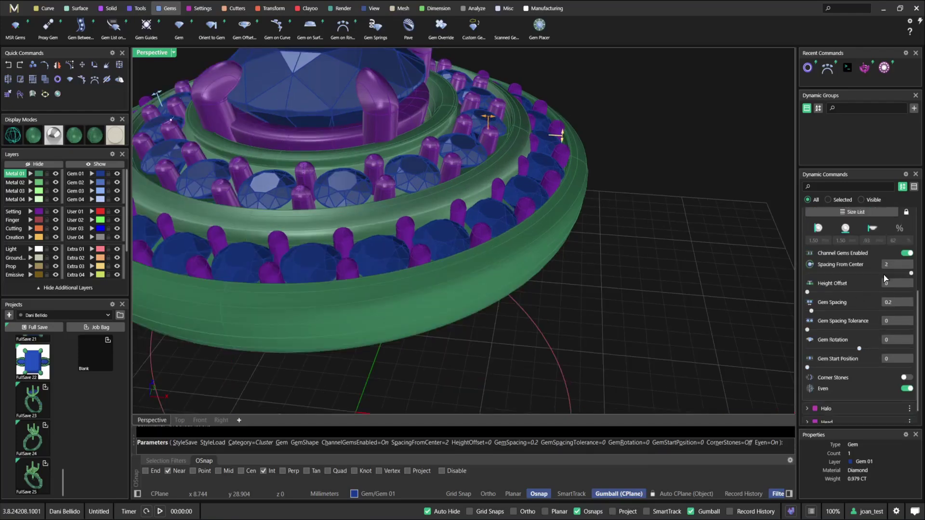
{"action": "left_click", "coordinate": [894, 266]}
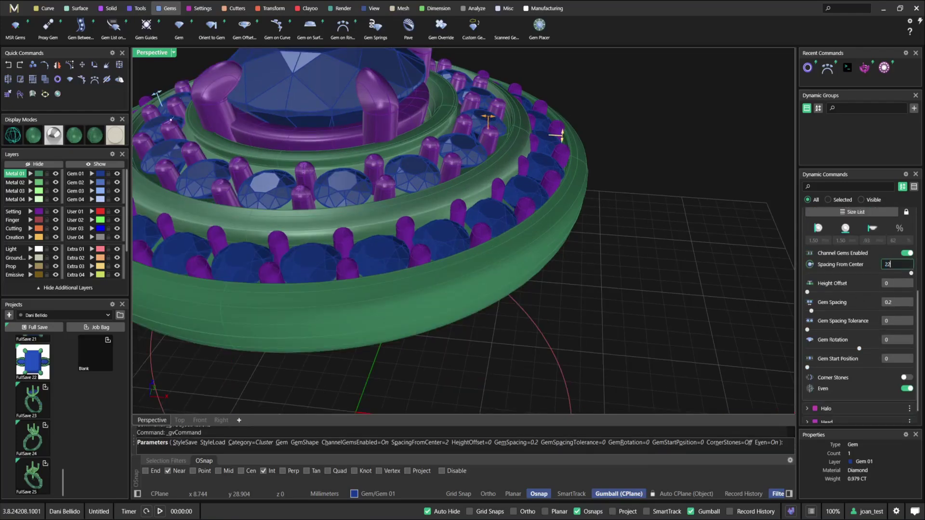
{"action": "type", "text": "22.5"}
{"action": "key", "text": "Tab"}
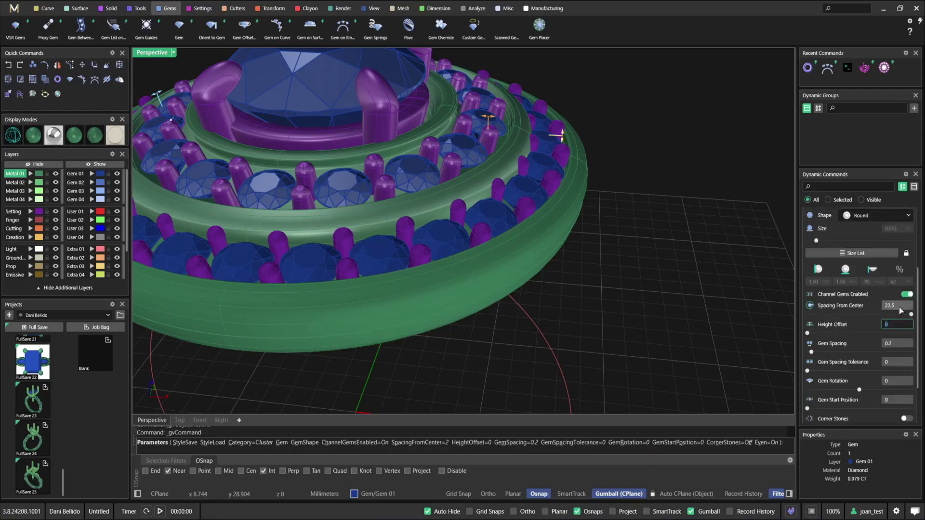
{"action": "left_click", "coordinate": [900, 307]}
{"action": "type", "text": "2"}
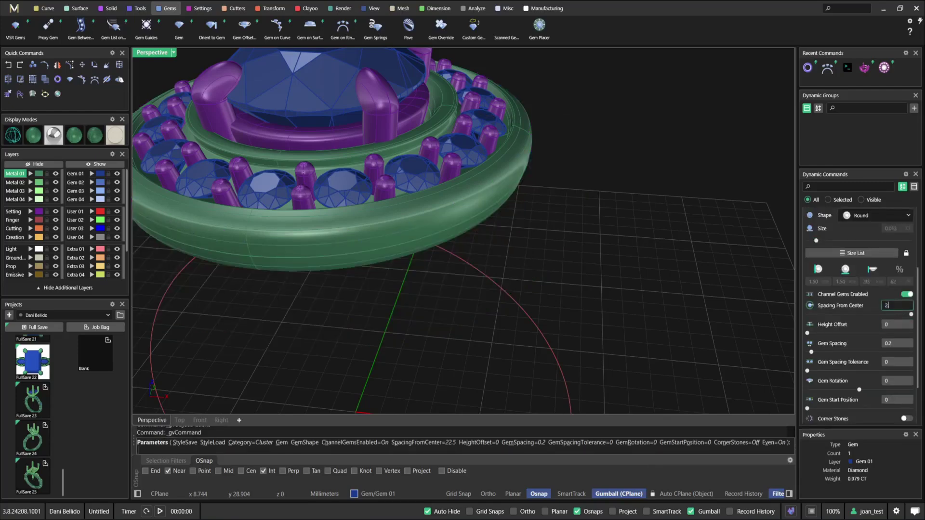
{"action": "type", "text": ".5"}
{"action": "key", "text": "Tab"}
Lower the outer halo's placement relative to the center gem to -1.8 mm.
{"action": "right_click_drag", "start_coordinate": [693, 250], "coordinate": [403, 239]}
{"action": "scroll", "coordinate": [679, 270], "scroll_direction": "down", "scroll_amount": 4}
{"action": "scroll", "coordinate": [582, 212], "scroll_direction": "up", "scroll_amount": 3}
{"action": "scroll", "coordinate": [544, 224], "scroll_direction": "down", "scroll_amount": 3}
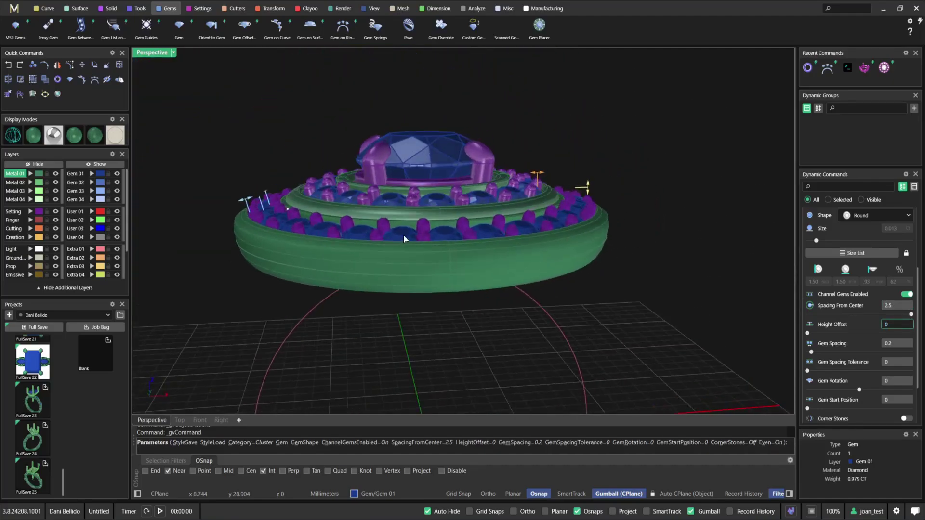
{"action": "scroll", "coordinate": [885, 309], "scroll_direction": "up", "scroll_amount": 2}
{"action": "left_click", "coordinate": [854, 229]}
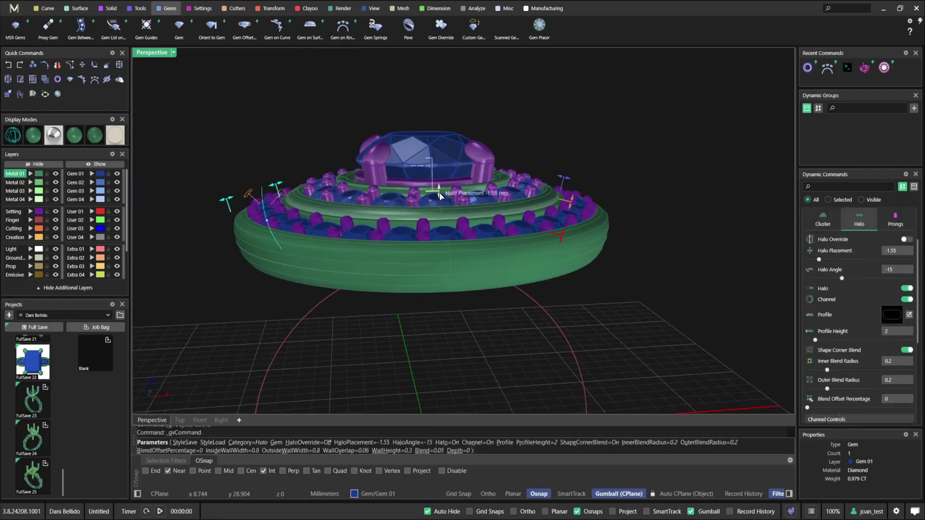
{"action": "left_click_drag", "start_coordinate": [439, 192], "coordinate": [439, 199]}
{"action": "left_click_drag", "start_coordinate": [531, 202], "coordinate": [579, 202]}
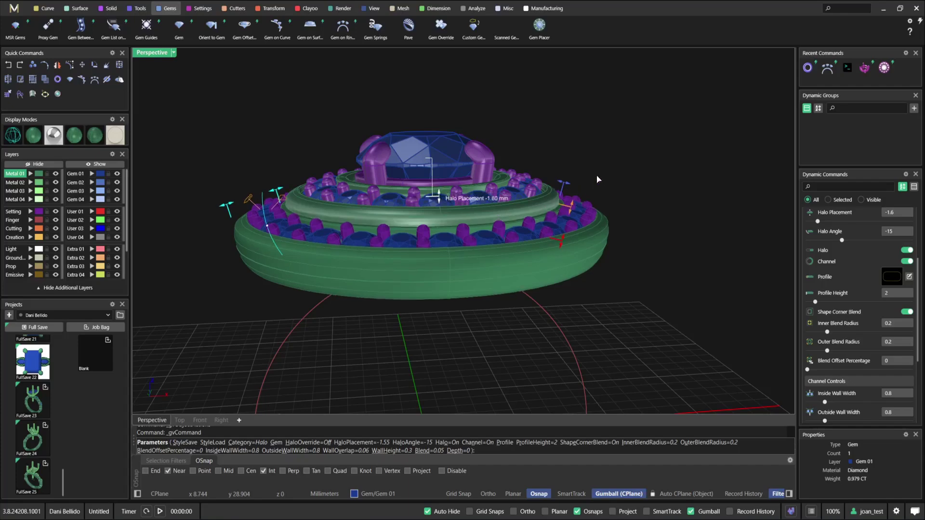
Check the outer halo's angle and fit from the side, and accept the second halo.
{"action": "scroll", "coordinate": [606, 236], "scroll_direction": "down", "scroll_amount": 6}
{"action": "right_click_drag", "start_coordinate": [602, 227], "coordinate": [565, 179]}
{"action": "scroll", "coordinate": [429, 239], "scroll_direction": "up", "scroll_amount": 8}
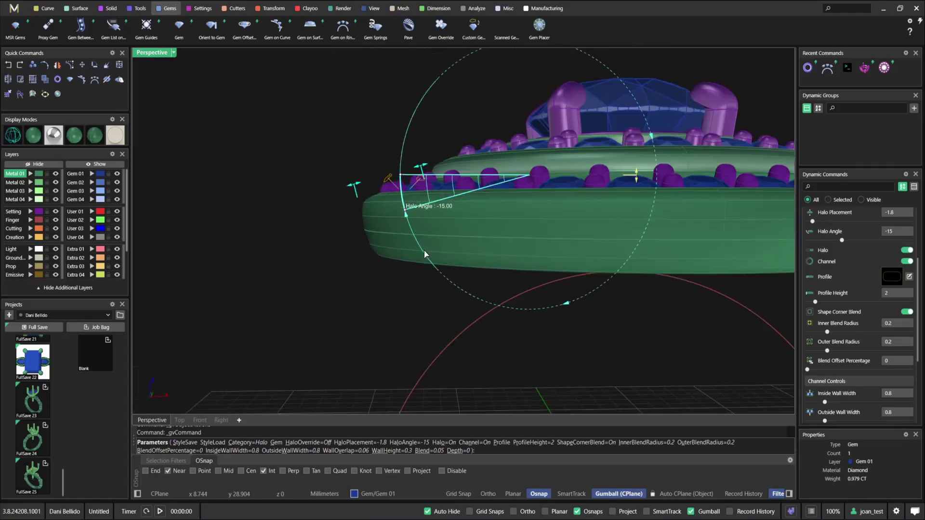
{"action": "scroll", "coordinate": [415, 220], "scroll_direction": "down", "scroll_amount": 5}
{"action": "right_click_drag", "start_coordinate": [405, 102], "coordinate": [407, 150]}
{"action": "scroll", "coordinate": [406, 150], "scroll_direction": "down", "scroll_amount": 7}
{"action": "right_click_drag", "start_coordinate": [610, 186], "coordinate": [459, 221]}
{"action": "right_click", "coordinate": [452, 257]}
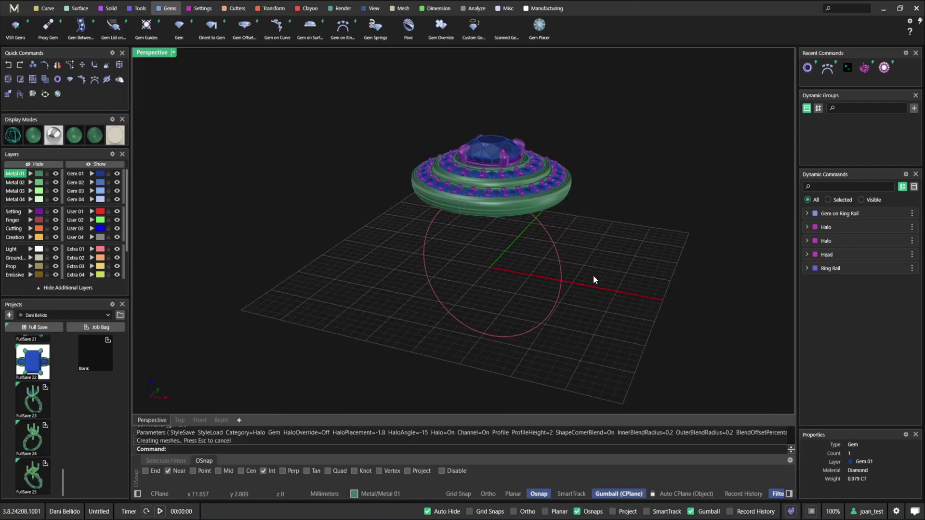
Change the ring rail's finger size to US 5 and apply the edit to the whole ring.
{"action": "right_click_drag", "start_coordinate": [686, 282], "coordinate": [671, 241]}
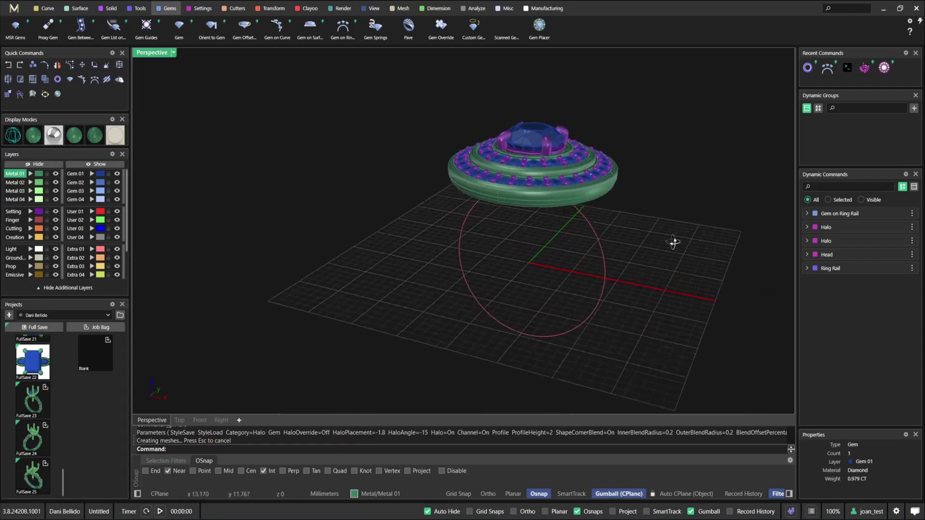
{"action": "left_click", "coordinate": [896, 268]}
{"action": "left_click", "coordinate": [904, 286]}
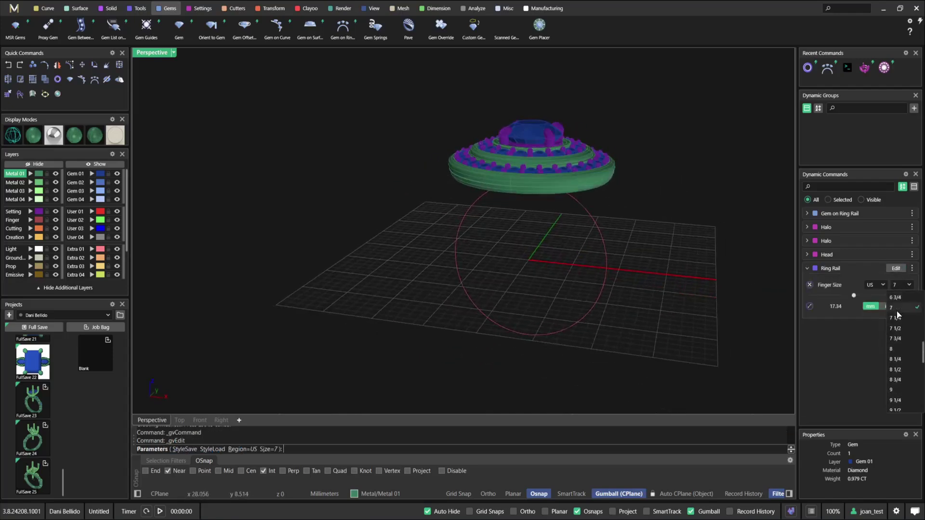
{"action": "left_click", "coordinate": [900, 329]}
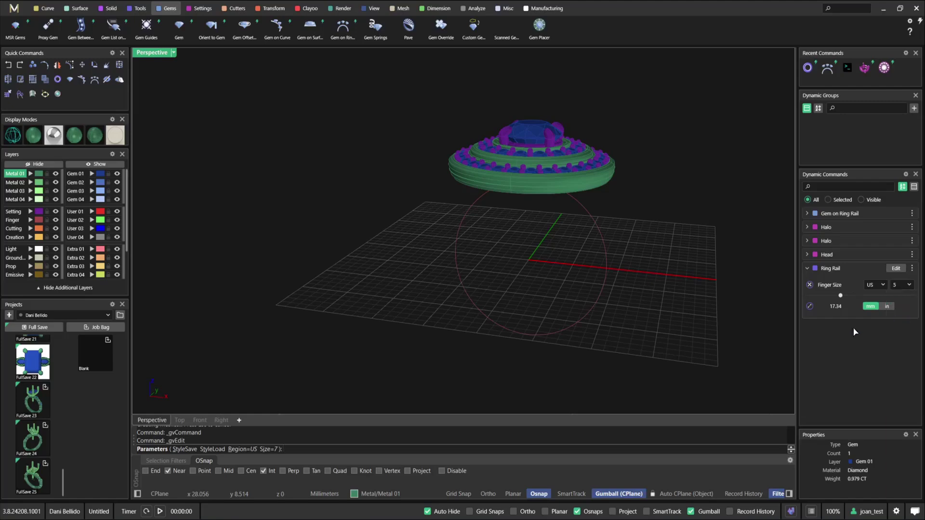
{"action": "right_click", "coordinate": [645, 275]}
{"action": "right_click_drag", "start_coordinate": [643, 274], "coordinate": [644, 301]}
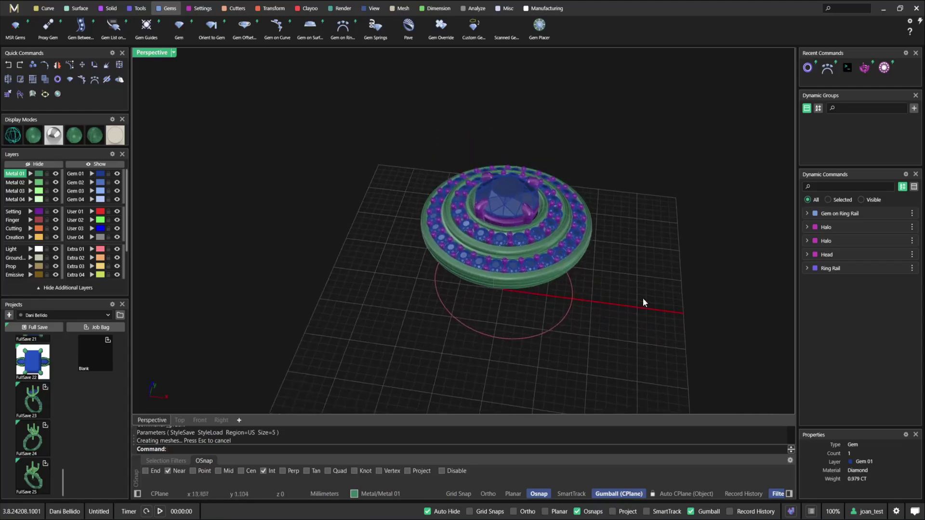
Change the center gem's shape to Oval so the head and both halos follow it.
{"action": "right_click_drag", "start_coordinate": [688, 248], "coordinate": [695, 261]}
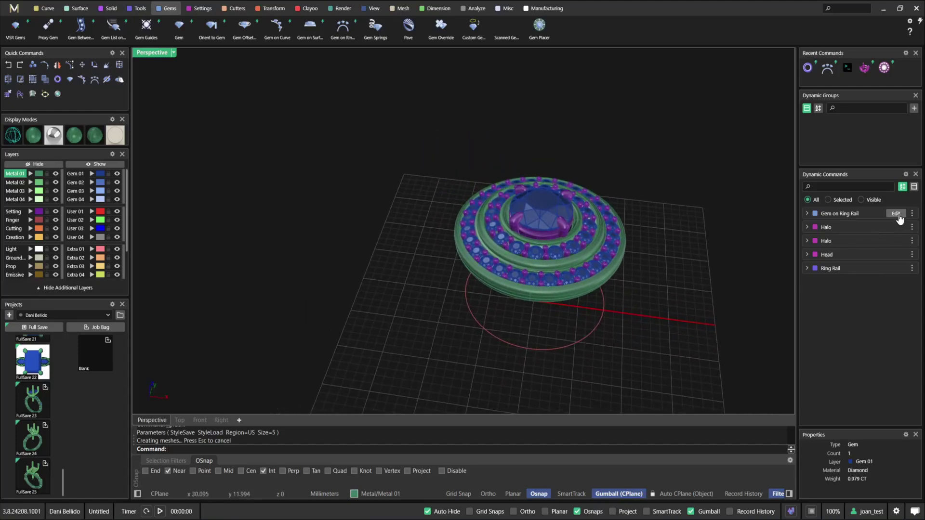
{"action": "left_click", "coordinate": [897, 214]}
{"action": "left_click", "coordinate": [876, 283]}
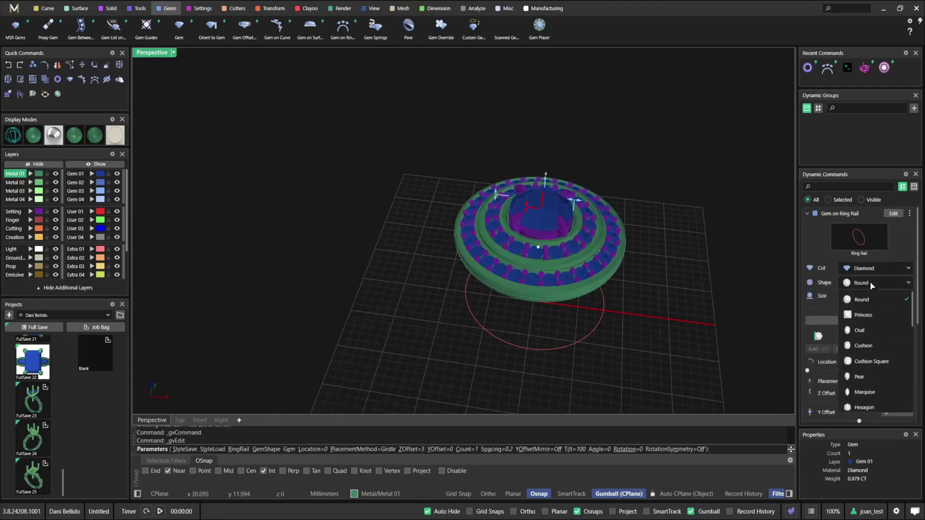
{"action": "left_click", "coordinate": [869, 336]}
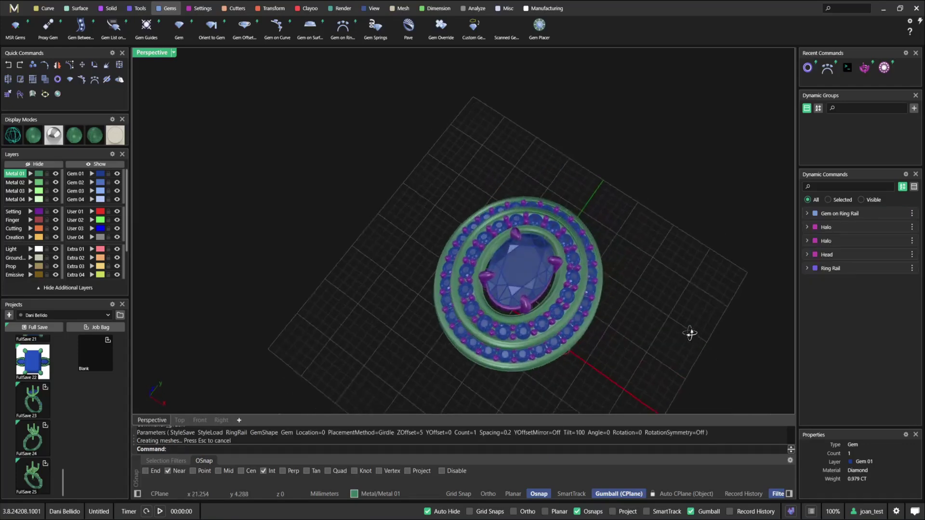
Raise the center gem's Z offset from the ring rail to 5.5 mm and apply the edit.
{"action": "right_click_drag", "start_coordinate": [690, 332], "coordinate": [694, 231]}
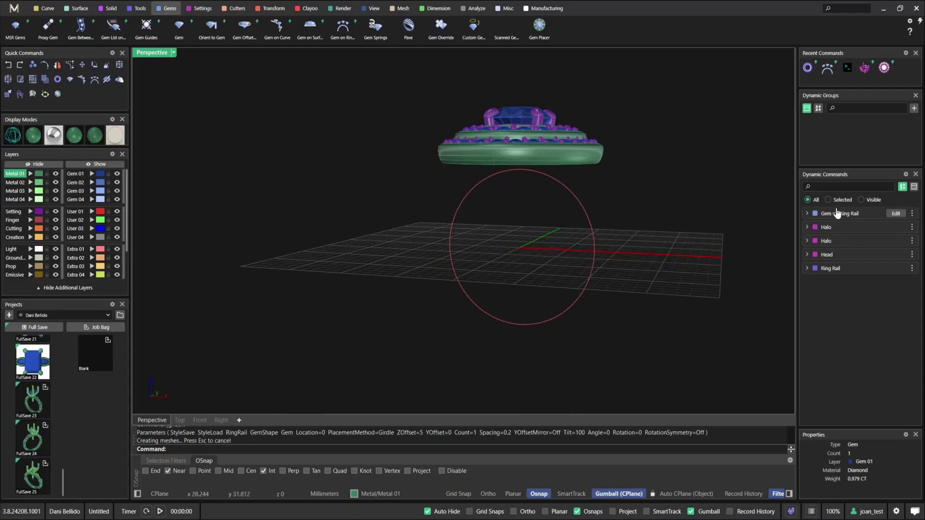
{"action": "left_click", "coordinate": [897, 214]}
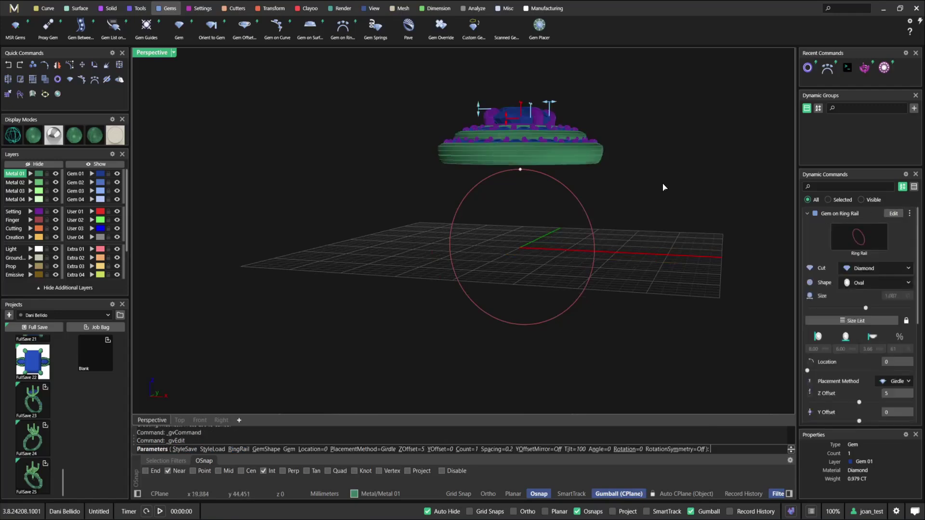
{"action": "left_click_drag", "start_coordinate": [506, 123], "coordinate": [506, 118]}
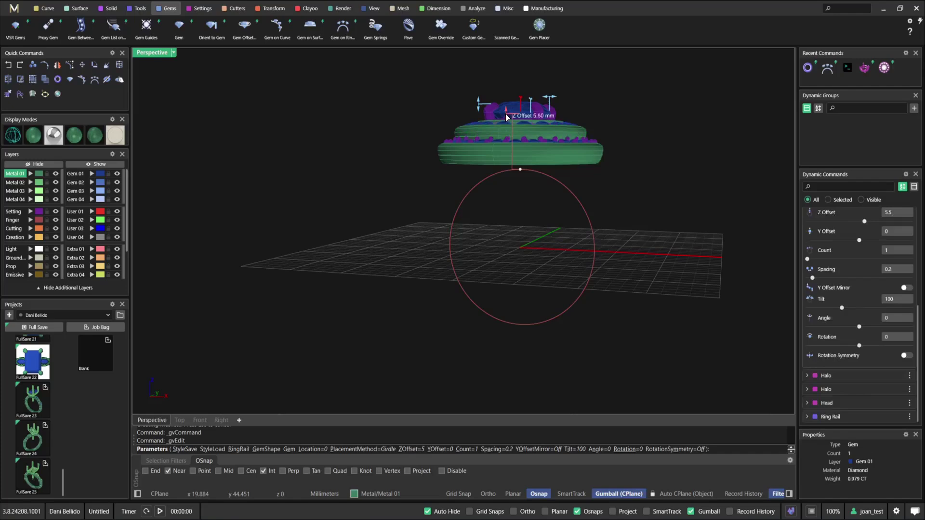
{"action": "key", "text": "Return"}
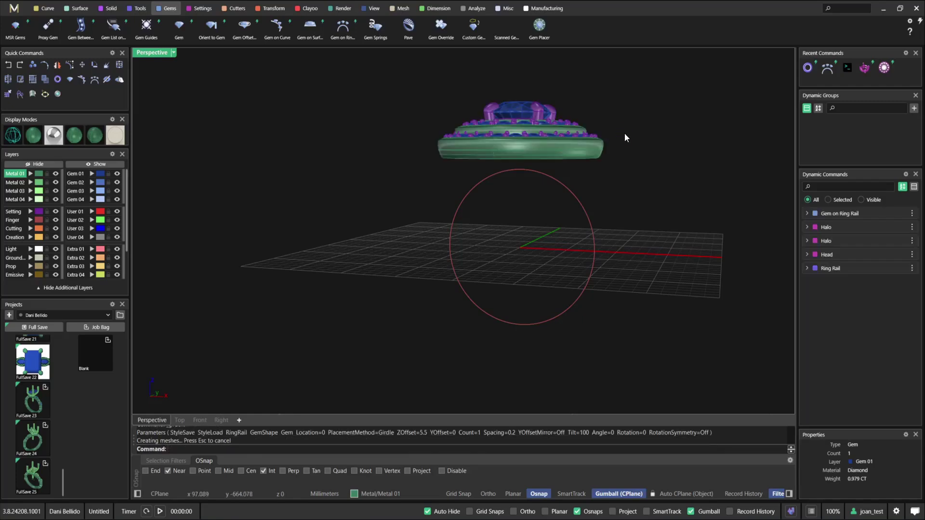
Examine the prongs, both halos and the center gem's clearance above the ring rail from several angles.
{"action": "right_click_drag", "start_coordinate": [580, 108], "coordinate": [554, 150]}
{"action": "scroll", "coordinate": [547, 187], "scroll_direction": "up", "scroll_amount": 6}
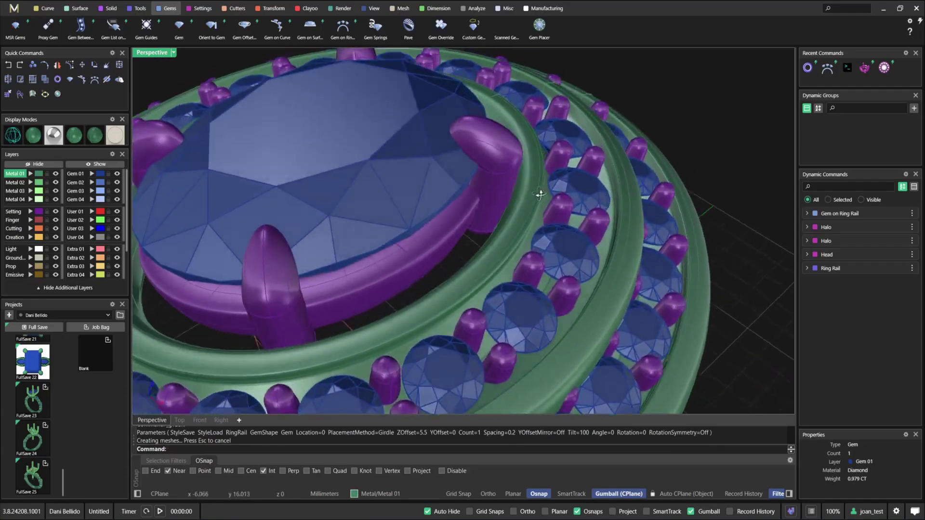
{"action": "scroll", "coordinate": [540, 194], "scroll_direction": "down", "scroll_amount": 8}
{"action": "right_click_drag", "start_coordinate": [494, 217], "coordinate": [588, 179]}
{"action": "left_click", "coordinate": [517, 232]}
{"action": "key", "text": "Escape"}
{"action": "left_click", "coordinate": [480, 165]}
{"action": "key", "text": "Escape"}
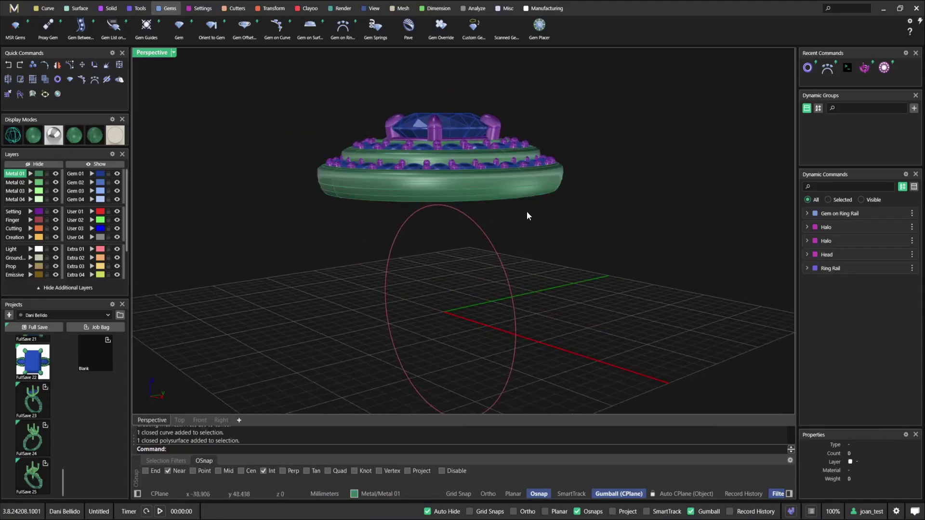
{"action": "scroll", "coordinate": [530, 212], "scroll_direction": "down", "scroll_amount": 4}
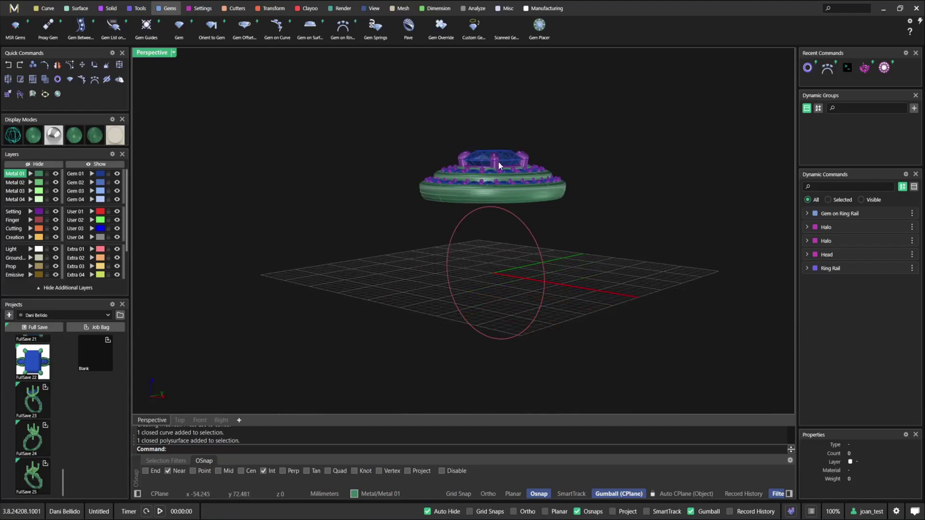
{"action": "scroll", "coordinate": [478, 159], "scroll_direction": "up", "scroll_amount": 3}
{"action": "left_click", "coordinate": [477, 164]}
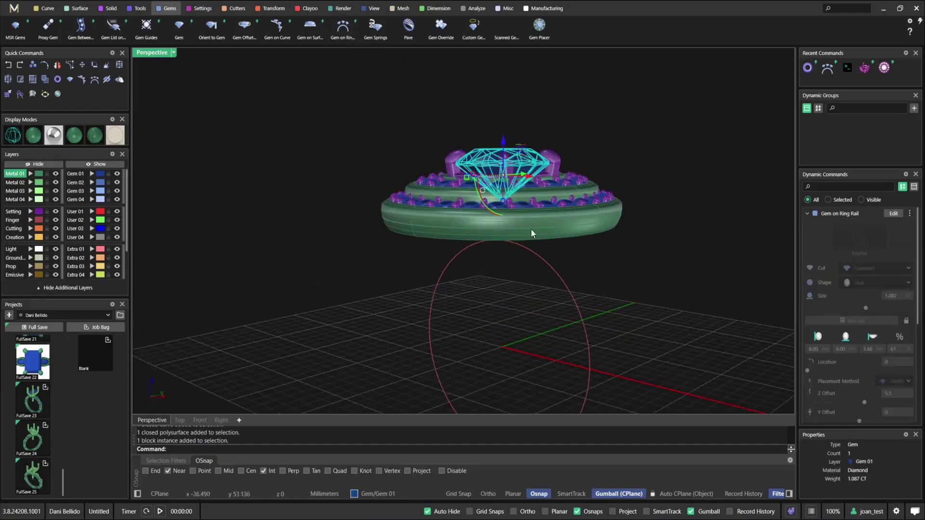
{"action": "middle_click_drag", "start_coordinate": [512, 252], "coordinate": [504, 213]}
{"action": "scroll", "coordinate": [505, 202], "scroll_direction": "down", "scroll_amount": 2}
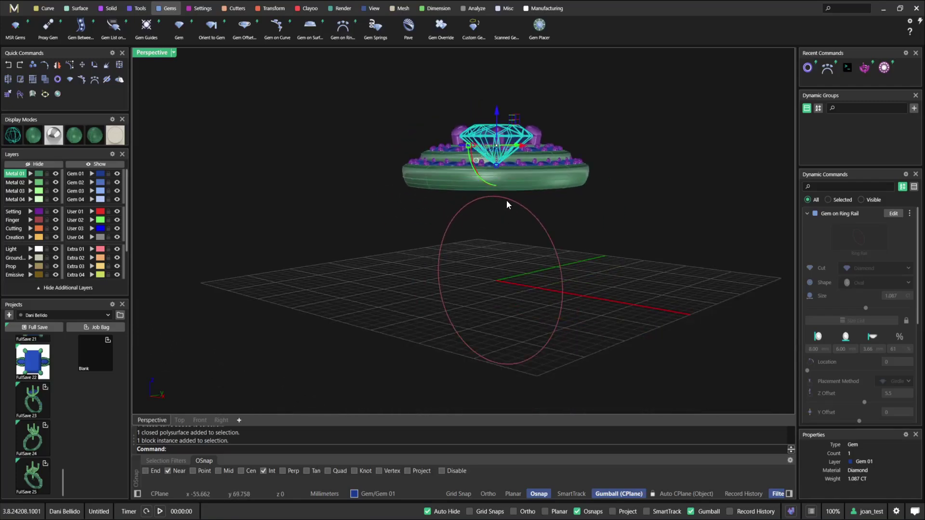
{"action": "left_click", "coordinate": [542, 206]}
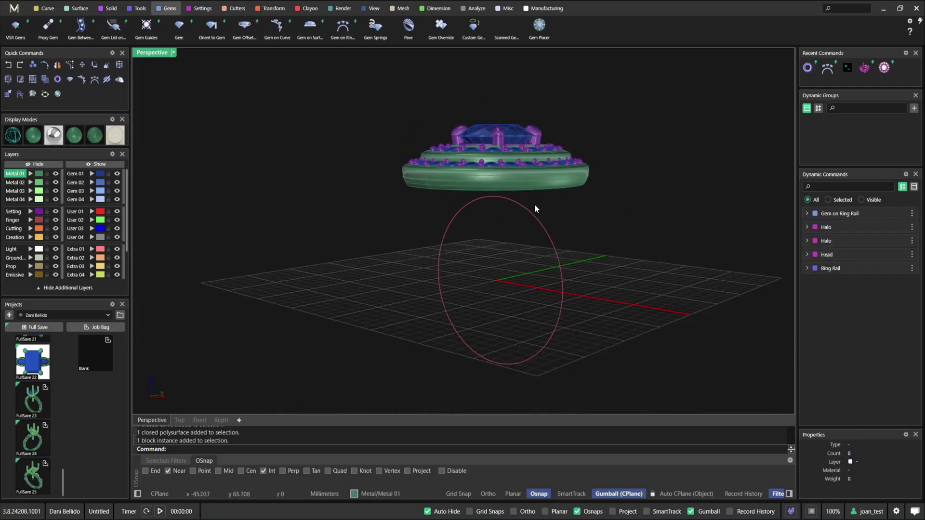
Add a cathedral ring rail with its bridge enabled and a larger US finger size than the existing ring rail.
{"action": "left_click", "coordinate": [140, 8]}
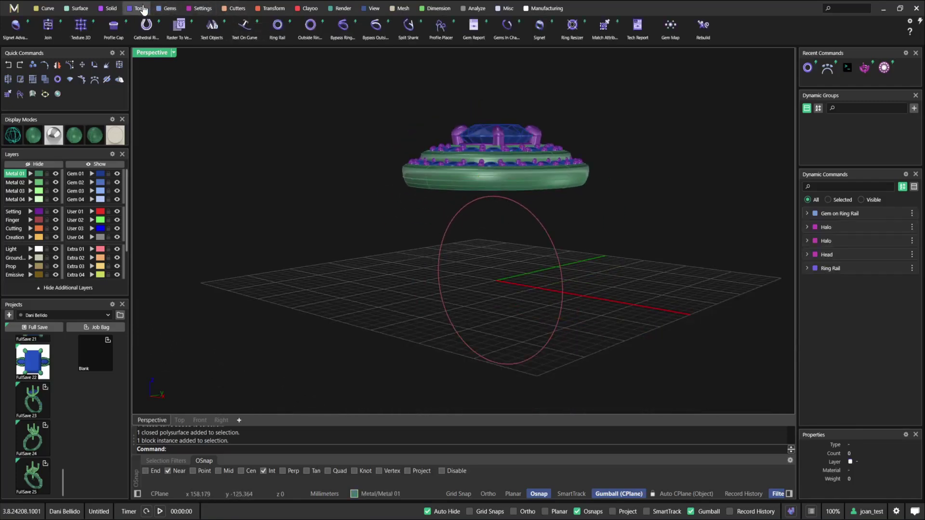
{"action": "left_click", "coordinate": [147, 38]}
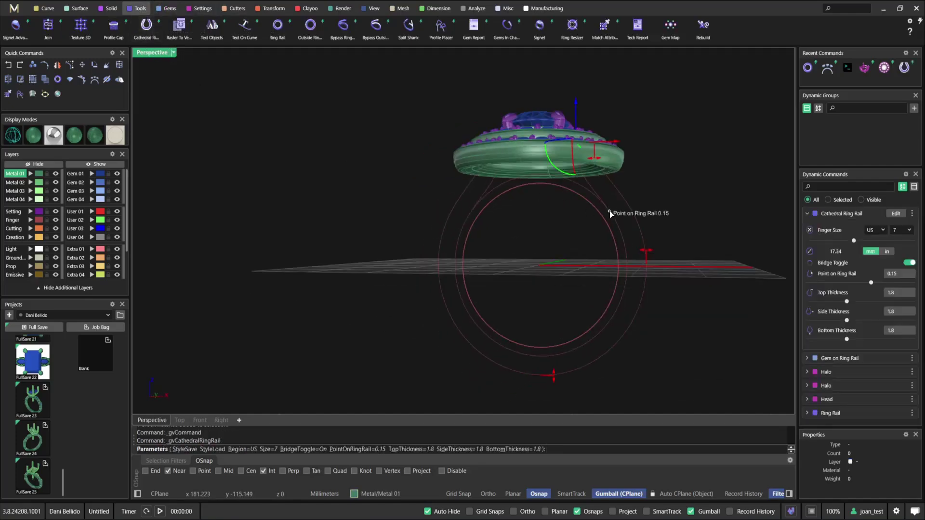
{"action": "right_click_drag", "start_coordinate": [573, 224], "coordinate": [559, 236], "text": "shift"}
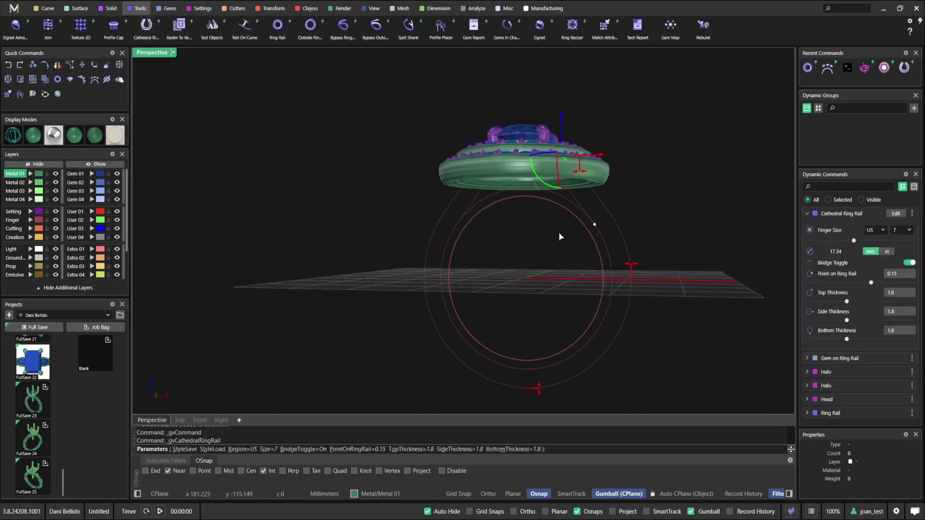
{"action": "right_click_drag", "start_coordinate": [538, 270], "coordinate": [534, 251]}
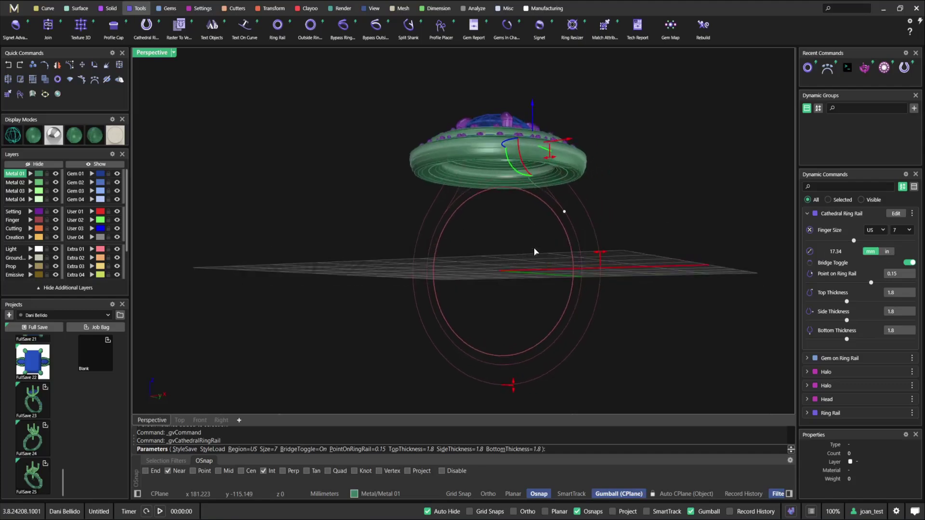
{"action": "left_click", "coordinate": [901, 230]}
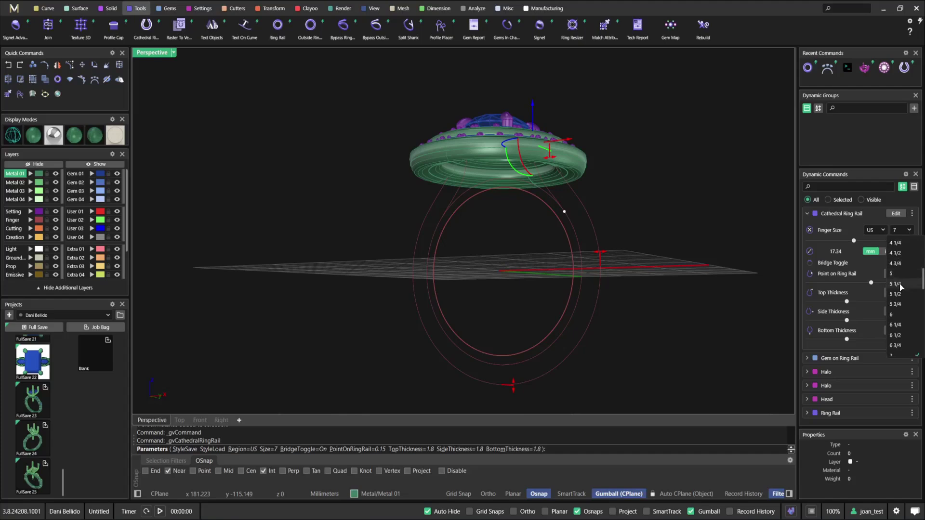
{"action": "left_click", "coordinate": [900, 284]}
{"action": "left_click", "coordinate": [898, 231]}
{"action": "scroll", "coordinate": [900, 341], "scroll_direction": "down", "scroll_amount": 2}
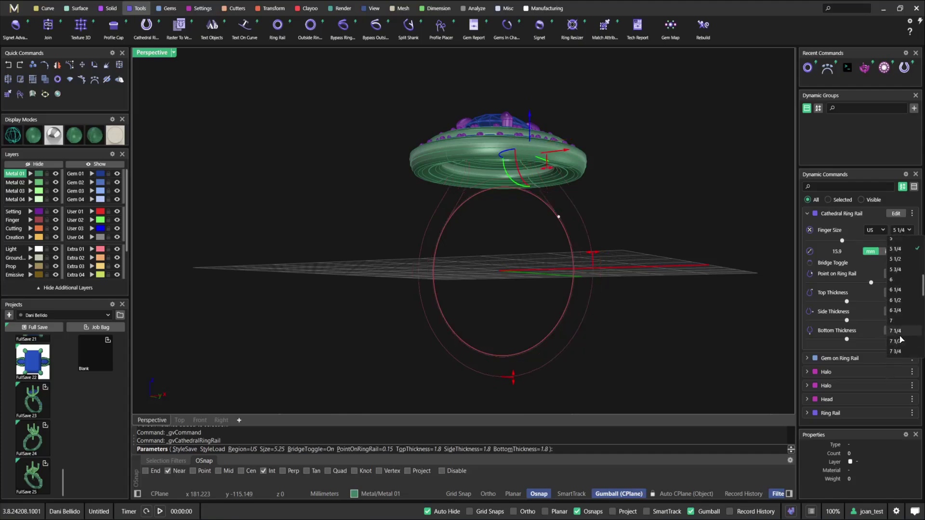
{"action": "left_click", "coordinate": [902, 343]}
{"action": "right_click_drag", "start_coordinate": [627, 244], "coordinate": [540, 294]}
{"action": "right_click", "coordinate": [623, 262]}
Examine the center gem and the cathedral rail's curves beneath the halos, selecting them to compare their positions.
{"action": "left_click", "coordinate": [608, 275]}
{"action": "scroll", "coordinate": [492, 185], "scroll_direction": "up", "scroll_amount": 5}
{"action": "left_click", "coordinate": [487, 176]}
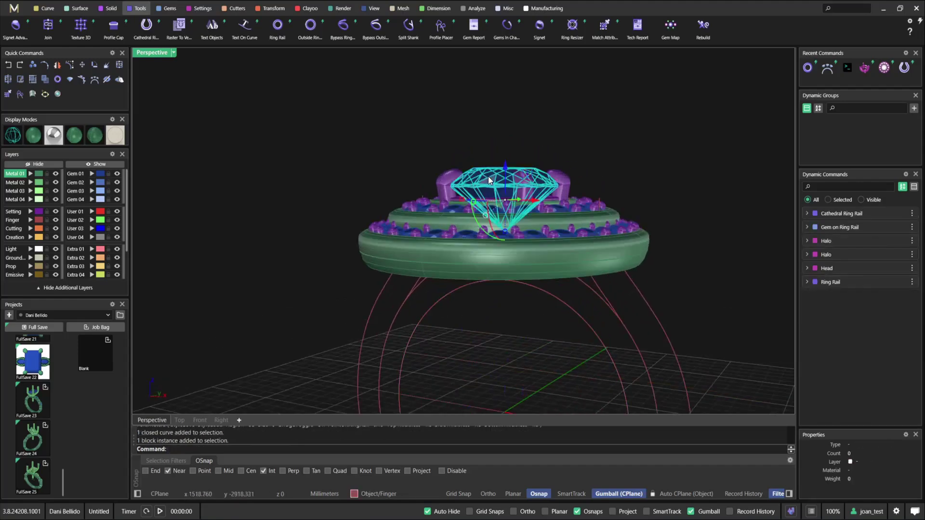
{"action": "scroll", "coordinate": [487, 175], "scroll_direction": "down", "scroll_amount": 5}
{"action": "right_click_drag", "start_coordinate": [472, 192], "coordinate": [467, 169], "text": "shift"}
{"action": "left_click", "coordinate": [168, 8]}
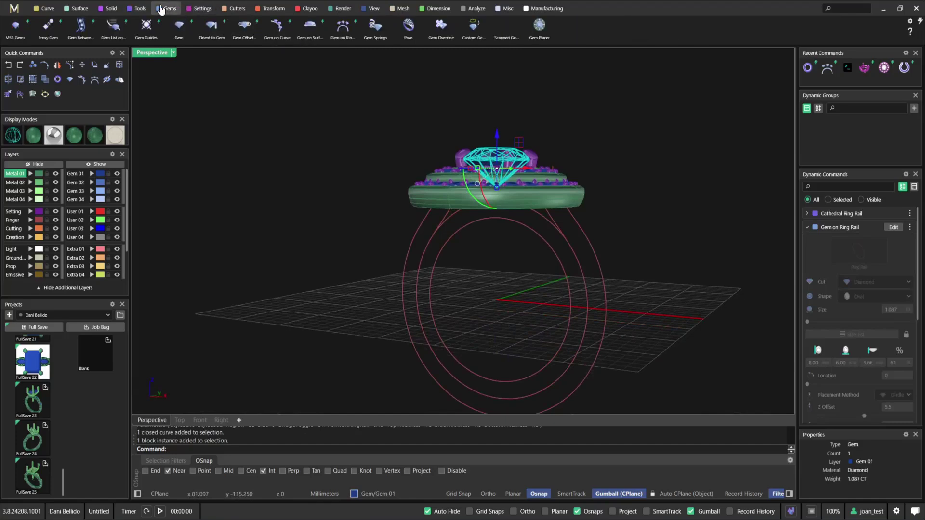
{"action": "right_click_drag", "start_coordinate": [587, 226], "coordinate": [550, 213]}
{"action": "left_click", "coordinate": [585, 221]}
{"action": "scroll", "coordinate": [553, 202], "scroll_direction": "up", "scroll_amount": 3}
{"action": "scroll", "coordinate": [552, 200], "scroll_direction": "up", "scroll_amount": 3}
{"action": "left_click", "coordinate": [534, 218]}
{"action": "scroll", "coordinate": [533, 218], "scroll_direction": "down", "scroll_amount": 5}
{"action": "left_click", "coordinate": [611, 199]}
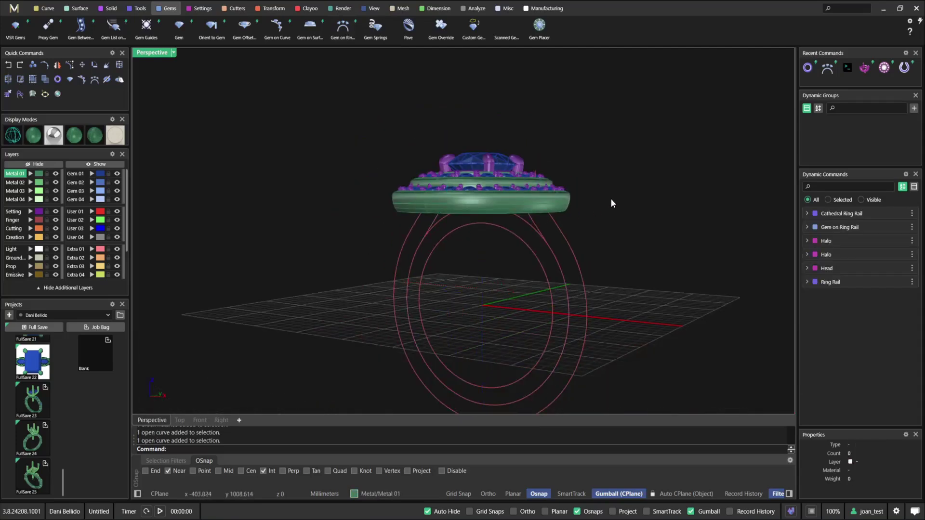
Inspect the inner ring rail and the center gem to check which curve the gem placement is based on.
{"action": "left_click", "coordinate": [520, 238]}
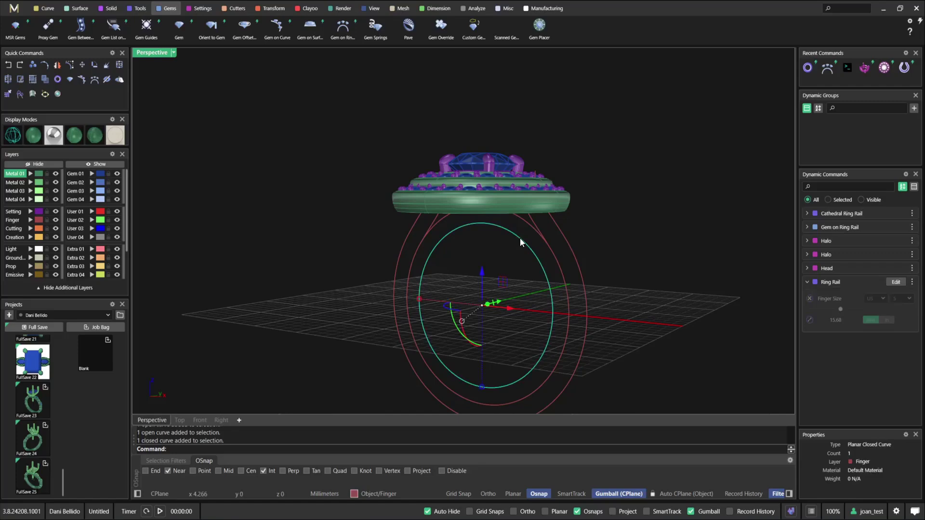
{"action": "left_click", "coordinate": [530, 224]}
{"action": "right_click_drag", "start_coordinate": [530, 225], "coordinate": [527, 189]}
{"action": "scroll", "coordinate": [516, 171], "scroll_direction": "up", "scroll_amount": 4}
{"action": "left_click", "coordinate": [636, 234]}
{"action": "right_click_drag", "start_coordinate": [636, 233], "coordinate": [484, 166]}
{"action": "left_click", "coordinate": [484, 166]}
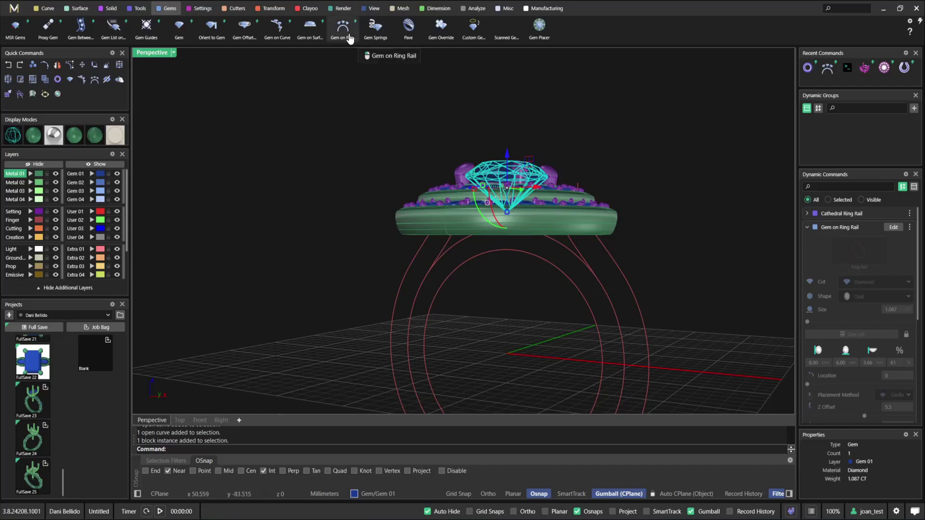
{"action": "right_click_drag", "start_coordinate": [490, 230], "coordinate": [478, 272]}
{"action": "left_click", "coordinate": [482, 248]}
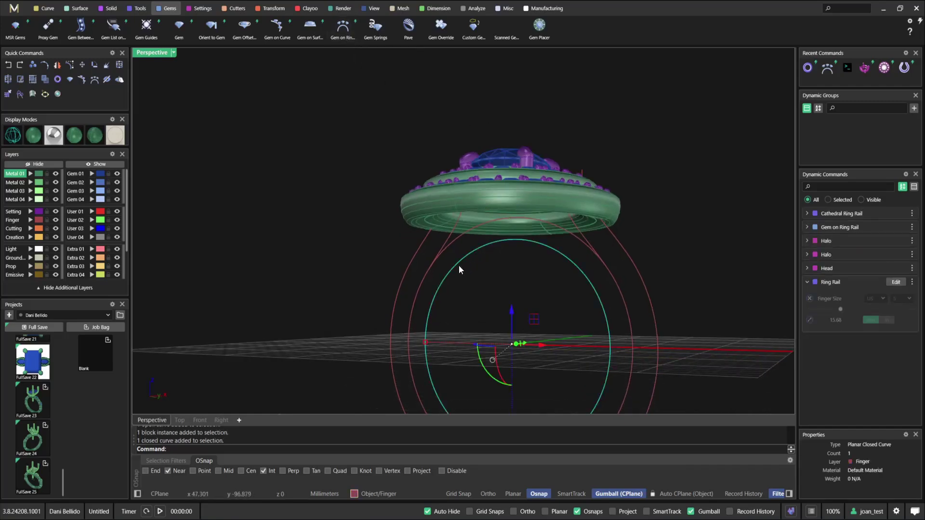
{"action": "scroll", "coordinate": [448, 247], "scroll_direction": "down", "scroll_amount": 3}
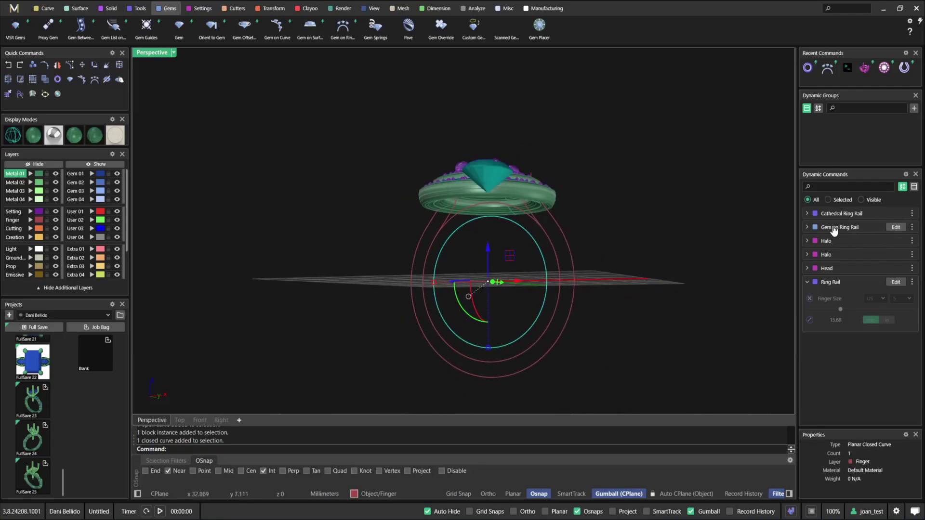
Edit the center gem's placement and replace its reference rail with the cathedral rail's bridge curve.
{"action": "left_click", "coordinate": [895, 228]}
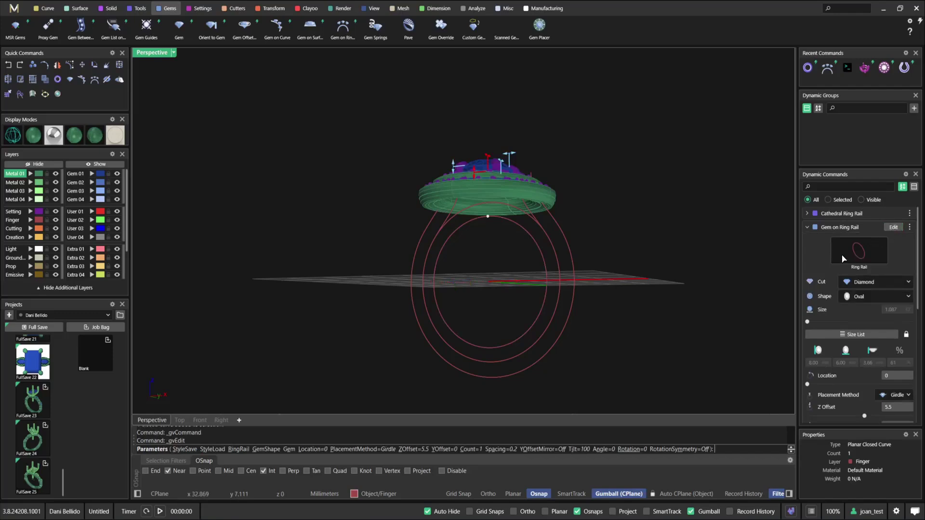
{"action": "right_click_drag", "start_coordinate": [613, 260], "coordinate": [561, 251]}
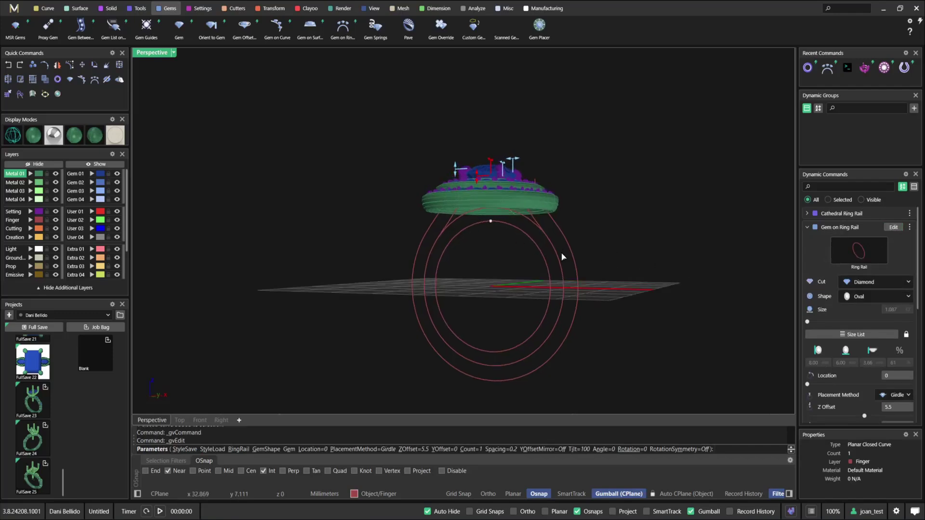
{"action": "left_click", "coordinate": [870, 260]}
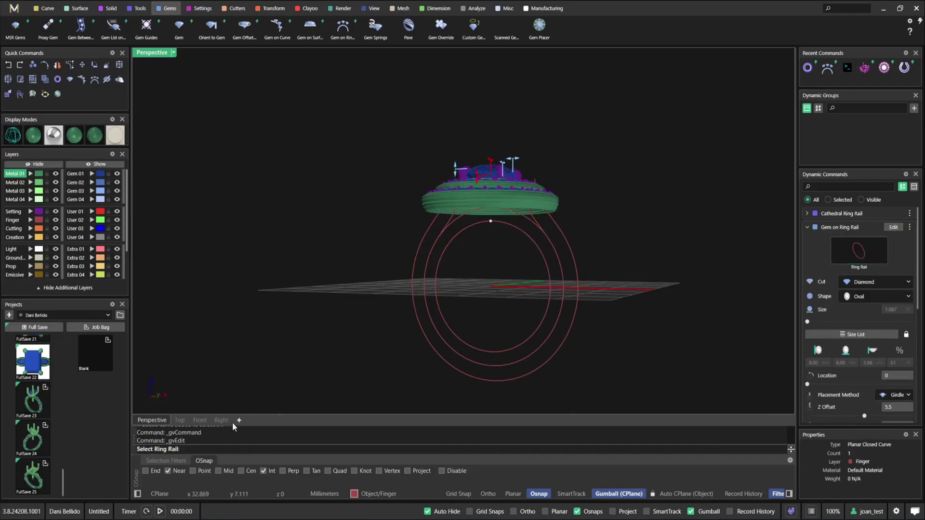
{"action": "scroll", "coordinate": [471, 220], "scroll_direction": "up", "scroll_amount": 5}
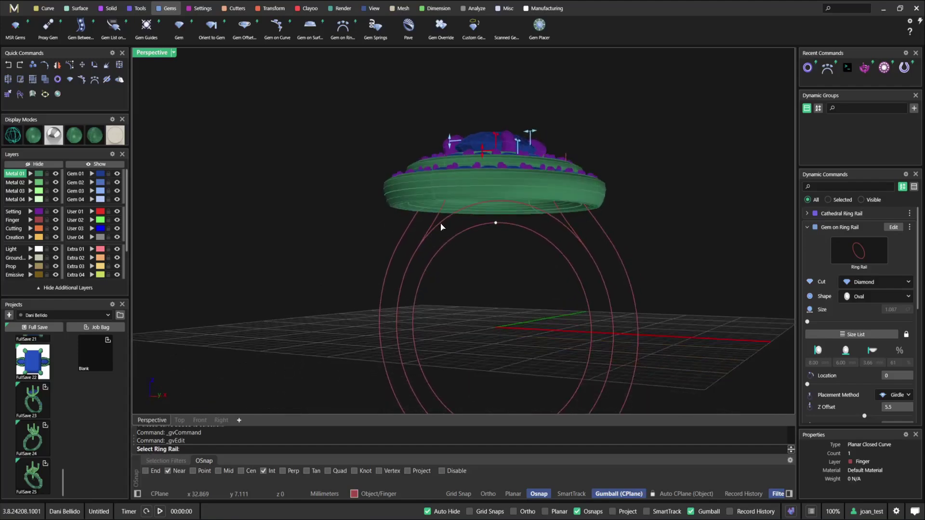
{"action": "left_click", "coordinate": [441, 226]}
{"action": "left_click", "coordinate": [439, 237]}
{"action": "right_click_drag", "start_coordinate": [438, 236], "coordinate": [480, 277]}
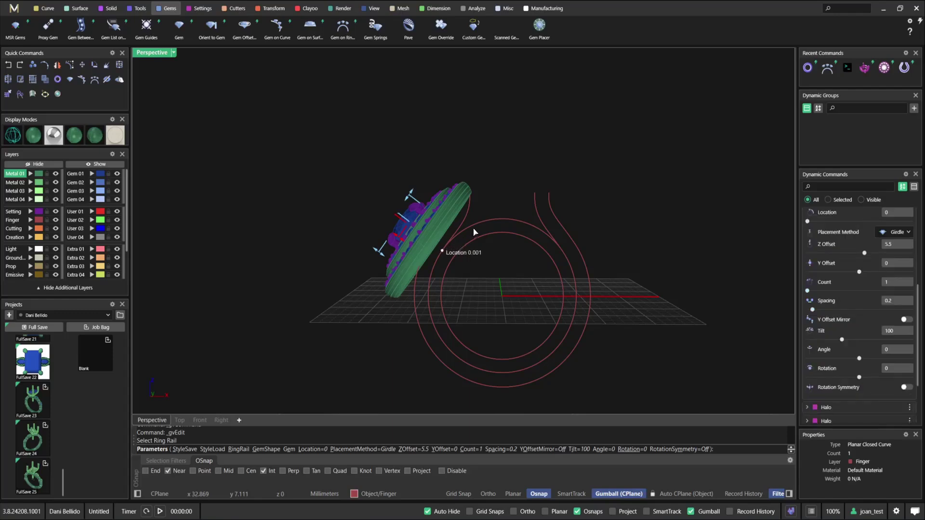
Center the gem on the bridge curve by setting its location to 0.5, and accept the edit.
{"action": "left_click_drag", "start_coordinate": [482, 225], "coordinate": [495, 222]}
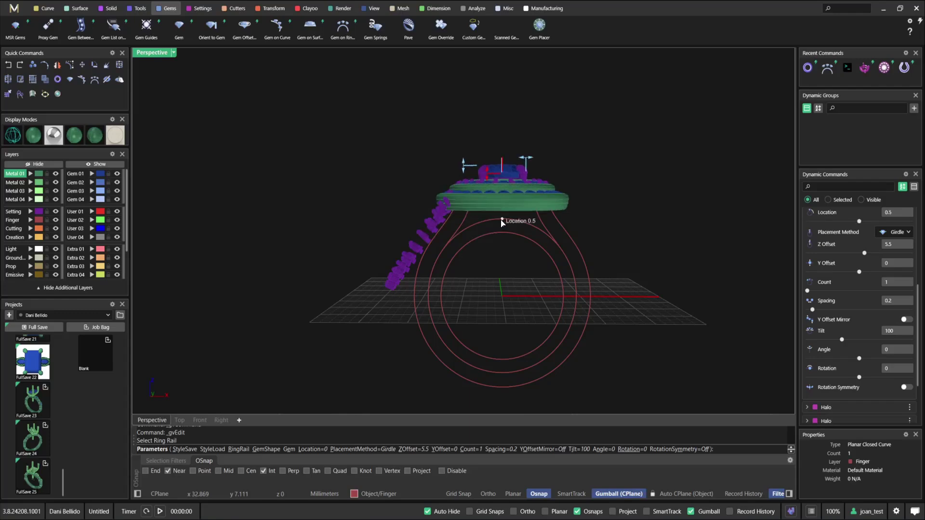
{"action": "left_click", "coordinate": [499, 224]}
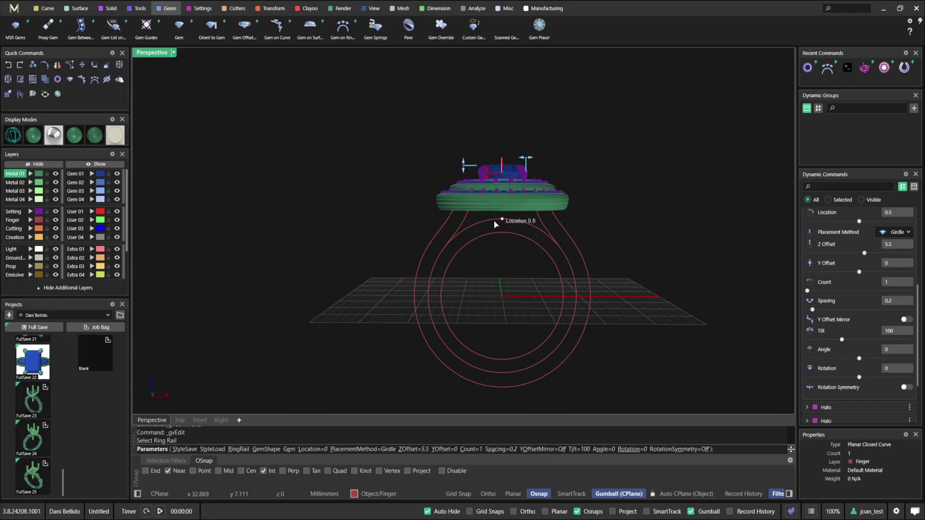
{"action": "scroll", "coordinate": [879, 298], "scroll_direction": "up", "scroll_amount": 3}
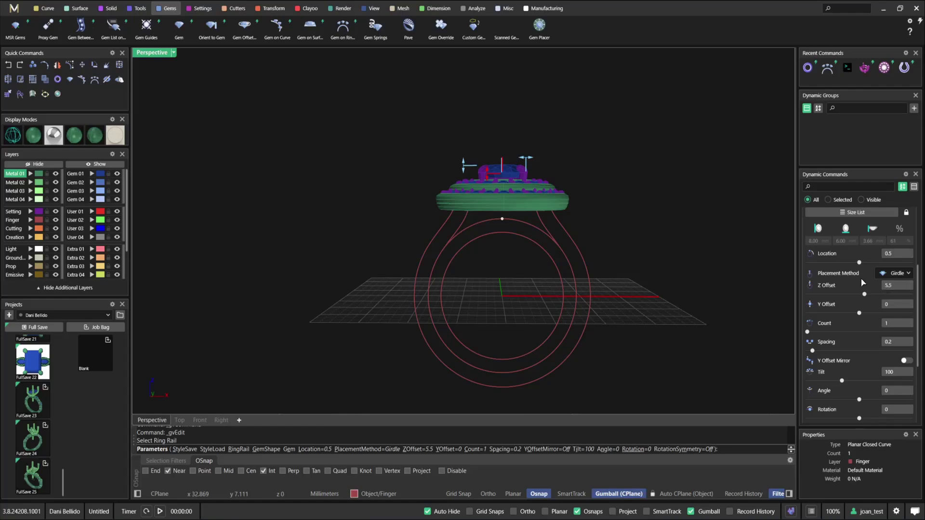
{"action": "right_click_drag", "start_coordinate": [544, 231], "coordinate": [505, 253]}
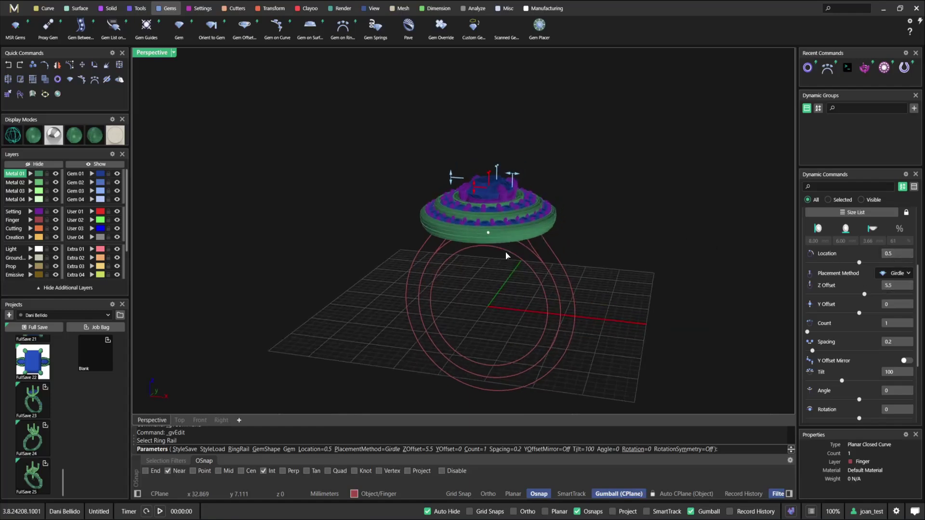
{"action": "right_click", "coordinate": [506, 251]}
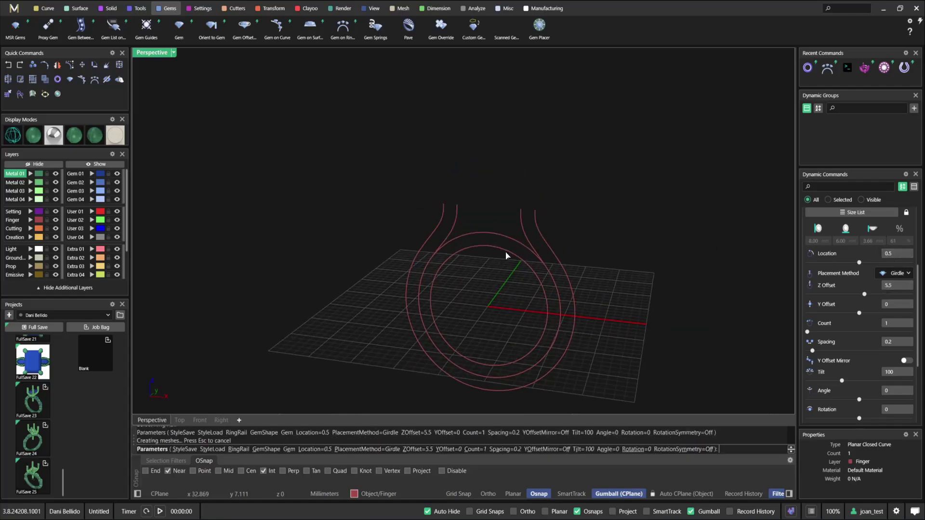
Enlarge the original ring rail's finger size toward the cathedral rail's inner curve and apply the edit.
{"action": "left_click", "coordinate": [481, 227]}
{"action": "left_click", "coordinate": [632, 234]}
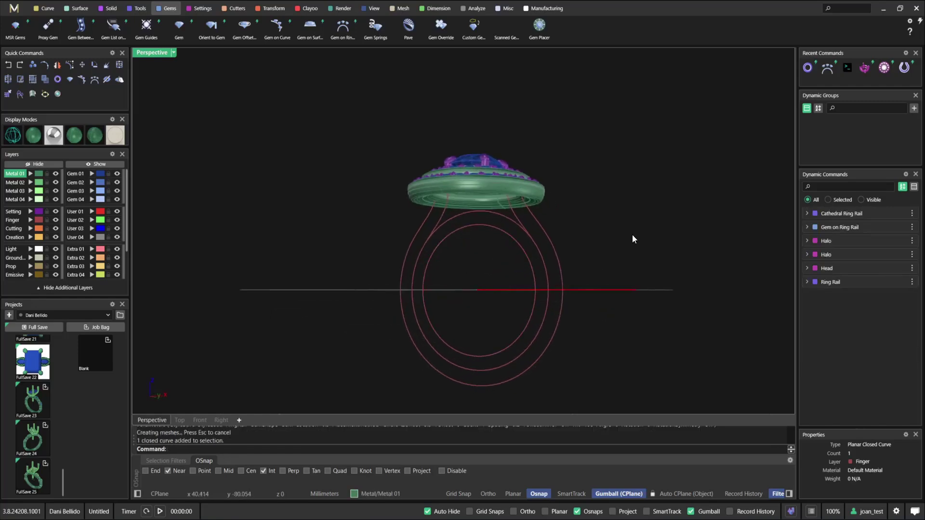
{"action": "left_click", "coordinate": [889, 285]}
{"action": "mouse_move", "coordinate": [843, 311]}
{"action": "left_mouse_down"}
{"action": "mouse_move", "coordinate": [882, 310]}
{"action": "mouse_move", "coordinate": [860, 310]}
{"action": "left_mouse_up"}
{"action": "right_click", "coordinate": [694, 256]}
Check which ring rail the center gem's placement references, and close the gem edit without changes.
{"action": "left_click", "coordinate": [895, 228]}
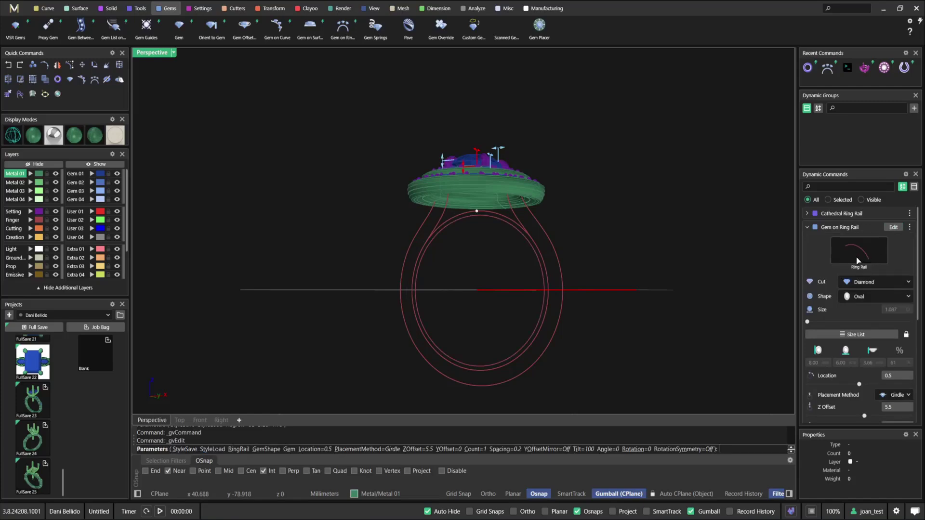
{"action": "right_click_drag", "start_coordinate": [487, 231], "coordinate": [537, 240]}
{"action": "right_click", "coordinate": [537, 239]}
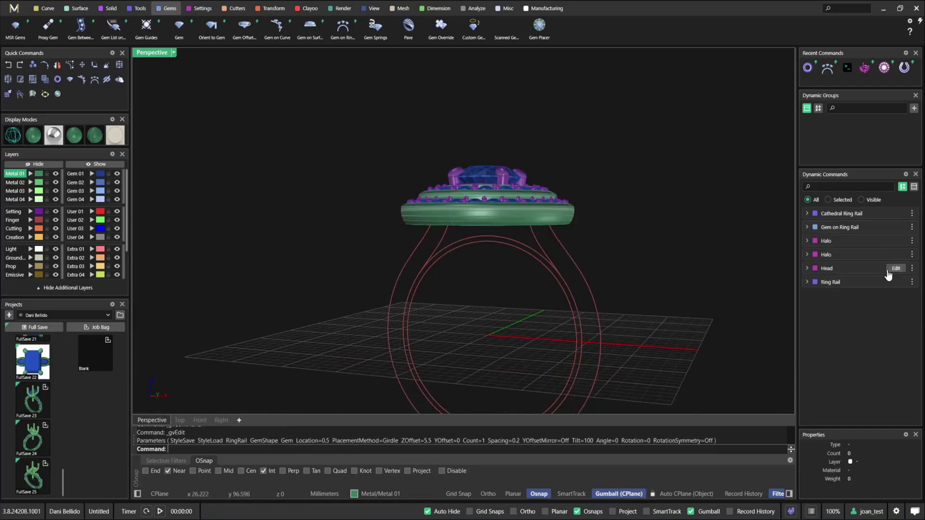
Delete the original Ring Rail from the dynamic commands.
{"action": "left_click", "coordinate": [911, 282]}
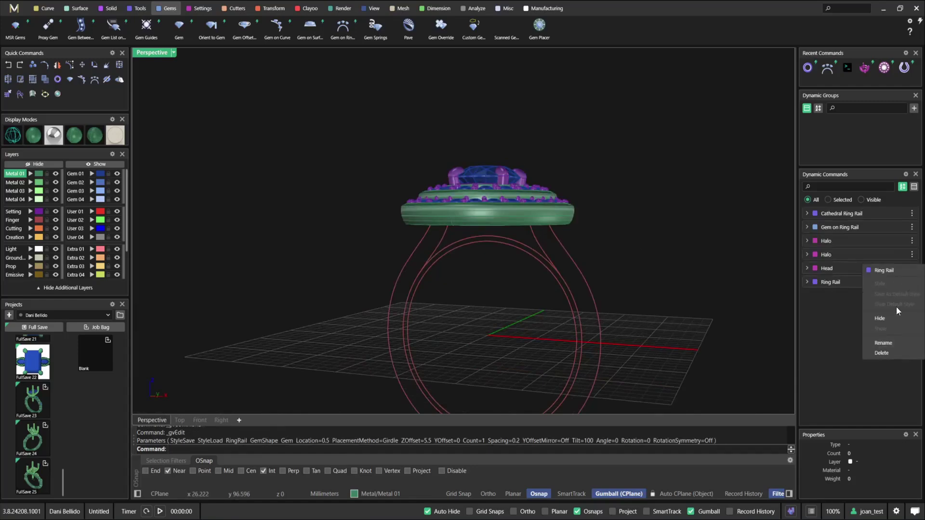
{"action": "left_click", "coordinate": [884, 346]}
{"action": "scroll", "coordinate": [530, 253], "scroll_direction": "down", "scroll_amount": 5}
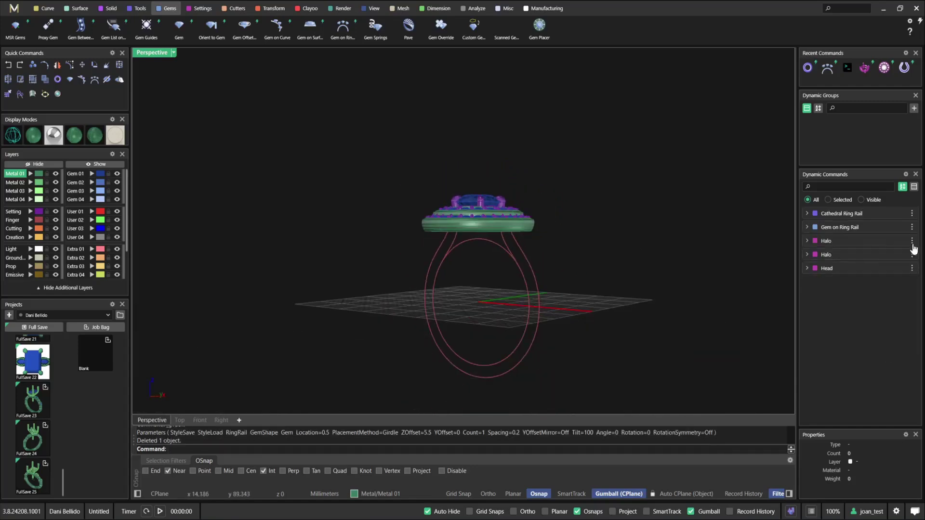
Set the cathedral ring rail's finger size to US 7 and accept the edit.
{"action": "left_click", "coordinate": [896, 216]}
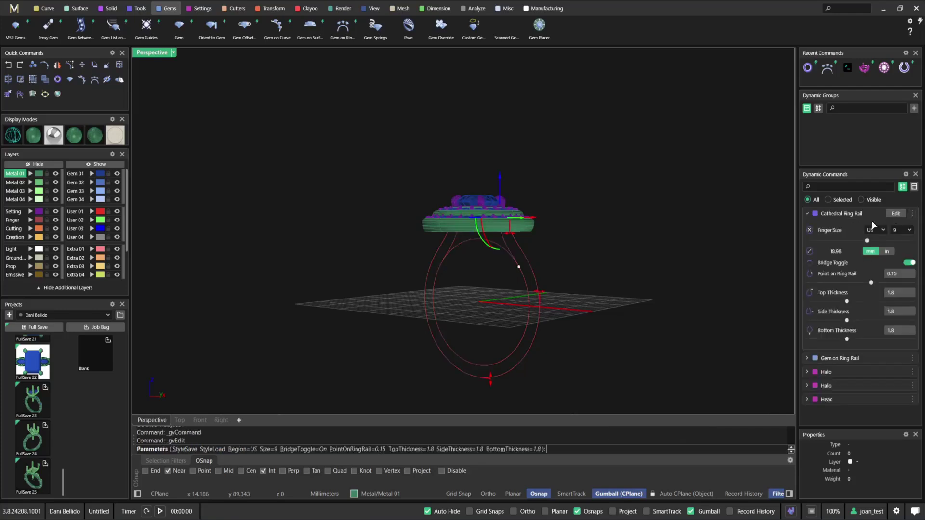
{"action": "left_click", "coordinate": [900, 231]}
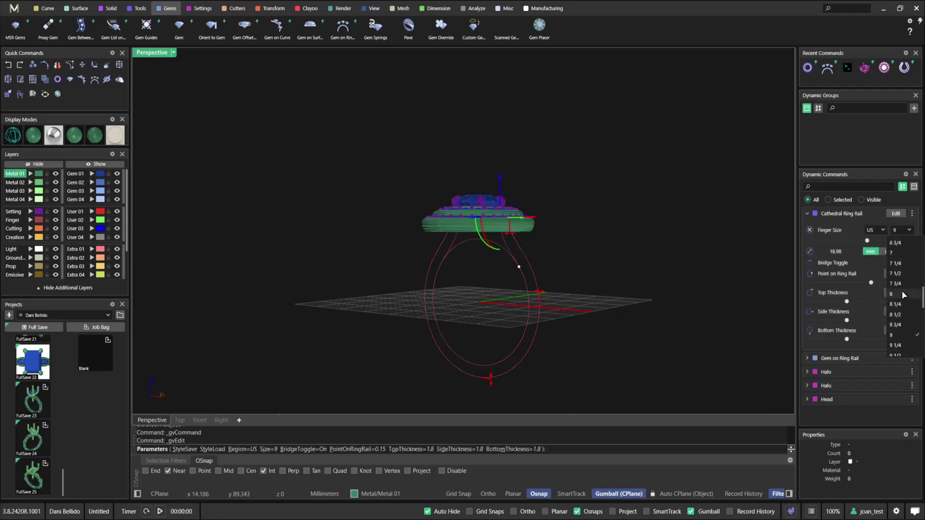
{"action": "left_click", "coordinate": [904, 251]}
{"action": "right_click", "coordinate": [646, 273]}
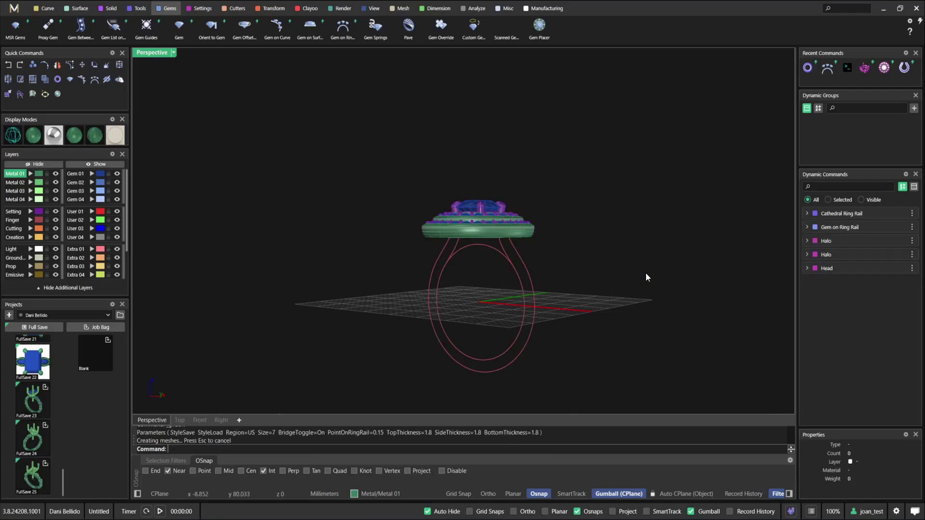
{"action": "right_click_drag", "start_coordinate": [541, 277], "coordinate": [490, 299]}
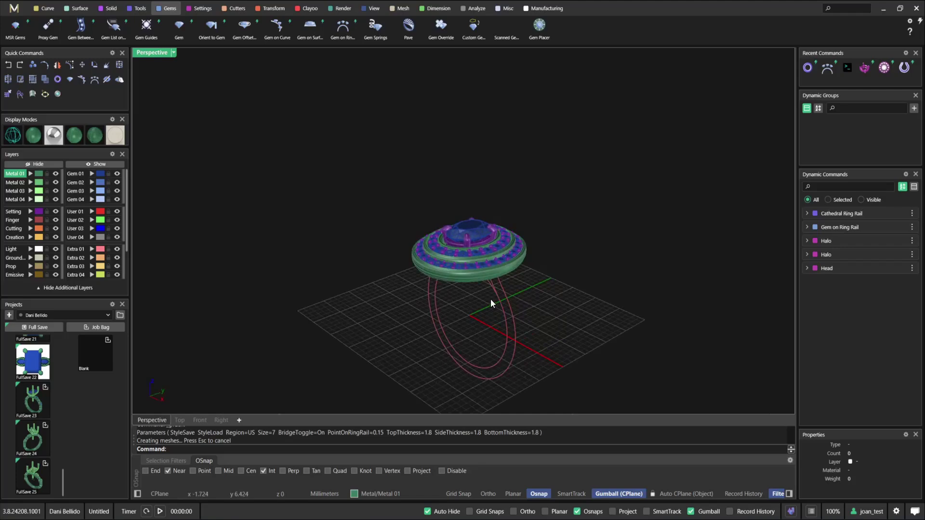
Start Profile Placer on the cathedral rail's inner curve and move the profile to position 0.5, at the base of the shank.
{"action": "right_click_drag", "start_coordinate": [488, 297], "coordinate": [495, 185]}
{"action": "left_click", "coordinate": [509, 215]}
{"action": "middle_click", "coordinate": [495, 185]}
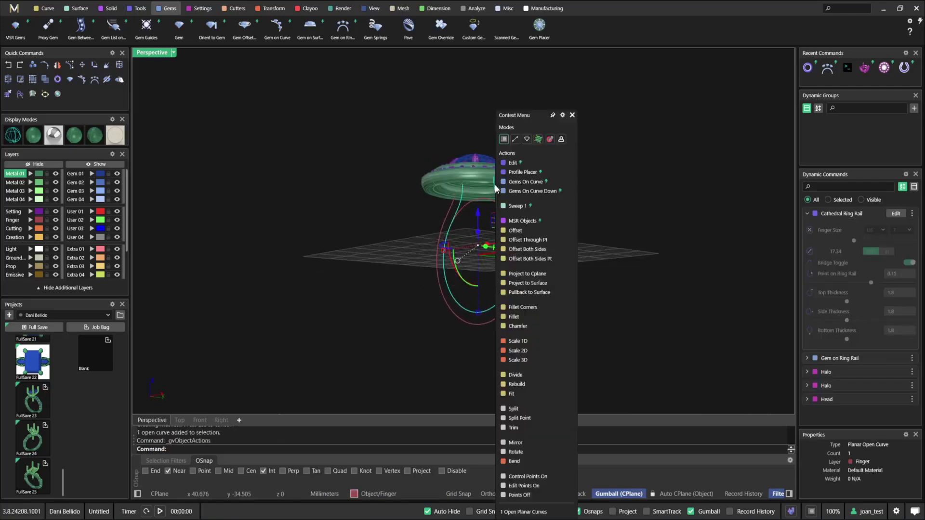
{"action": "left_click", "coordinate": [523, 172]}
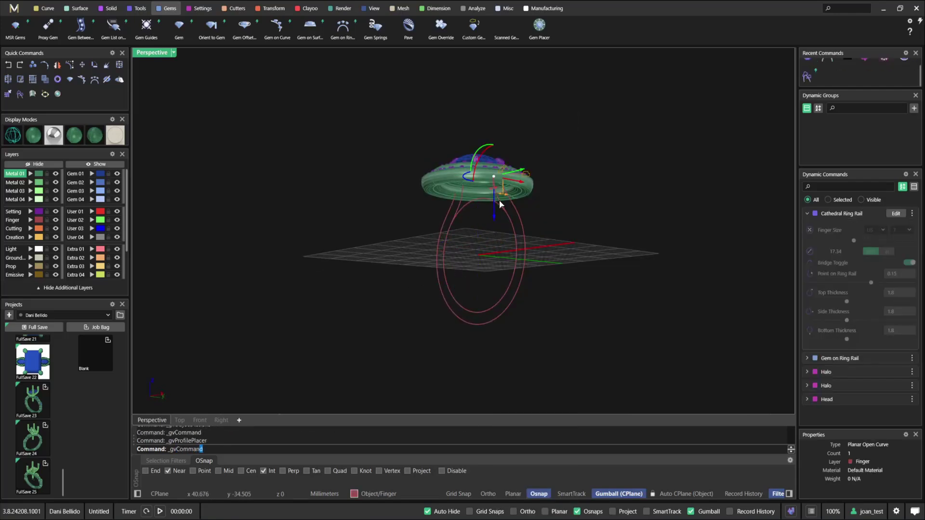
{"action": "right_click_drag", "start_coordinate": [488, 191], "coordinate": [506, 168]}
{"action": "scroll", "coordinate": [508, 168], "scroll_direction": "up", "scroll_amount": 4}
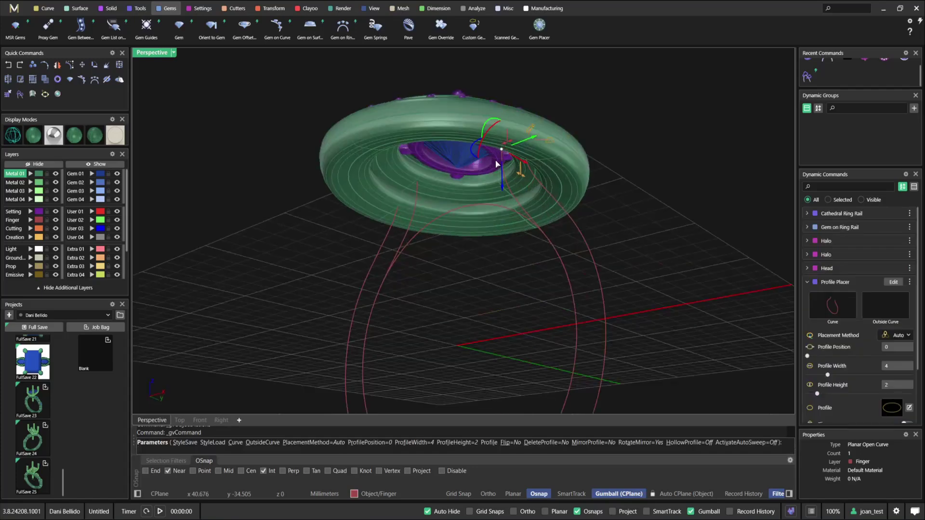
{"action": "right_click_drag", "start_coordinate": [522, 212], "coordinate": [512, 195], "text": "shift"}
{"action": "left_click_drag", "start_coordinate": [495, 138], "coordinate": [568, 321]}
{"action": "right_click_drag", "start_coordinate": [568, 320], "coordinate": [596, 293]}
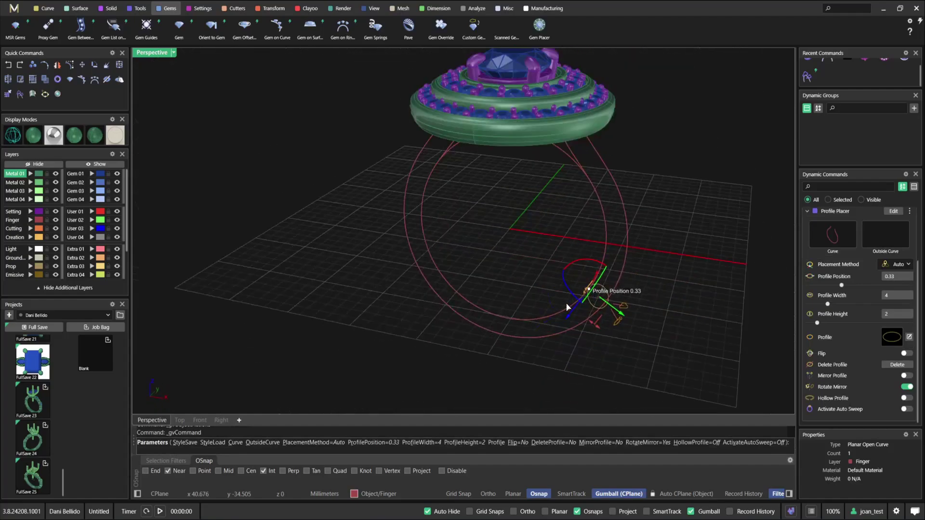
{"action": "left_click_drag", "start_coordinate": [568, 307], "coordinate": [515, 312]}
Assign the cathedral rail's outer curve as the outside curve of the shank profile.
{"action": "right_click_drag", "start_coordinate": [507, 305], "coordinate": [792, 263]}
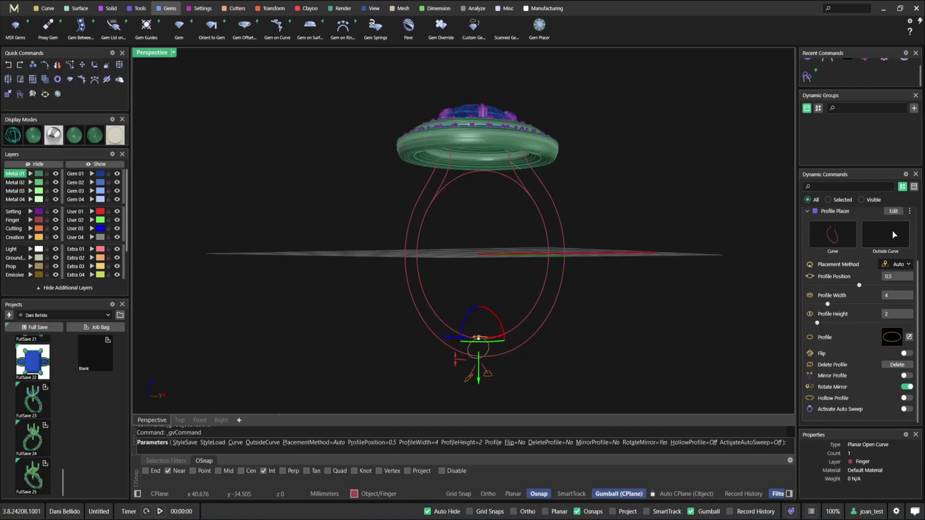
{"action": "left_click", "coordinate": [551, 199]}
{"action": "right_click_drag", "start_coordinate": [482, 326], "coordinate": [457, 343]}
{"action": "scroll", "coordinate": [457, 343], "scroll_direction": "up", "scroll_amount": 4}
{"action": "right_click_drag", "start_coordinate": [468, 308], "coordinate": [495, 294], "text": "shift"}
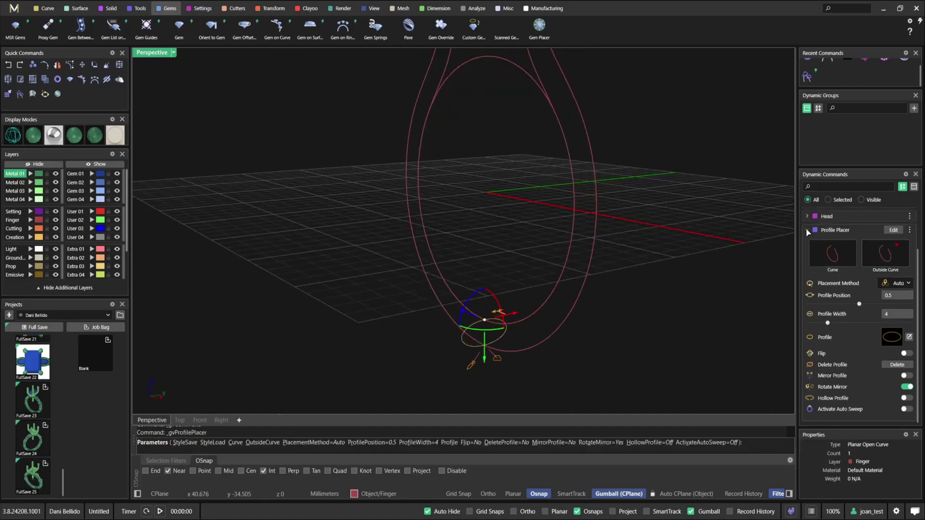
Use library shank profile 02 for the base profile and set its width to 2.9 mm.
{"action": "left_click", "coordinate": [891, 336]}
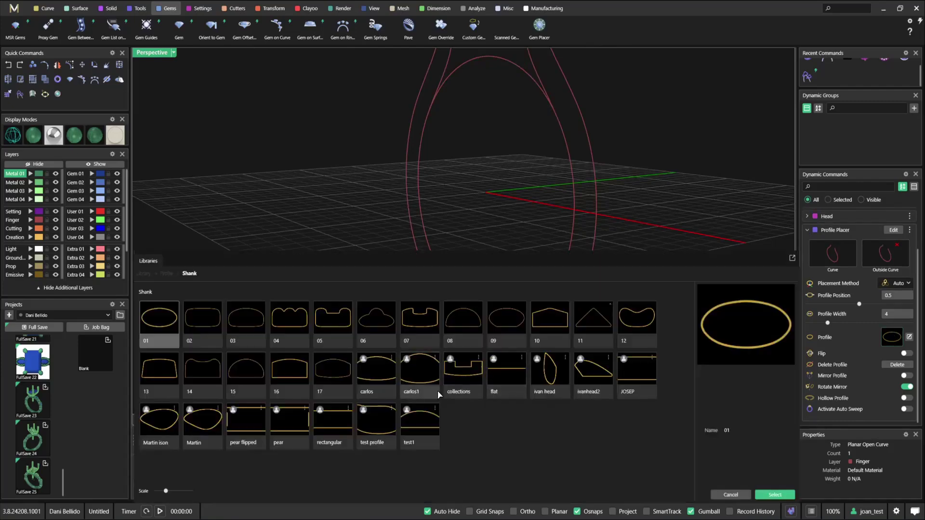
{"action": "left_click", "coordinate": [206, 331]}
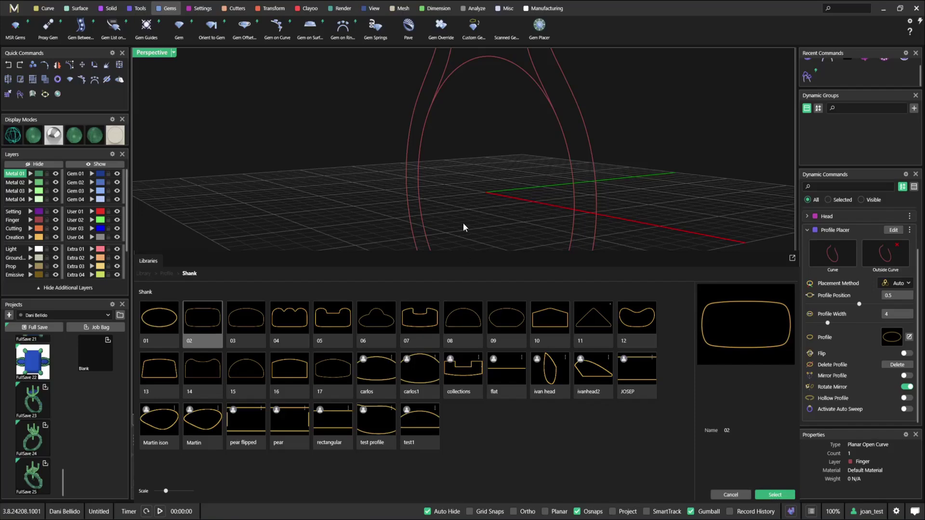
{"action": "left_click_drag", "start_coordinate": [499, 302], "coordinate": [485, 329]}
{"action": "right_click_drag", "start_coordinate": [527, 305], "coordinate": [553, 294]}
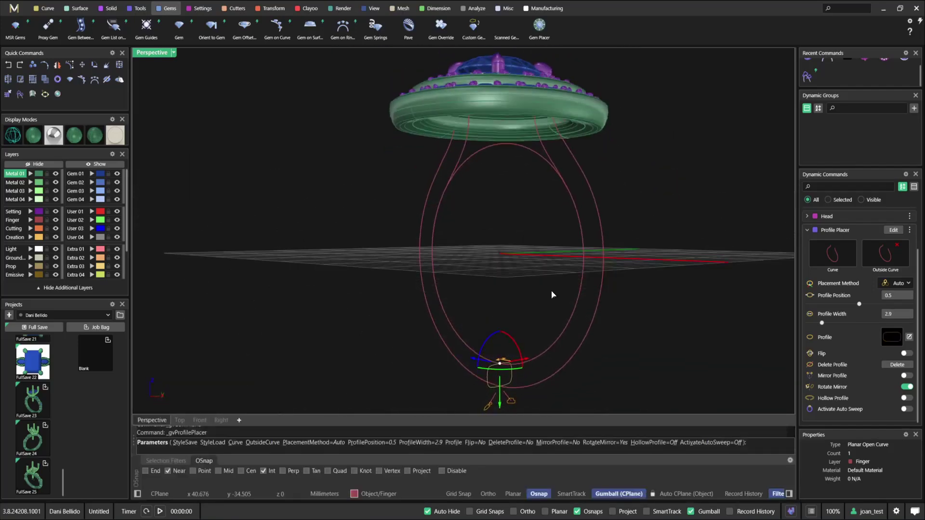
Activate the auto sweep and add a second shank profile at position 0.81, on the side of the ring.
{"action": "left_click", "coordinate": [906, 409]}
{"action": "right_click_drag", "start_coordinate": [542, 242], "coordinate": [443, 295]}
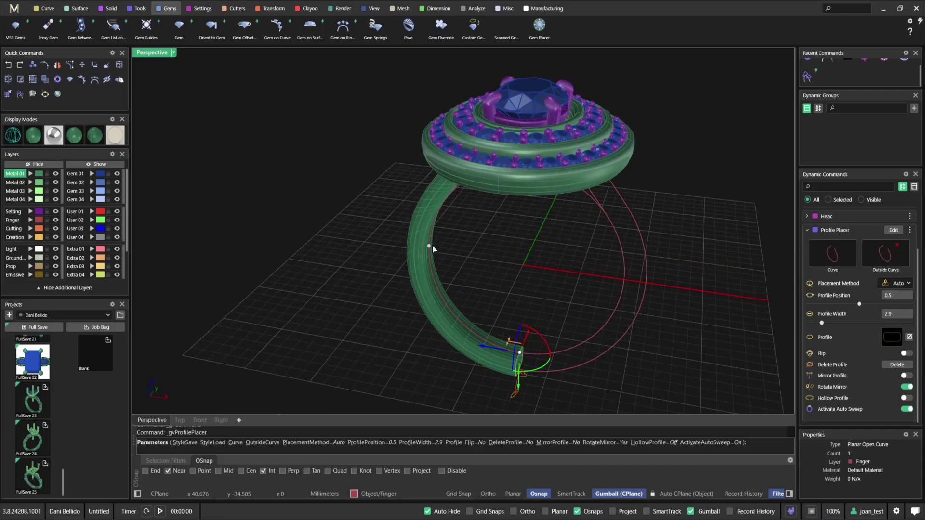
{"action": "mouse_move", "coordinate": [434, 250]}
{"action": "right_mouse_down"}
{"action": "mouse_move", "coordinate": [415, 169]}
{"action": "mouse_move", "coordinate": [437, 235]}
{"action": "right_mouse_up"}
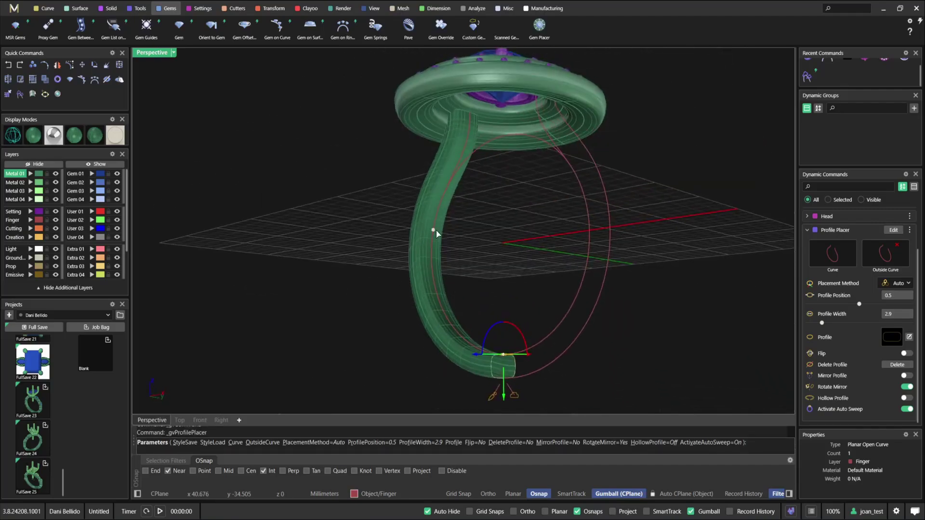
{"action": "left_click", "coordinate": [435, 222]}
{"action": "right_click_drag", "start_coordinate": [371, 243], "coordinate": [449, 263]}
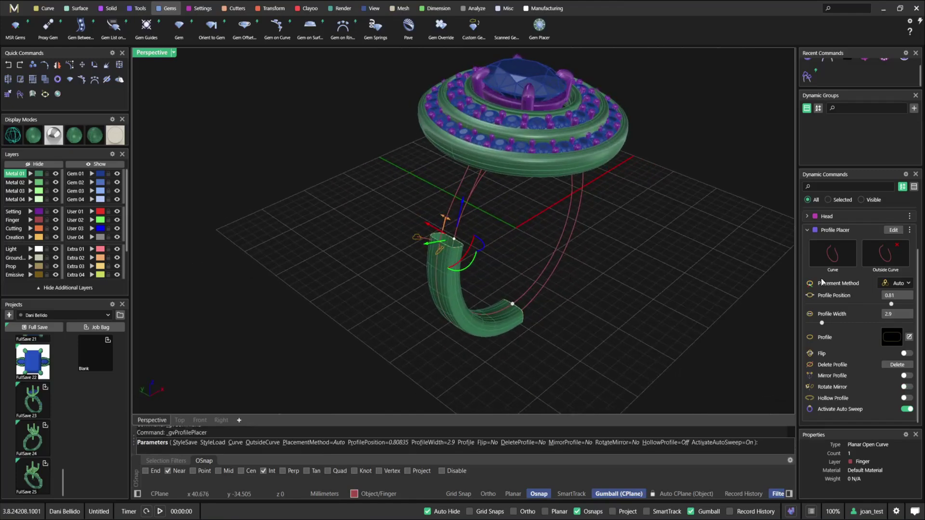
Try library shank profile 04 on the side profile and look at the resulting sweep.
{"action": "left_click", "coordinate": [891, 338]}
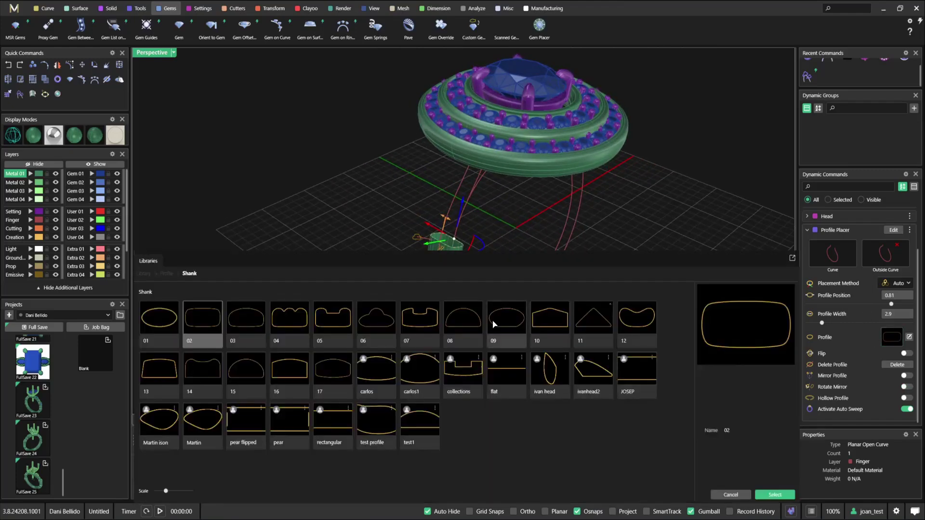
{"action": "left_click", "coordinate": [293, 331]}
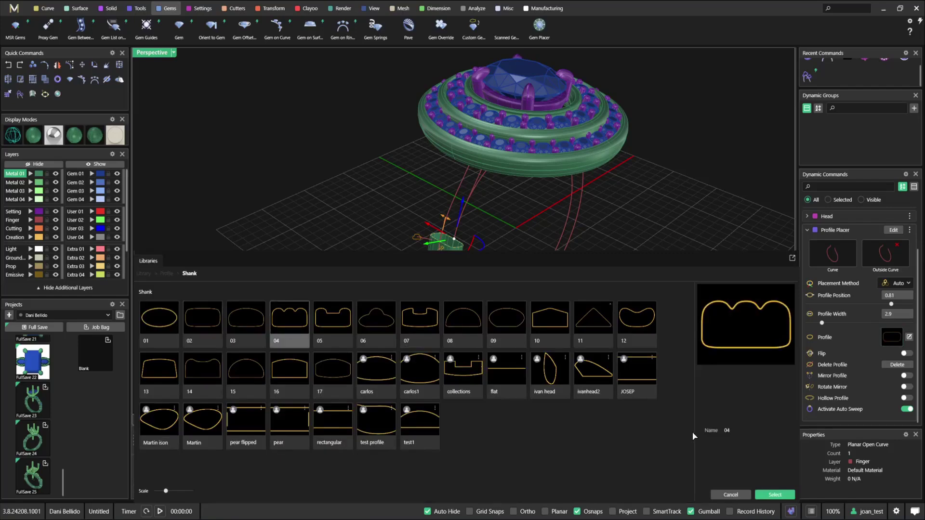
{"action": "left_click", "coordinate": [770, 496]}
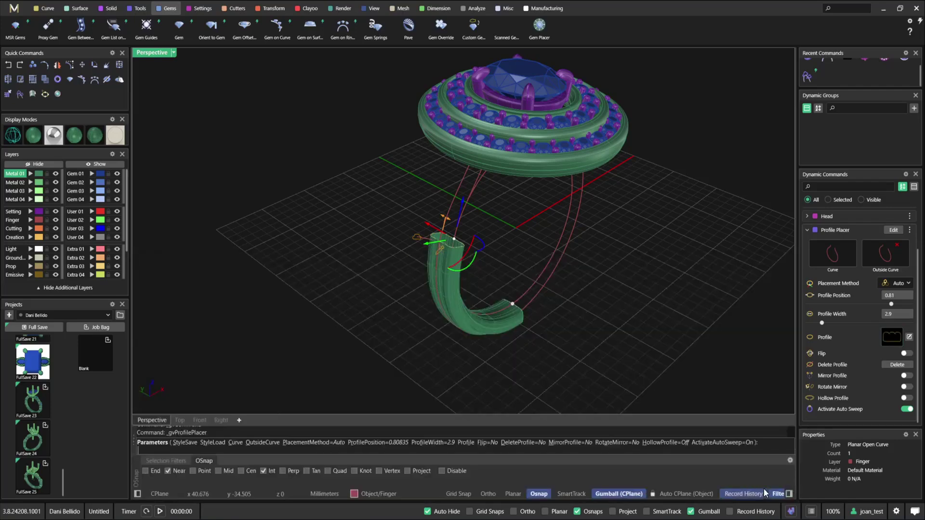
{"action": "right_click_drag", "start_coordinate": [667, 377], "coordinate": [718, 296]}
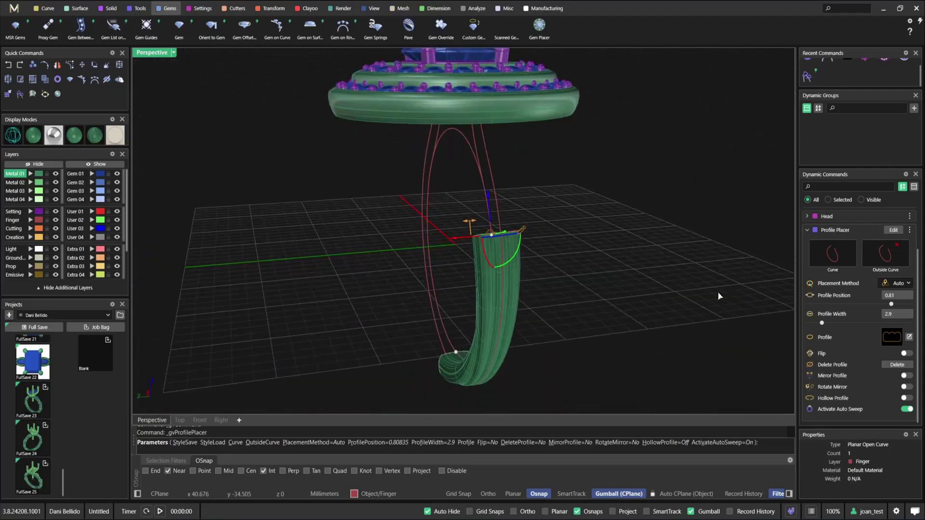
Apply library shank profile 14 to the side profile.
{"action": "left_click", "coordinate": [899, 338]}
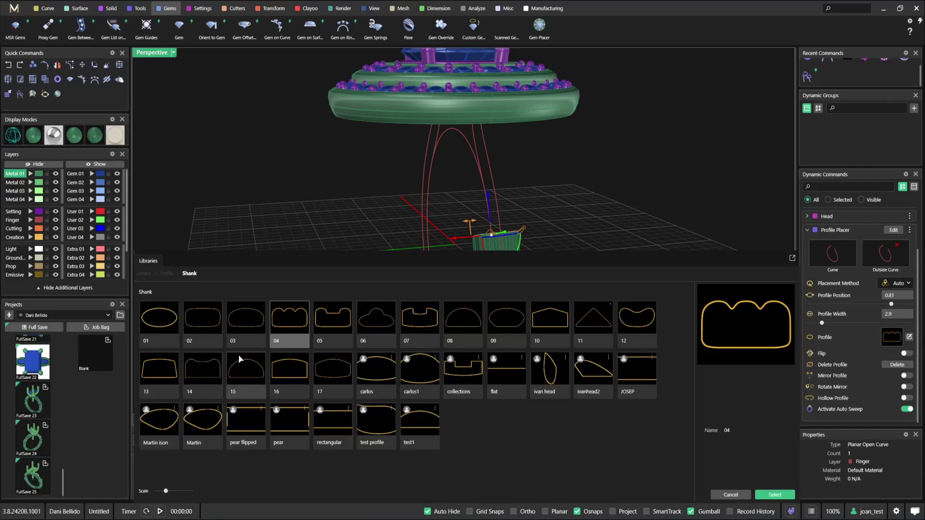
{"action": "left_click", "coordinate": [191, 373]}
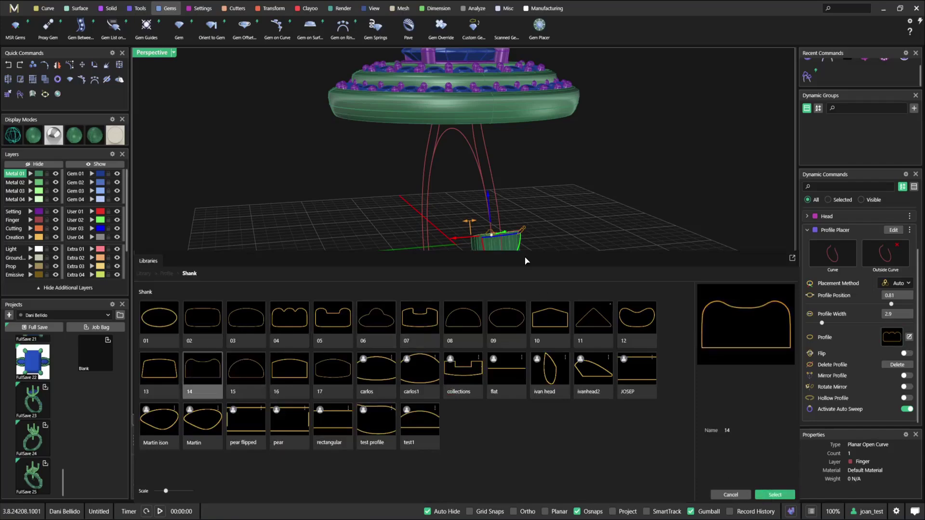
{"action": "right_click_drag", "start_coordinate": [536, 353], "coordinate": [526, 197]}
Add a third shank profile under the halo, move it to position 1 and set its width to 1.6 mm.
{"action": "left_click", "coordinate": [444, 174]}
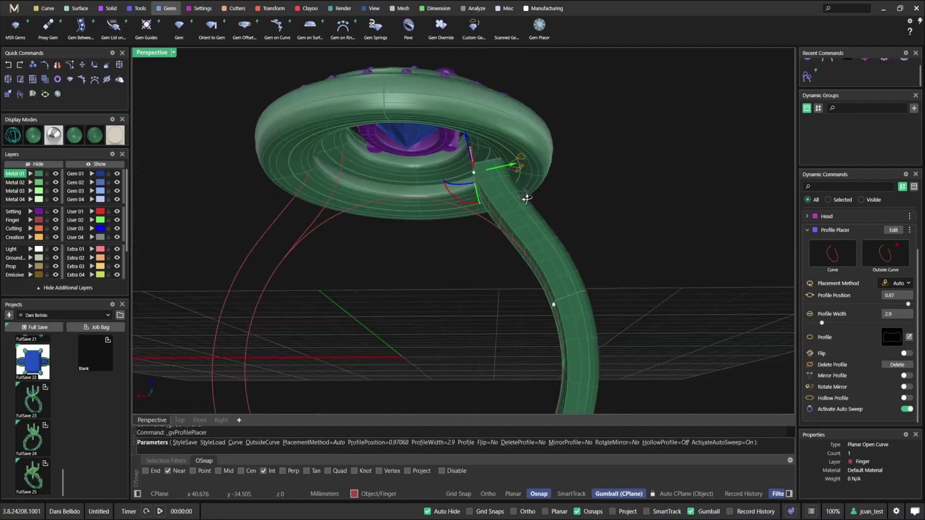
{"action": "scroll", "coordinate": [487, 176], "scroll_direction": "up", "scroll_amount": 4}
{"action": "right_click_drag", "start_coordinate": [481, 170], "coordinate": [474, 175]}
{"action": "left_click_drag", "start_coordinate": [475, 175], "coordinate": [474, 127]}
{"action": "right_click_drag", "start_coordinate": [472, 133], "coordinate": [506, 160]}
{"action": "left_click_drag", "start_coordinate": [495, 133], "coordinate": [486, 147]}
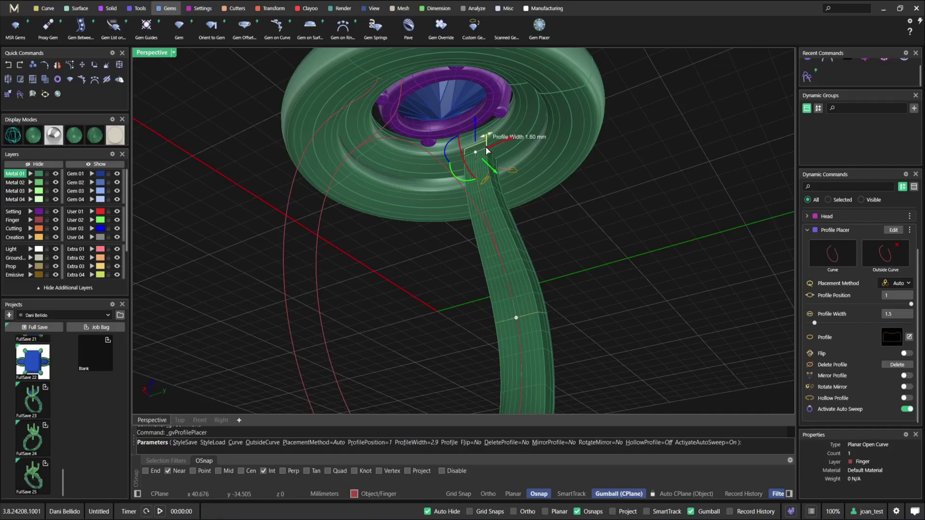
{"action": "scroll", "coordinate": [541, 251], "scroll_direction": "down", "scroll_amount": 7}
{"action": "right_click_drag", "start_coordinate": [541, 252], "coordinate": [511, 212]}
{"action": "scroll", "coordinate": [483, 139], "scroll_direction": "up", "scroll_amount": 5}
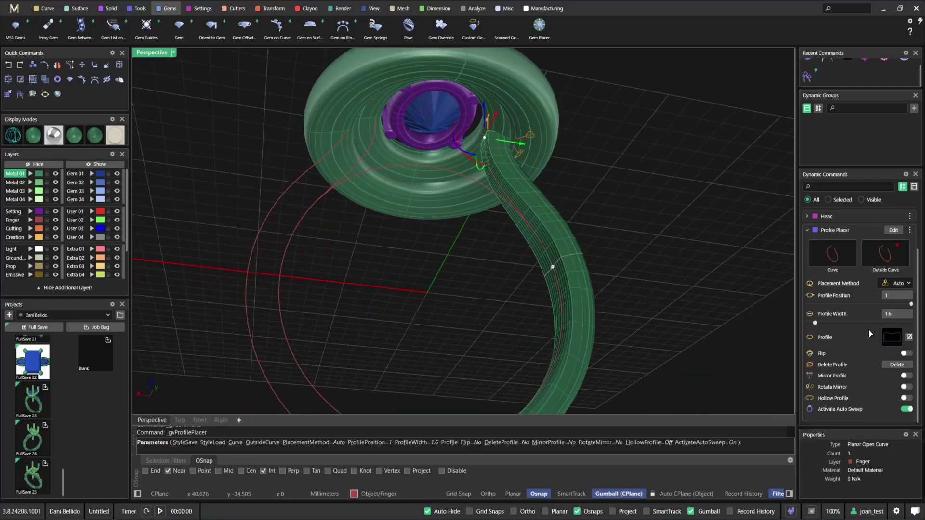
Mirror the top and side profiles to the opposite half of the shank and accept the sweep.
{"action": "left_click", "coordinate": [906, 376]}
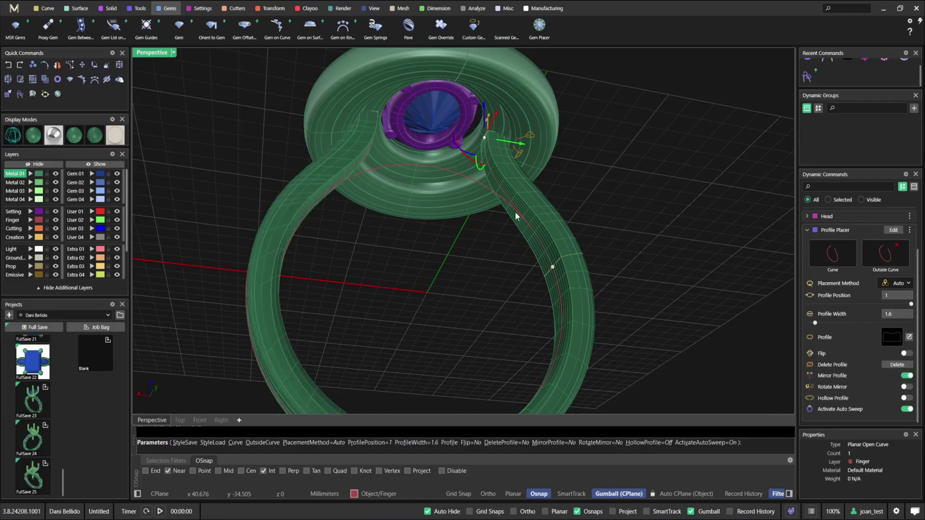
{"action": "right_click_drag", "start_coordinate": [487, 211], "coordinate": [565, 219]}
{"action": "left_click", "coordinate": [577, 214]}
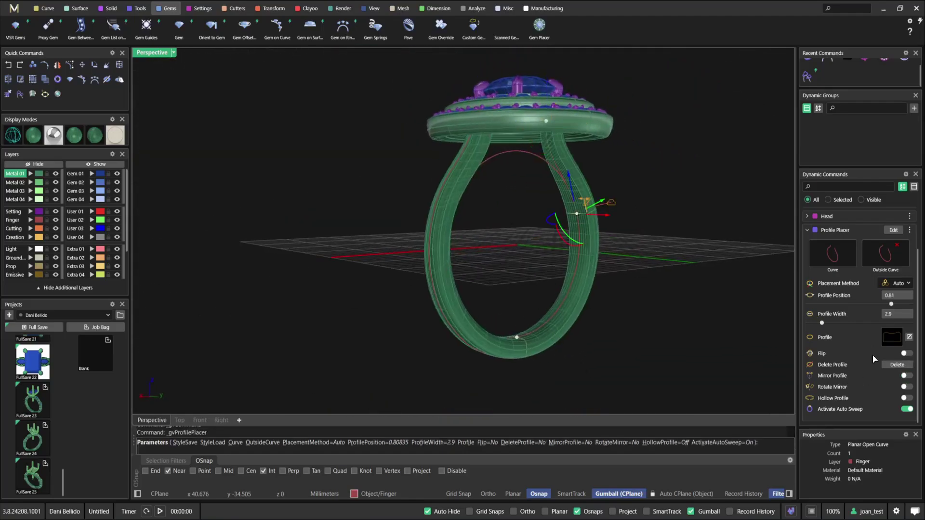
{"action": "left_click", "coordinate": [908, 376]}
{"action": "right_click_drag", "start_coordinate": [518, 334], "coordinate": [458, 206]}
{"action": "right_click", "coordinate": [458, 165]}
Place a profile on the cathedral rail's bridge curve with a width of 2.4 mm and a height of 1 mm.
{"action": "left_click", "coordinate": [458, 206]}
{"action": "right_click_drag", "start_coordinate": [435, 174], "coordinate": [420, 184]}
{"action": "middle_click", "coordinate": [420, 184]}
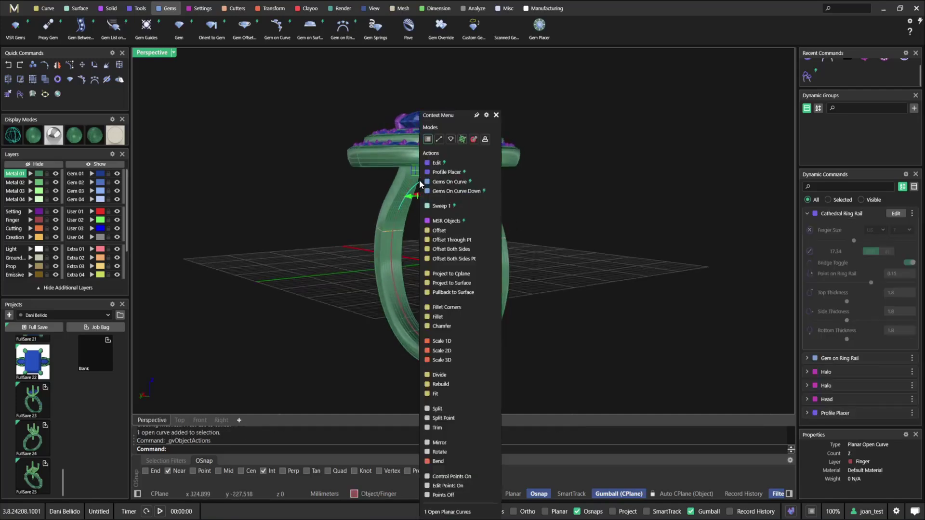
{"action": "left_click", "coordinate": [463, 179]}
{"action": "scroll", "coordinate": [459, 214], "scroll_direction": "up", "scroll_amount": 6}
{"action": "right_click_drag", "start_coordinate": [459, 214], "coordinate": [482, 203]}
{"action": "scroll", "coordinate": [569, 190], "scroll_direction": "up", "scroll_amount": 2}
{"action": "left_click_drag", "start_coordinate": [425, 225], "coordinate": [466, 233]}
{"action": "right_click_drag", "start_coordinate": [516, 209], "coordinate": [545, 187]}
{"action": "left_click_drag", "start_coordinate": [556, 167], "coordinate": [537, 204]}
{"action": "right_click_drag", "start_coordinate": [537, 204], "coordinate": [589, 157]}
Activate the auto sweep for the bridge and add another profile near the middle of its curve.
{"action": "left_click", "coordinate": [906, 395]}
{"action": "scroll", "coordinate": [585, 174], "scroll_direction": "up", "scroll_amount": 3}
{"action": "right_click_drag", "start_coordinate": [454, 182], "coordinate": [433, 195]}
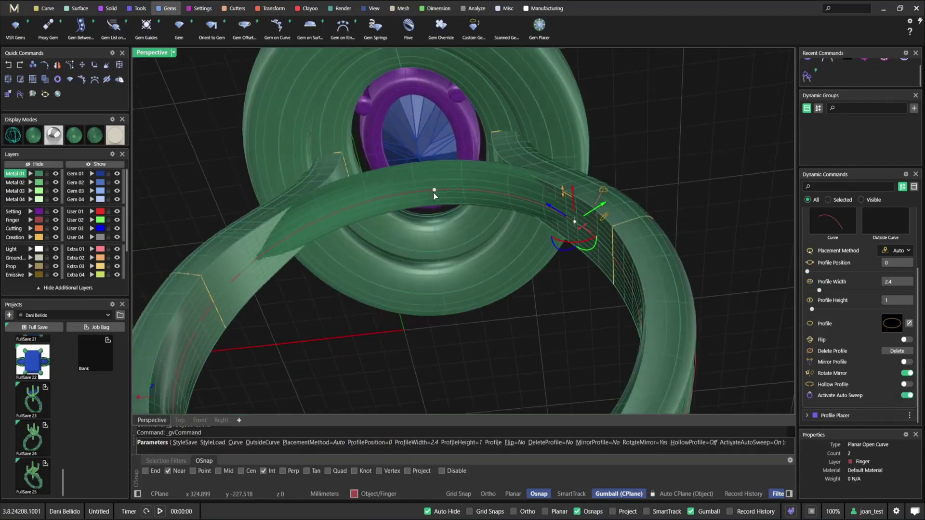
{"action": "left_click_drag", "start_coordinate": [425, 195], "coordinate": [416, 197]}
{"action": "right_click_drag", "start_coordinate": [461, 194], "coordinate": [427, 255], "text": "shift"}
{"action": "right_click_drag", "start_coordinate": [427, 255], "coordinate": [383, 238]}
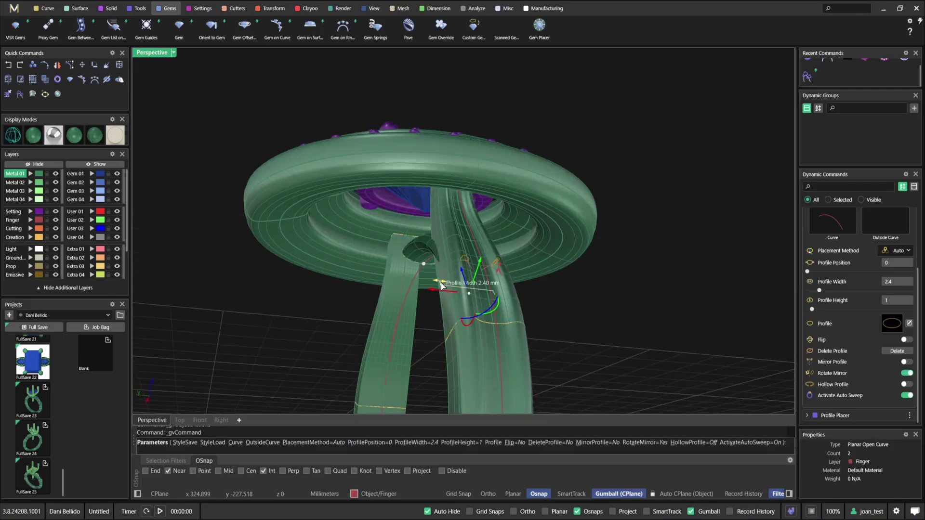
Narrow the bridge's end profile at position 0 to a width of 1.3 mm.
{"action": "mouse_move", "coordinate": [479, 257]}
{"action": "right_mouse_down"}
{"action": "mouse_move", "coordinate": [495, 225]}
{"action": "mouse_move", "coordinate": [486, 244]}
{"action": "right_mouse_up"}
{"action": "right_click_drag", "start_coordinate": [486, 244], "coordinate": [488, 258], "text": "shift"}
{"action": "scroll", "coordinate": [495, 223], "scroll_direction": "up", "scroll_amount": 4}
{"action": "scroll", "coordinate": [515, 244], "scroll_direction": "up", "scroll_amount": 2}
{"action": "left_click_drag", "start_coordinate": [525, 244], "coordinate": [525, 265]}
{"action": "scroll", "coordinate": [524, 264], "scroll_direction": "down", "scroll_amount": 3}
{"action": "scroll", "coordinate": [784, 328], "scroll_direction": "down", "scroll_amount": 3}
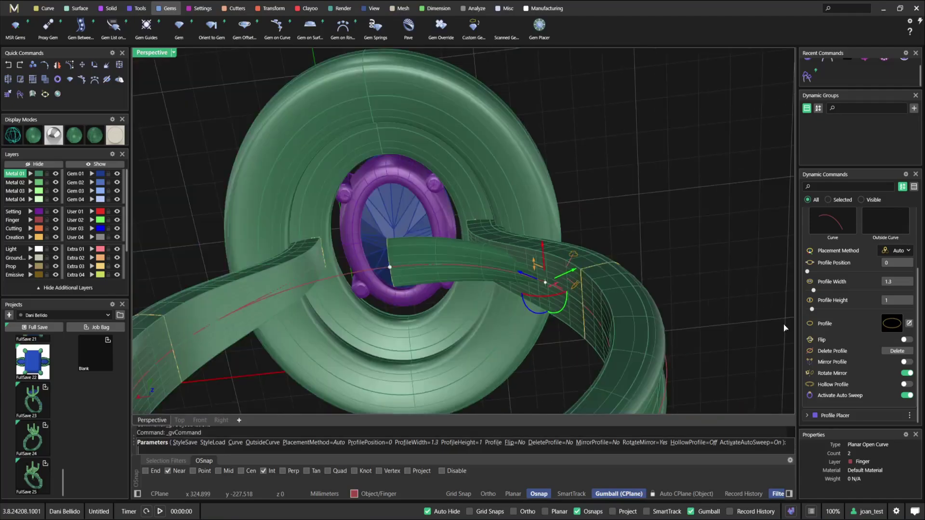
Mirror the bridge's profiles to the opposite half and accept the bridge sweep.
{"action": "left_click", "coordinate": [908, 363]}
{"action": "right_click_drag", "start_coordinate": [474, 200], "coordinate": [428, 233]}
{"action": "right_click", "coordinate": [428, 233]}
{"action": "scroll", "coordinate": [424, 201], "scroll_direction": "down", "scroll_amount": 4}
{"action": "right_click_drag", "start_coordinate": [424, 201], "coordinate": [451, 139]}
{"action": "scroll", "coordinate": [421, 193], "scroll_direction": "up", "scroll_amount": 5}
Reopen the cathedral ring rail for editing and set its side thickness to 2 mm.
{"action": "left_click", "coordinate": [384, 164]}
{"action": "left_click", "coordinate": [422, 186]}
{"action": "scroll", "coordinate": [470, 143], "scroll_direction": "up", "scroll_amount": 4}
{"action": "key", "text": "Escape"}
{"action": "scroll", "coordinate": [439, 145], "scroll_direction": "up", "scroll_amount": 5}
{"action": "left_click", "coordinate": [412, 104]}
{"action": "left_click", "coordinate": [412, 104]}
{"action": "scroll", "coordinate": [413, 103], "scroll_direction": "down", "scroll_amount": 5}
{"action": "right_click_drag", "start_coordinate": [413, 103], "coordinate": [450, 120]}
{"action": "middle_click", "coordinate": [449, 119]}
{"action": "left_click", "coordinate": [475, 163]}
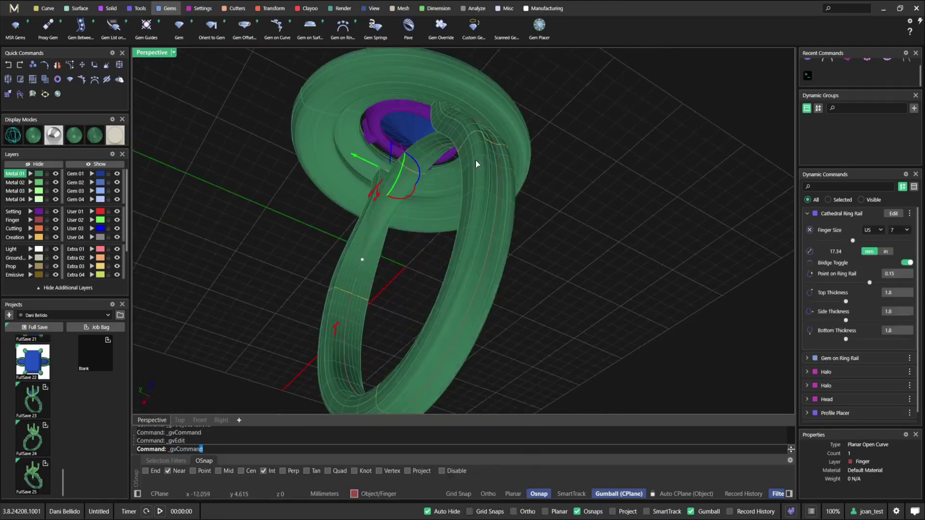
{"action": "right_click_drag", "start_coordinate": [378, 199], "coordinate": [307, 229]}
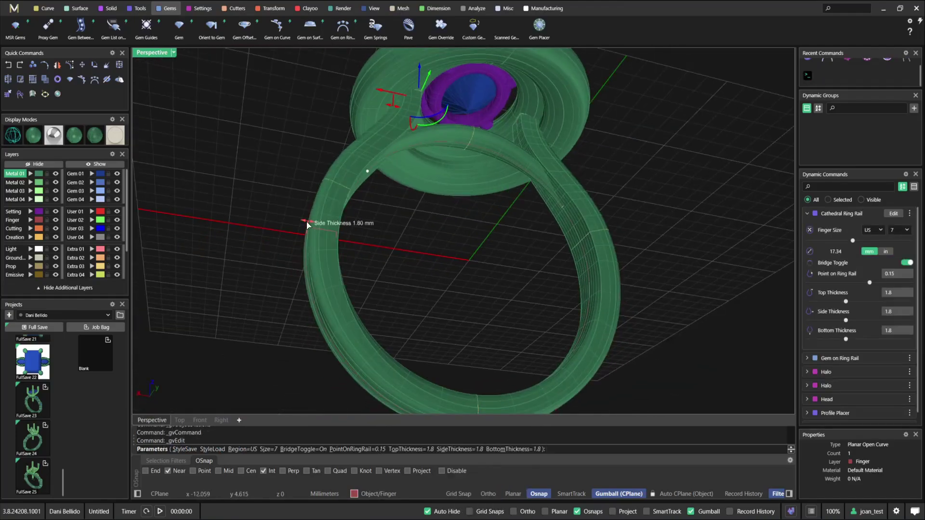
{"action": "left_click_drag", "start_coordinate": [304, 228], "coordinate": [302, 232]}
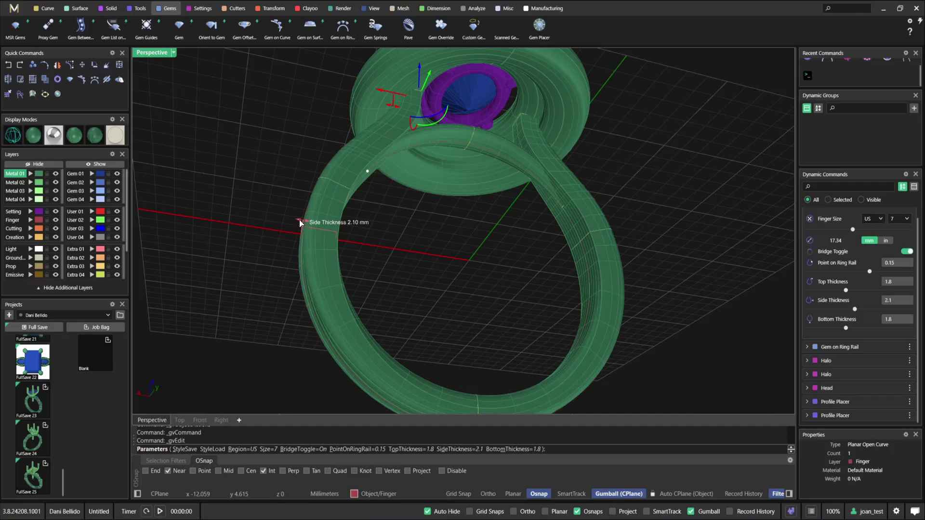
{"action": "left_click", "coordinate": [898, 302]}
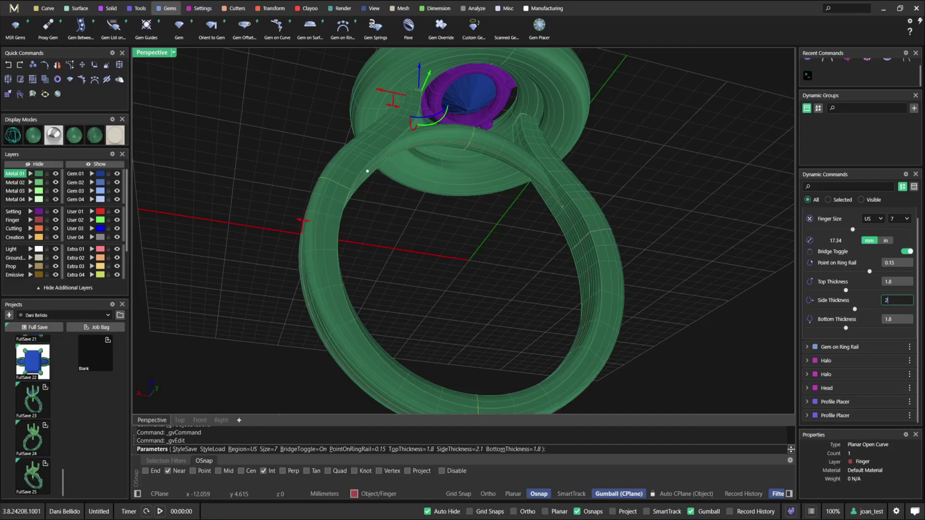
{"action": "key", "text": "Tab"}
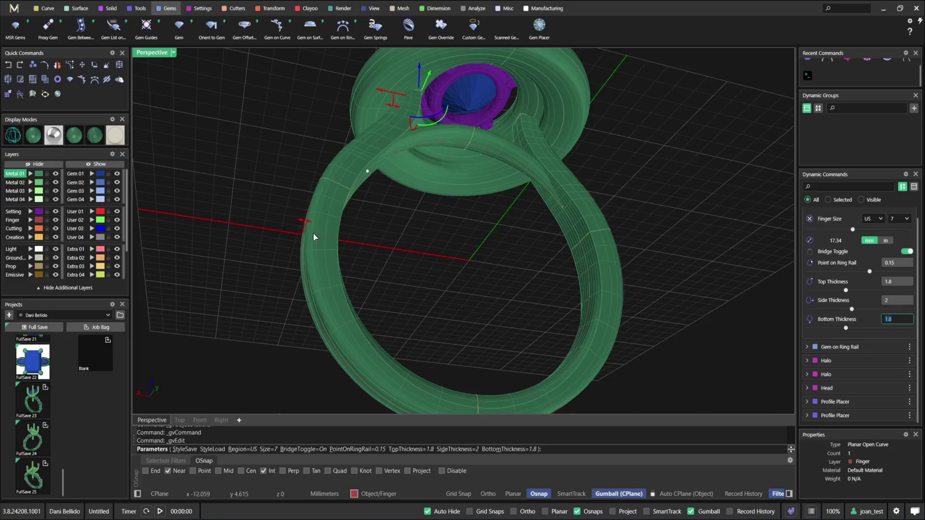
Increase the cathedral rail's top thickness to 1.9 mm.
{"action": "scroll", "coordinate": [313, 233], "scroll_direction": "up", "scroll_amount": 5}
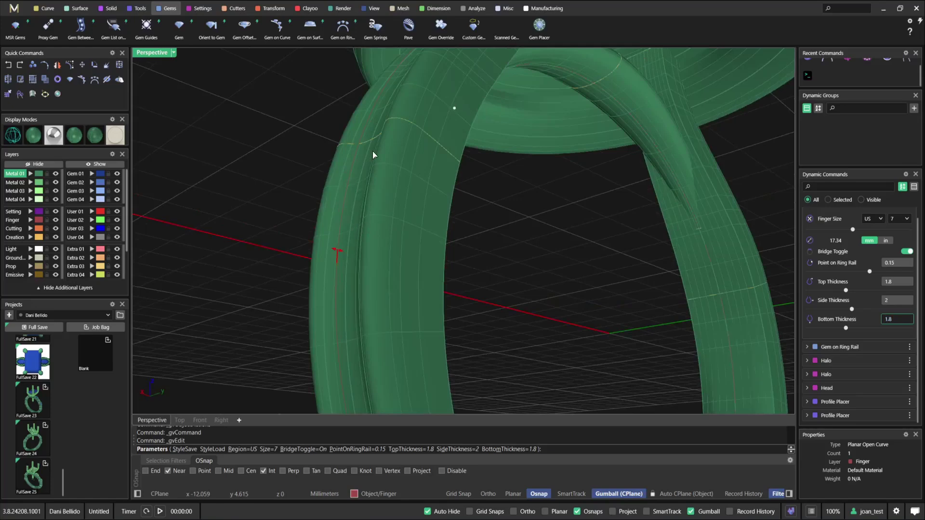
{"action": "scroll", "coordinate": [372, 155], "scroll_direction": "down", "scroll_amount": 2}
{"action": "right_click_drag", "start_coordinate": [413, 240], "coordinate": [413, 236]}
{"action": "scroll", "coordinate": [420, 192], "scroll_direction": "down", "scroll_amount": 4}
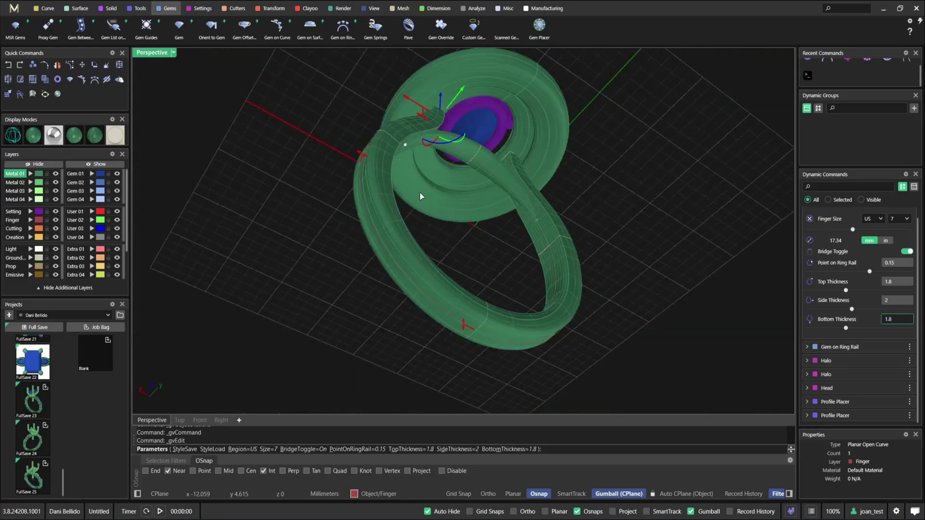
{"action": "right_click_drag", "start_coordinate": [420, 193], "coordinate": [421, 246]}
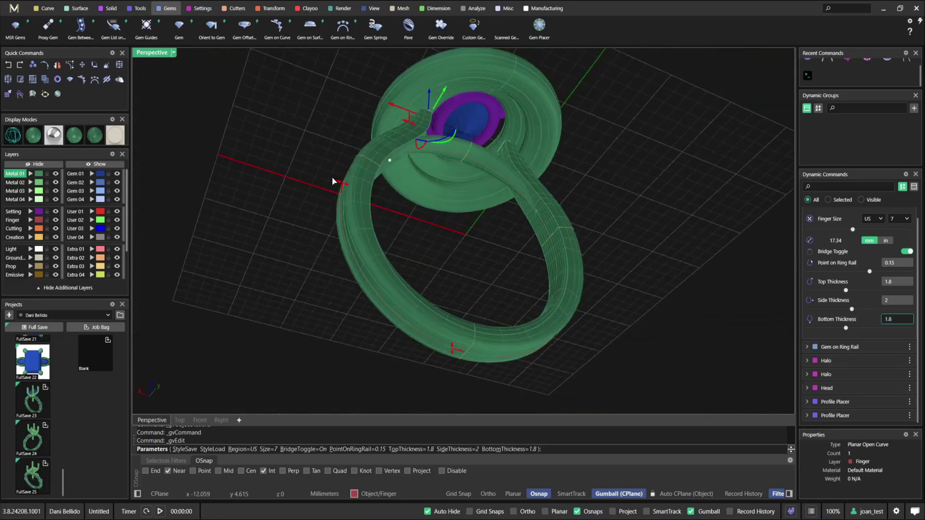
{"action": "right_click_drag", "start_coordinate": [409, 123], "coordinate": [386, 184]}
{"action": "scroll", "coordinate": [395, 142], "scroll_direction": "up", "scroll_amount": 3}
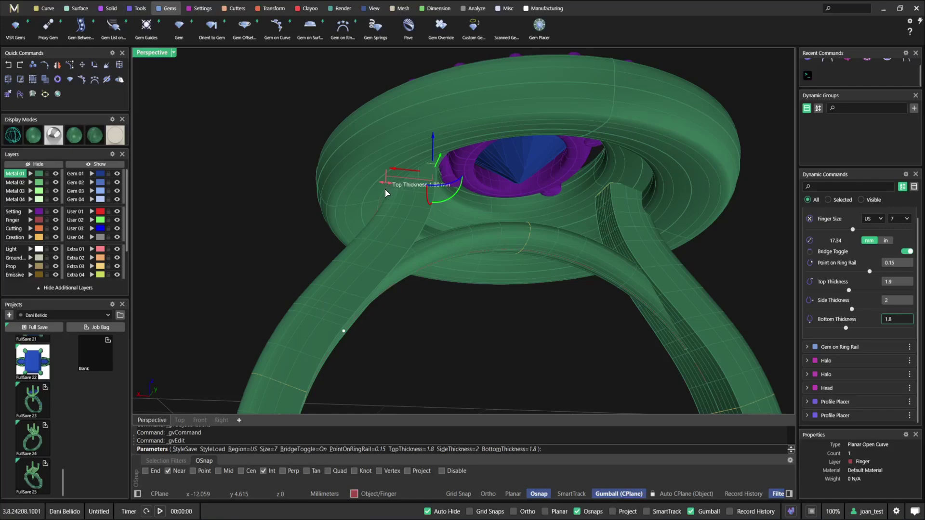
{"action": "scroll", "coordinate": [378, 206], "scroll_direction": "down", "scroll_amount": 4}
{"action": "right_click_drag", "start_coordinate": [336, 220], "coordinate": [405, 223], "text": "shift"}
{"action": "right_click_drag", "start_coordinate": [377, 163], "coordinate": [395, 127], "text": "shift"}
{"action": "scroll", "coordinate": [396, 125], "scroll_direction": "up", "scroll_amount": 3}
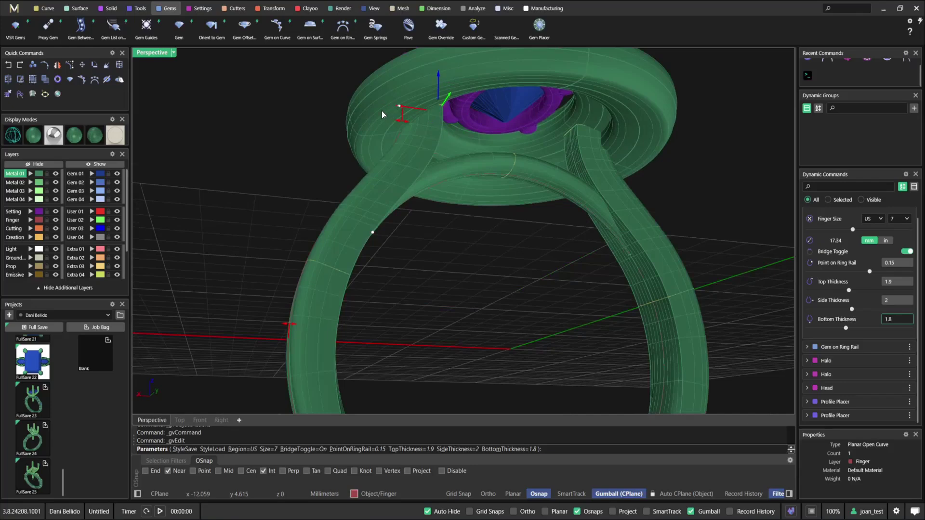
Move the bridge's junction point on the ring rail to 0.16 and accept the cathedral rail changes.
{"action": "right_click_drag", "start_coordinate": [378, 117], "coordinate": [348, 217]}
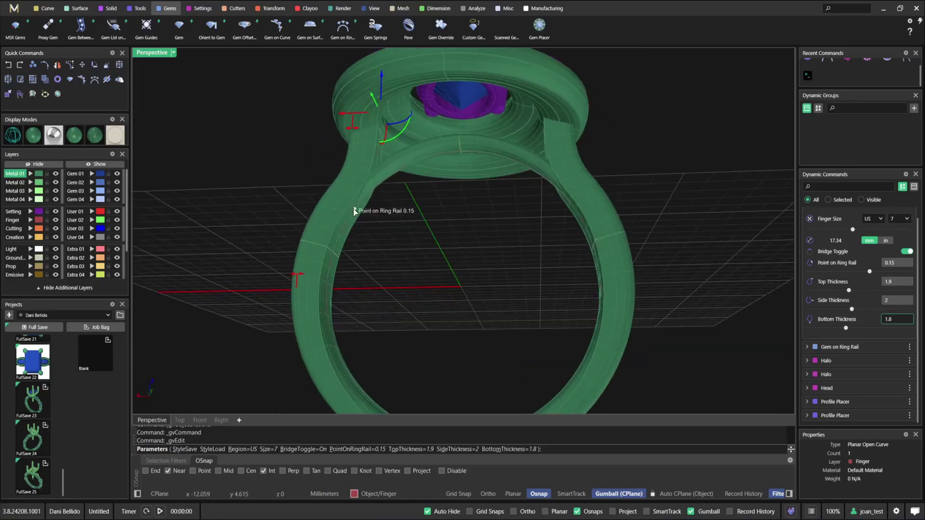
{"action": "left_click_drag", "start_coordinate": [352, 221], "coordinate": [343, 213]}
{"action": "scroll", "coordinate": [343, 201], "scroll_direction": "down", "scroll_amount": 2}
{"action": "right_click_drag", "start_coordinate": [343, 201], "coordinate": [516, 194]}
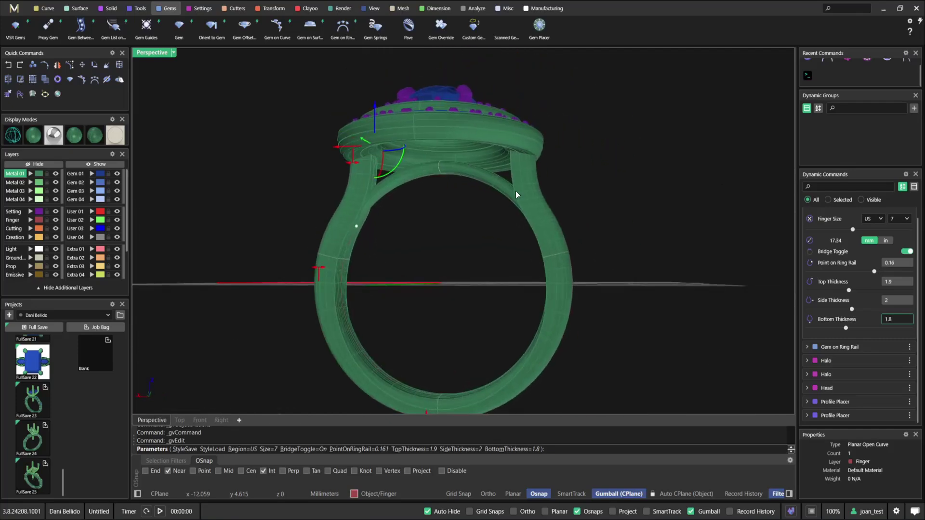
{"action": "right_click_drag", "start_coordinate": [504, 158], "coordinate": [505, 160]}
{"action": "right_click", "coordinate": [505, 160]}
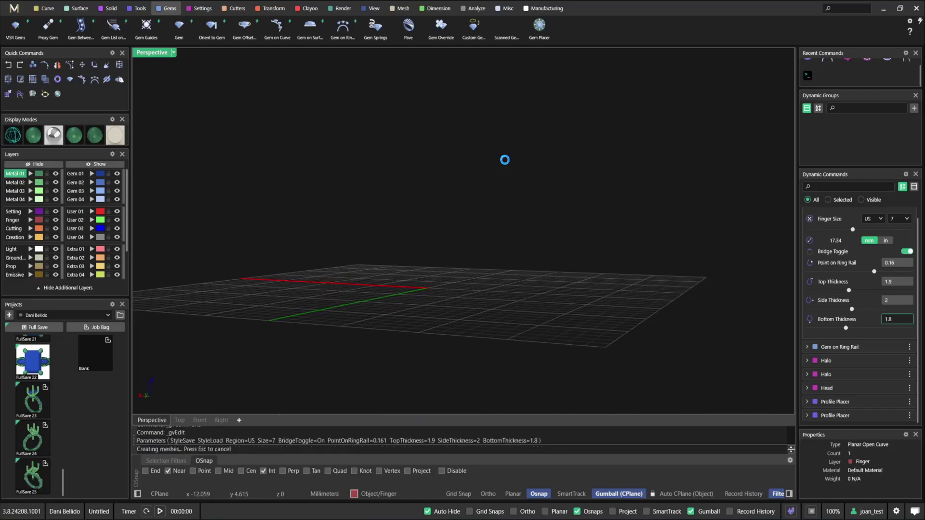
Examine the updated ring from above, the side and below, checking how the shank and bridge meet the halos.
{"action": "right_click_drag", "start_coordinate": [505, 160], "coordinate": [325, 177]}
{"action": "right_click_drag", "start_coordinate": [277, 108], "coordinate": [437, 209]}
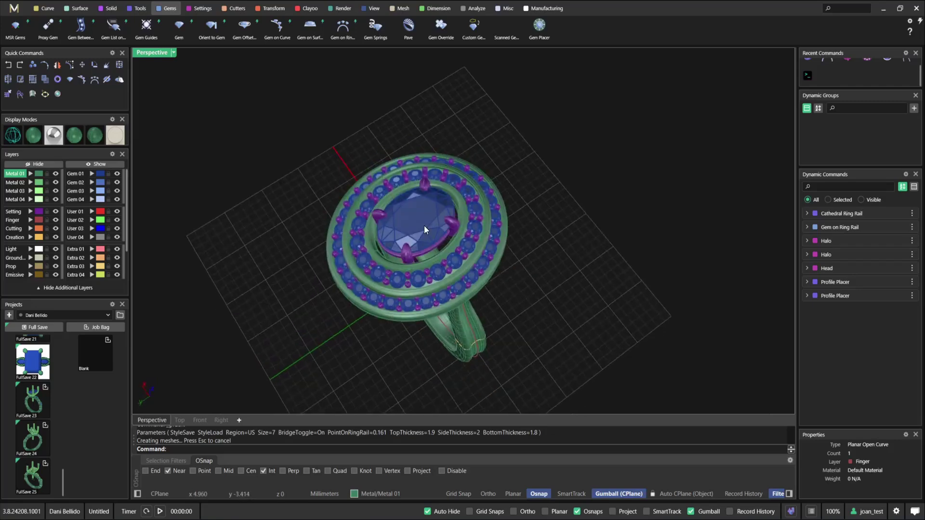
{"action": "right_click_drag", "start_coordinate": [416, 241], "coordinate": [536, 165]}
{"action": "scroll", "coordinate": [536, 166], "scroll_direction": "up", "scroll_amount": 8}
{"action": "scroll", "coordinate": [475, 195], "scroll_direction": "down", "scroll_amount": 2}
{"action": "right_click_drag", "start_coordinate": [475, 195], "coordinate": [446, 194]}
{"action": "scroll", "coordinate": [478, 175], "scroll_direction": "down", "scroll_amount": 4}
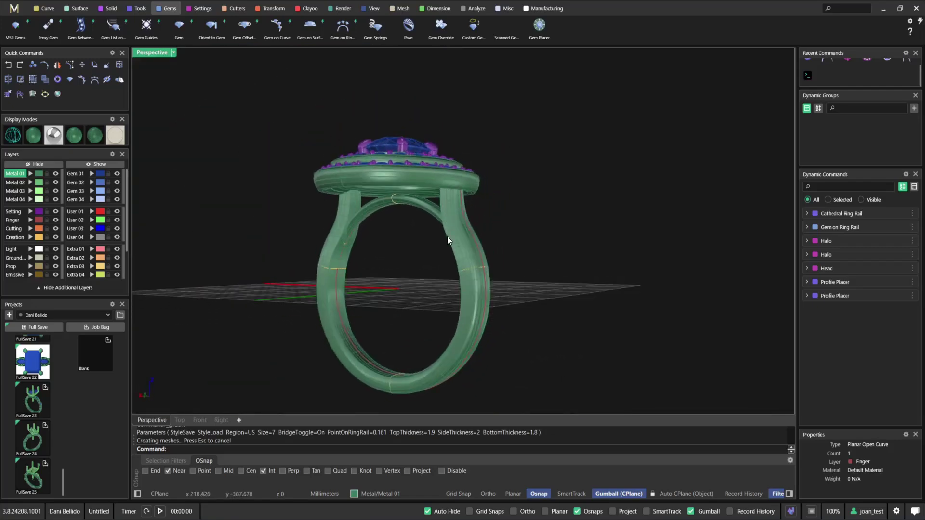
{"action": "right_click_drag", "start_coordinate": [393, 237], "coordinate": [431, 237]}
{"action": "scroll", "coordinate": [433, 234], "scroll_direction": "up", "scroll_amount": 3}
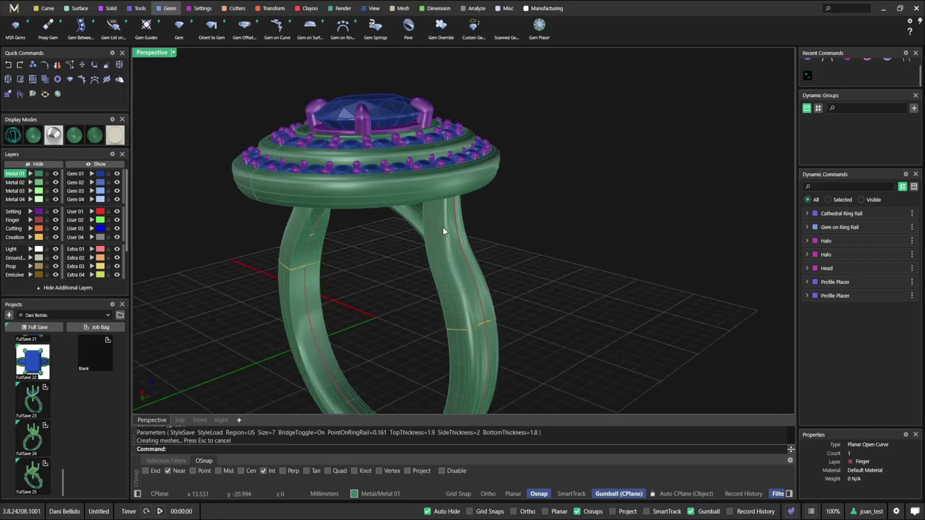
{"action": "right_click_drag", "start_coordinate": [435, 190], "coordinate": [504, 183]}
{"action": "scroll", "coordinate": [479, 156], "scroll_direction": "up", "scroll_amount": 5}
Show the perspective view in wireframe and reopen the shank's Profile Placer from its top end profile for editing.
{"action": "left_click", "coordinate": [144, 53]}
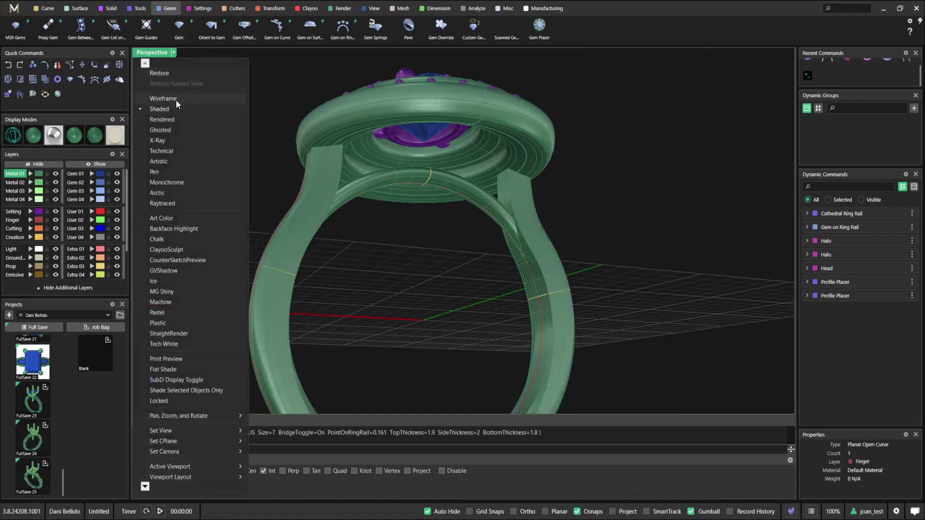
{"action": "left_click", "coordinate": [175, 99]}
{"action": "scroll", "coordinate": [488, 168], "scroll_direction": "up", "scroll_amount": 5}
{"action": "left_click", "coordinate": [487, 169]}
{"action": "left_click", "coordinate": [519, 200]}
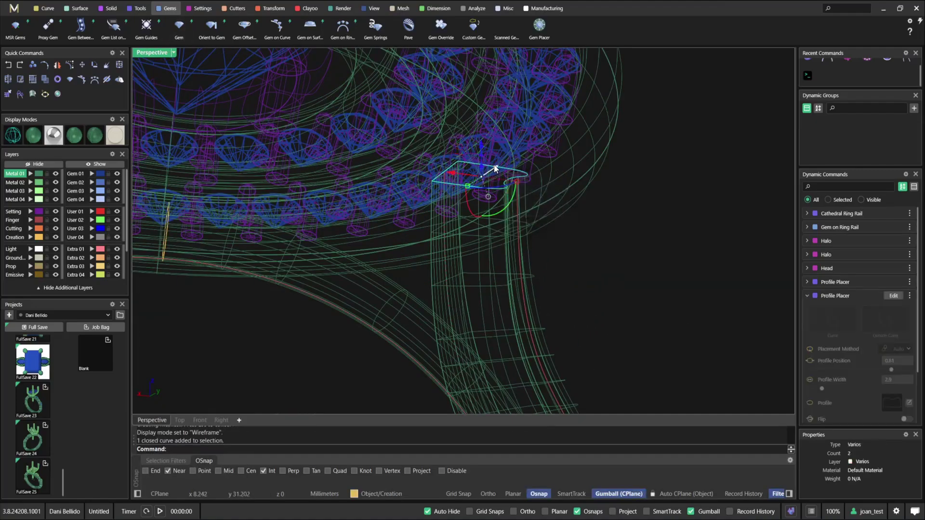
{"action": "scroll", "coordinate": [398, 187], "scroll_direction": "down", "scroll_amount": 5}
{"action": "right_click_drag", "start_coordinate": [398, 187], "coordinate": [434, 213]}
{"action": "middle_click", "coordinate": [434, 212]}
{"action": "left_click", "coordinate": [467, 144]}
{"action": "scroll", "coordinate": [443, 218], "scroll_direction": "up", "scroll_amount": 2}
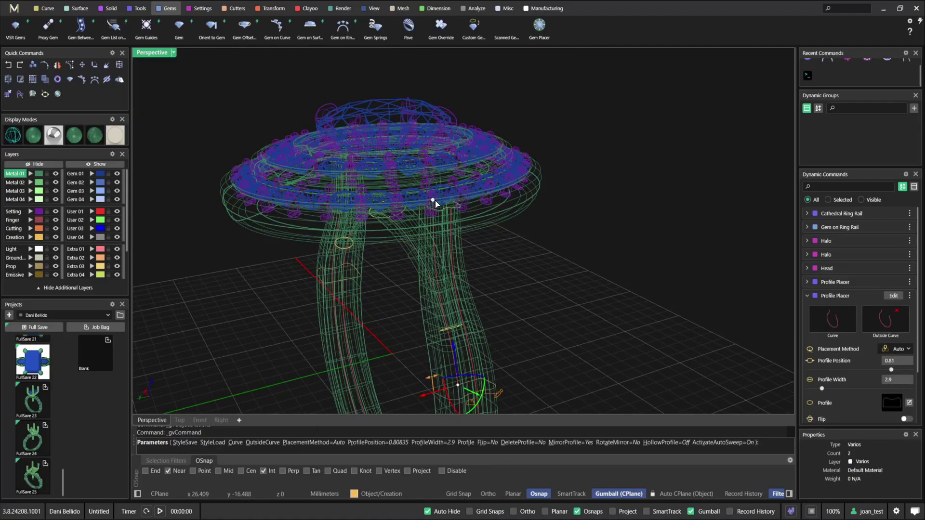
Widen the shank's top end profile at position 1 to 1.9 mm.
{"action": "left_click", "coordinate": [432, 198]}
{"action": "right_click_drag", "start_coordinate": [465, 240], "coordinate": [440, 264]}
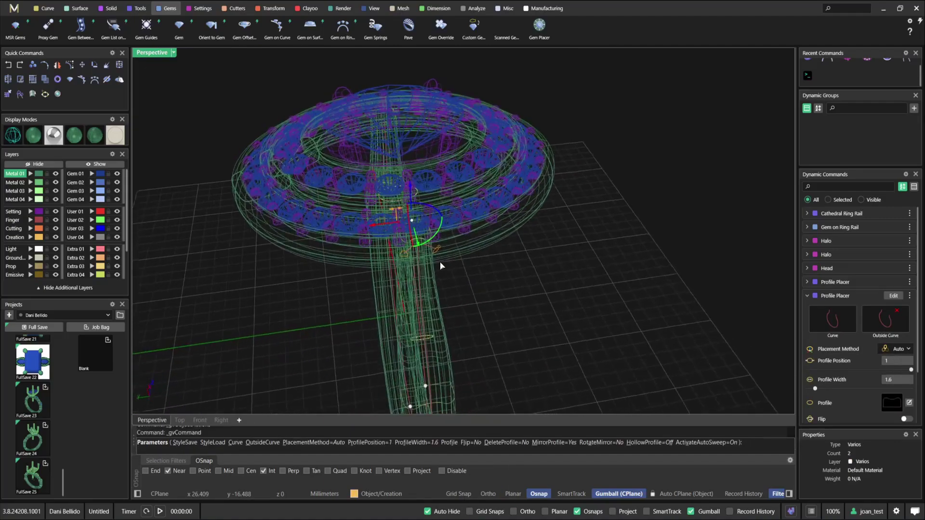
{"action": "scroll", "coordinate": [388, 215], "scroll_direction": "up", "scroll_amount": 5}
{"action": "left_click_drag", "start_coordinate": [383, 186], "coordinate": [378, 190]}
{"action": "scroll", "coordinate": [388, 197], "scroll_direction": "down", "scroll_amount": 2}
{"action": "scroll", "coordinate": [390, 239], "scroll_direction": "down", "scroll_amount": 7}
Narrow the shank's profile at position 0.81 to a width of 2.4 mm and accept the sweep.
{"action": "right_click_drag", "start_coordinate": [401, 310], "coordinate": [387, 330]}
{"action": "scroll", "coordinate": [409, 285], "scroll_direction": "up", "scroll_amount": 4}
{"action": "left_click", "coordinate": [405, 295]}
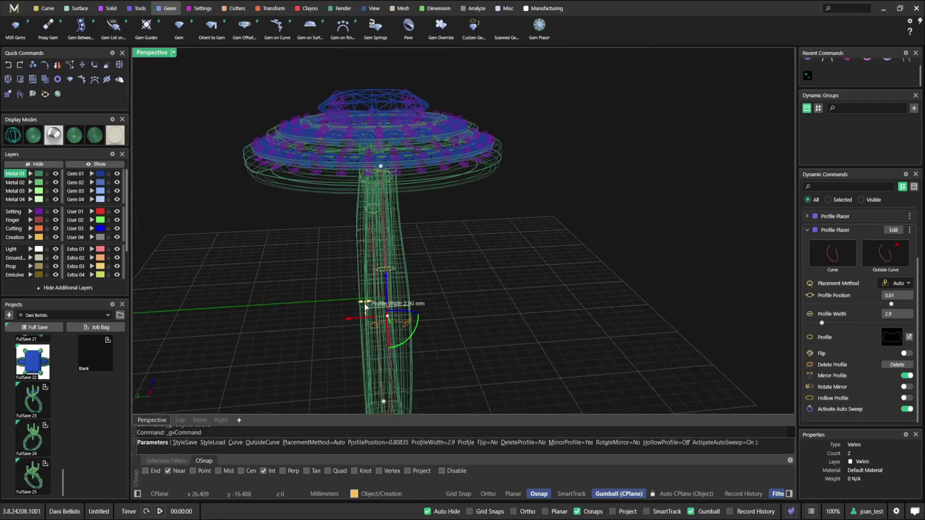
{"action": "left_click_drag", "start_coordinate": [368, 307], "coordinate": [372, 303]}
{"action": "scroll", "coordinate": [370, 292], "scroll_direction": "down", "scroll_amount": 2}
{"action": "right_click_drag", "start_coordinate": [368, 325], "coordinate": [385, 294]}
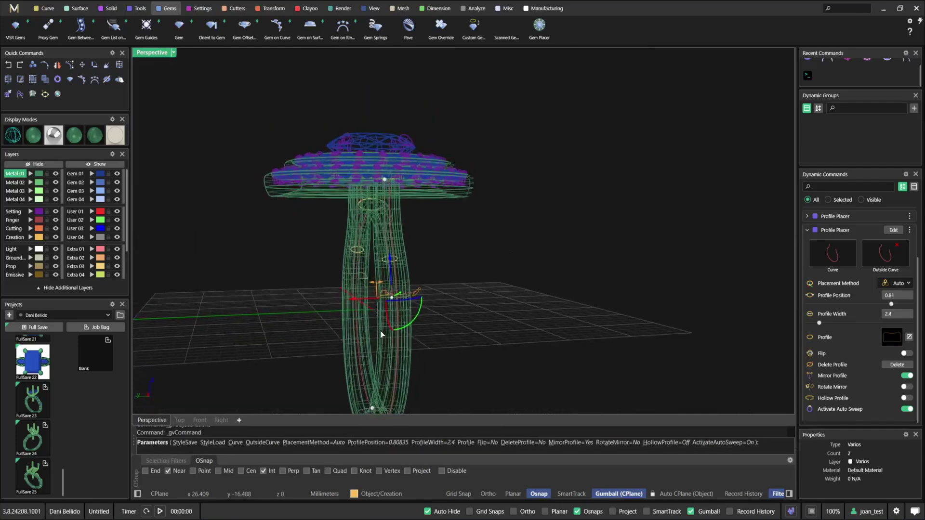
{"action": "scroll", "coordinate": [389, 331], "scroll_direction": "down", "scroll_amount": 4}
{"action": "right_click", "coordinate": [390, 331]}
Switch the perspective view back to shaded display.
{"action": "left_click", "coordinate": [148, 51]}
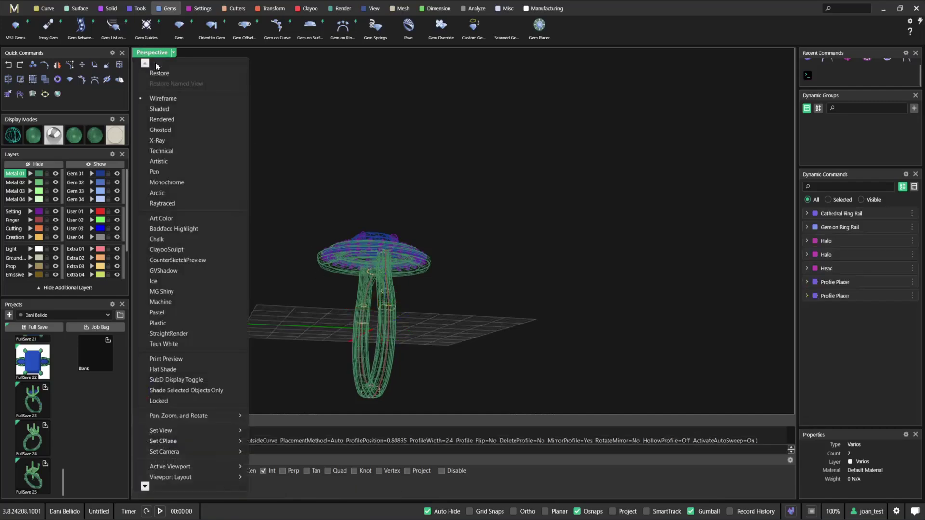
{"action": "left_click", "coordinate": [217, 109]}
{"action": "right_click_drag", "start_coordinate": [367, 335], "coordinate": [444, 325]}
{"action": "right_click_drag", "start_coordinate": [407, 296], "coordinate": [400, 313]}
{"action": "scroll", "coordinate": [403, 262], "scroll_direction": "up", "scroll_amount": 5}
Edit the center gem on the ring rail, raising its Z offset to 6 mm, and accept.
{"action": "right_click_drag", "start_coordinate": [404, 262], "coordinate": [380, 219]}
{"action": "left_click", "coordinate": [378, 214]}
{"action": "middle_click", "coordinate": [374, 202]}
{"action": "left_click", "coordinate": [406, 254]}
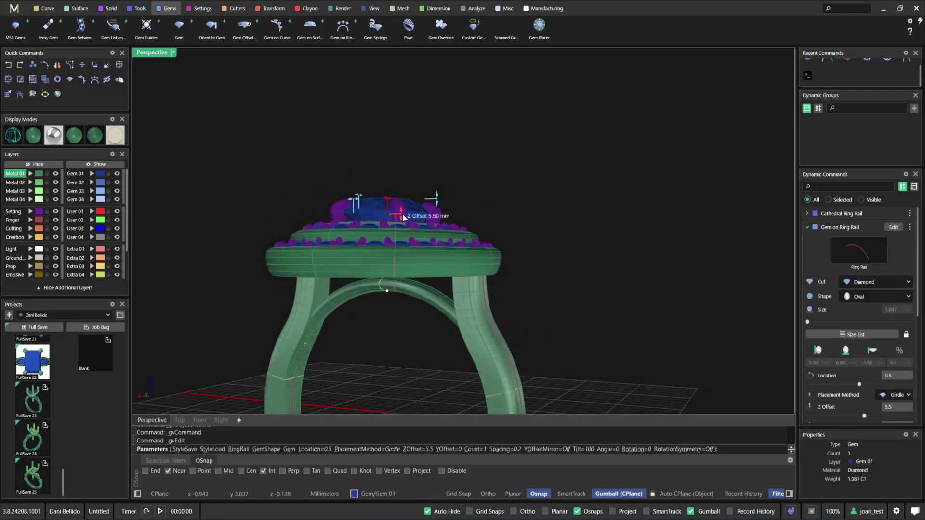
{"action": "left_click_drag", "start_coordinate": [403, 210], "coordinate": [404, 210]}
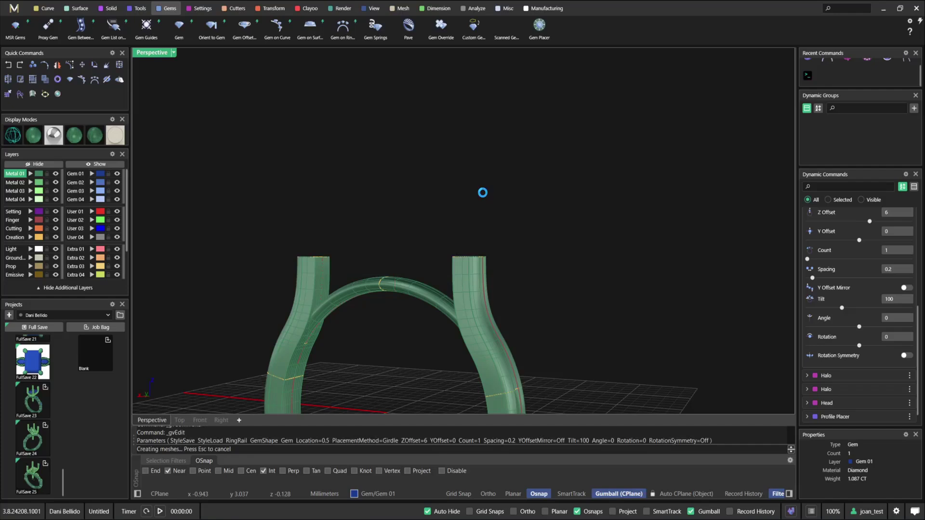
{"action": "scroll", "coordinate": [482, 193], "scroll_direction": "down", "scroll_amount": 5}
{"action": "right_click_drag", "start_coordinate": [483, 193], "coordinate": [530, 251]}
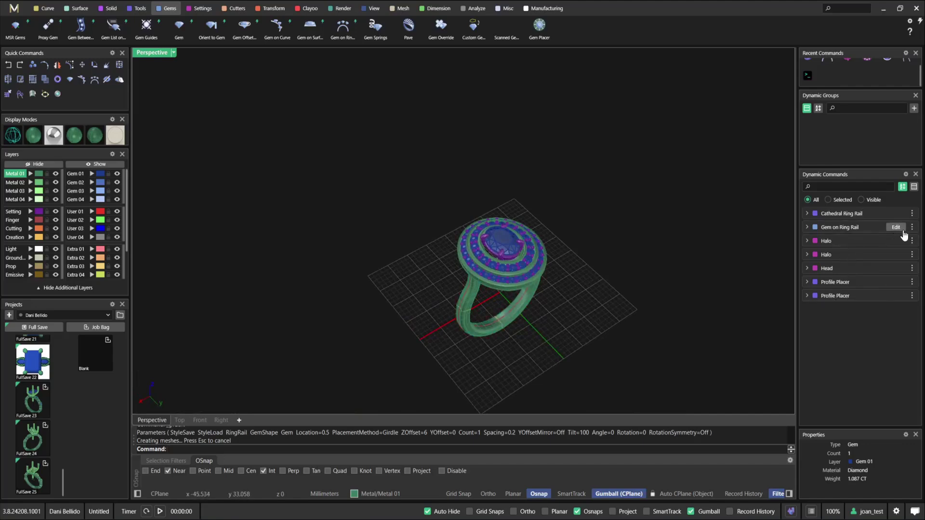
Change the center diamond's shape to Emerald Custom and accept so the halos and head rebuild.
{"action": "left_click", "coordinate": [900, 228]}
{"action": "left_click", "coordinate": [888, 298]}
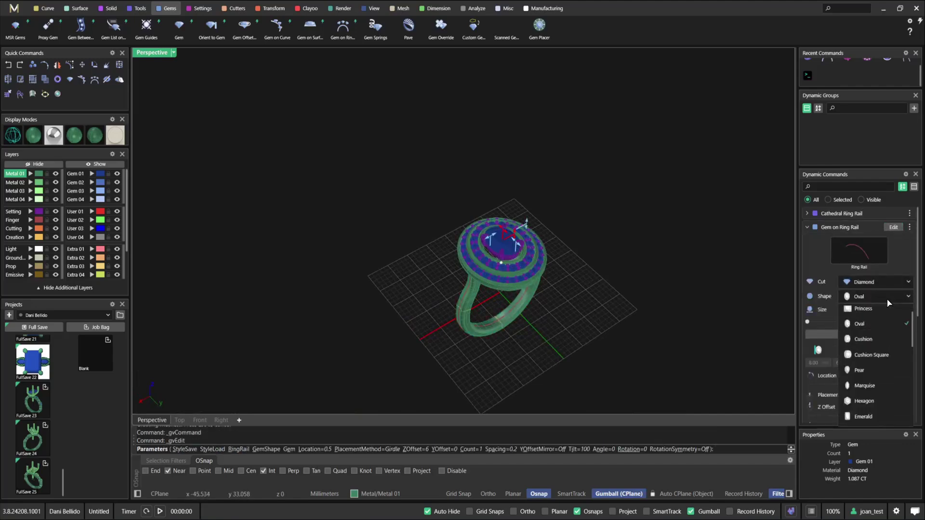
{"action": "scroll", "coordinate": [882, 376], "scroll_direction": "down", "scroll_amount": 2}
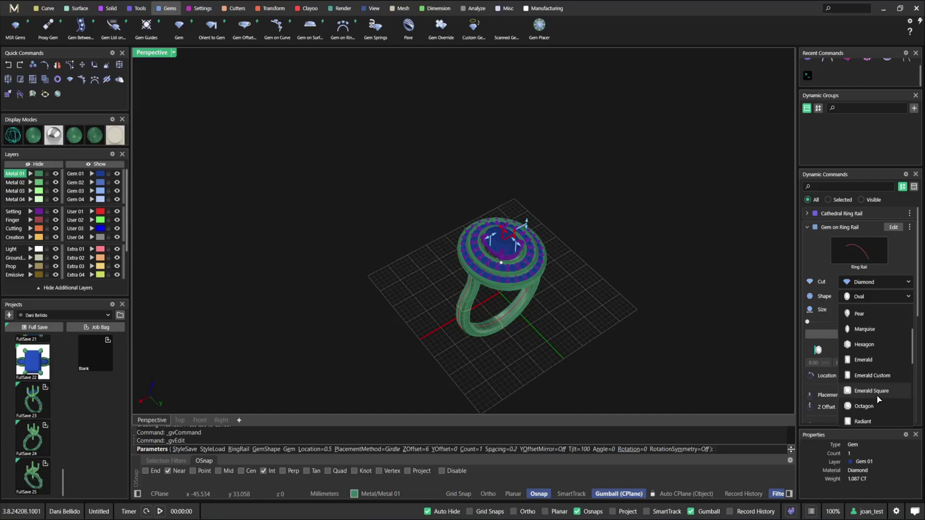
{"action": "left_click", "coordinate": [881, 376]}
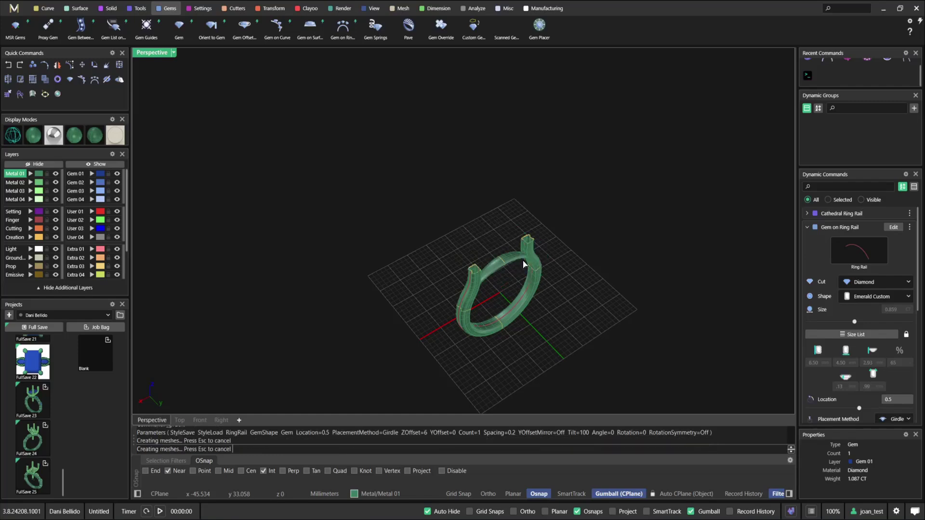
{"action": "right_click_drag", "start_coordinate": [522, 260], "coordinate": [471, 306]}
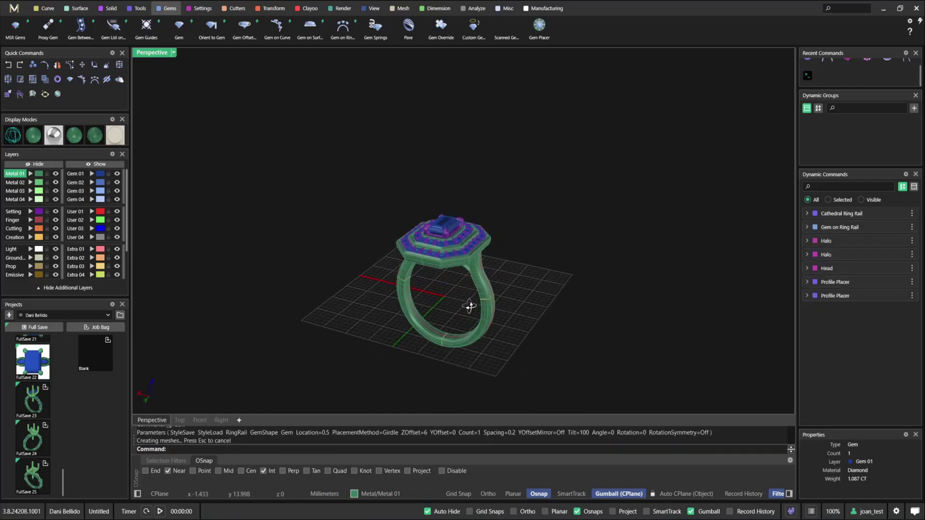
Change the cathedral rail's finger size to US 9 and accept.
{"action": "left_click", "coordinate": [896, 214]}
{"action": "left_click", "coordinate": [897, 231]}
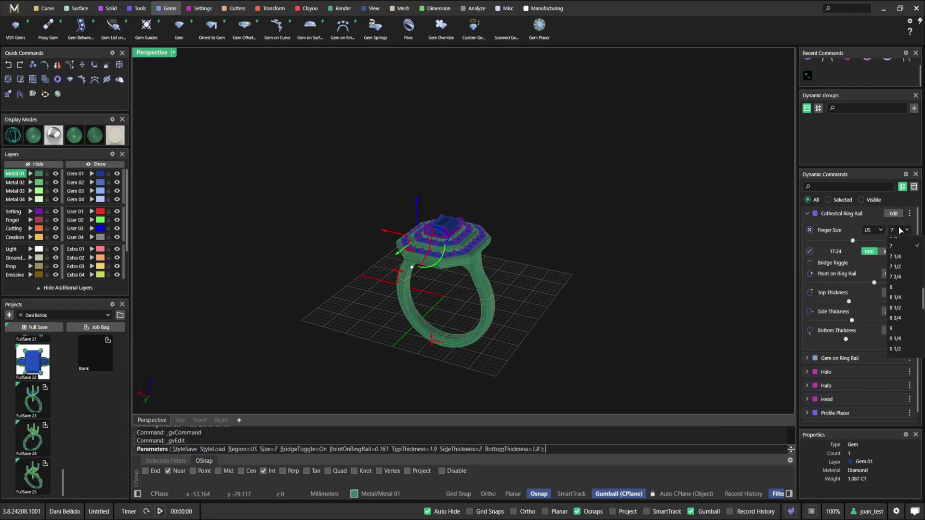
{"action": "left_click", "coordinate": [904, 339]}
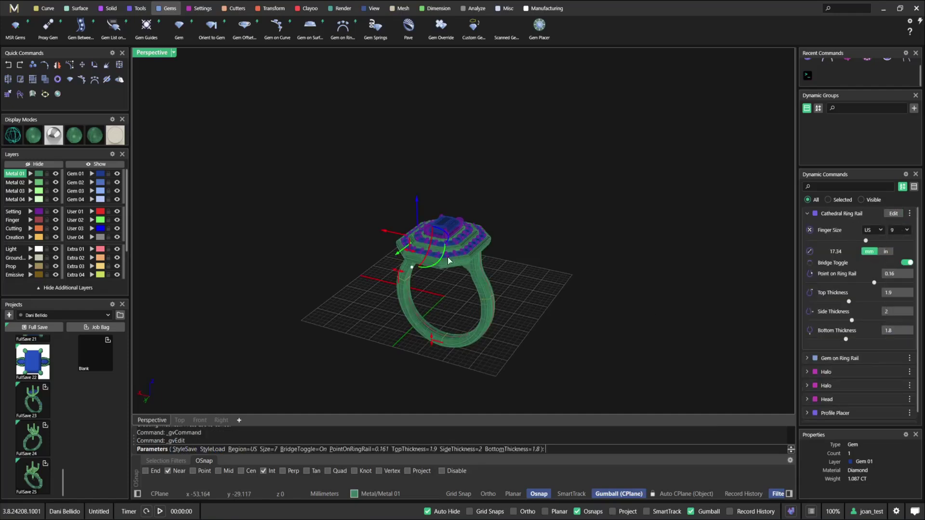
{"action": "right_click", "coordinate": [554, 248]}
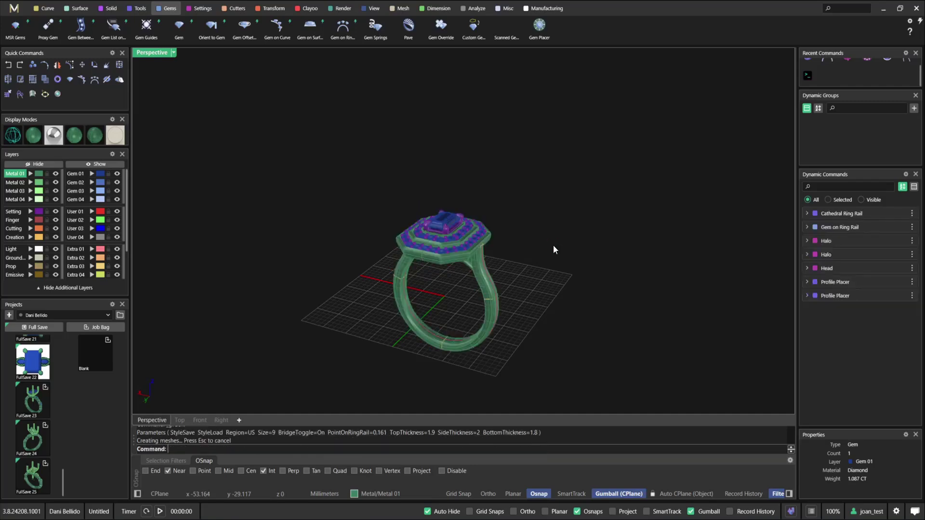
Reopen the shank's Profile Placer, move the top end profile inward beneath the halo, and accept the sweep.
{"action": "scroll", "coordinate": [484, 248], "scroll_direction": "up", "scroll_amount": 5}
{"action": "scroll", "coordinate": [482, 247], "scroll_direction": "up", "scroll_amount": 2}
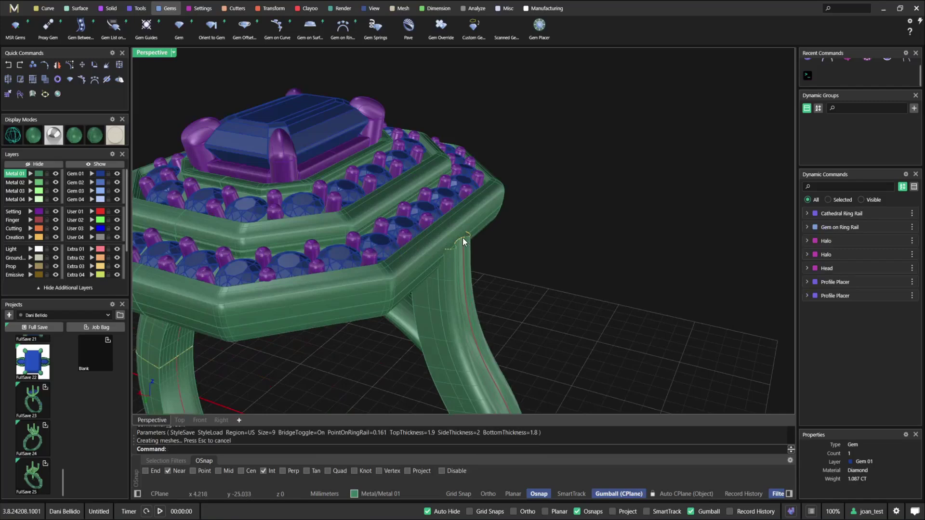
{"action": "left_click", "coordinate": [461, 240]}
{"action": "left_click", "coordinate": [461, 238]}
{"action": "right_click", "coordinate": [461, 235]}
{"action": "left_click", "coordinate": [484, 144]}
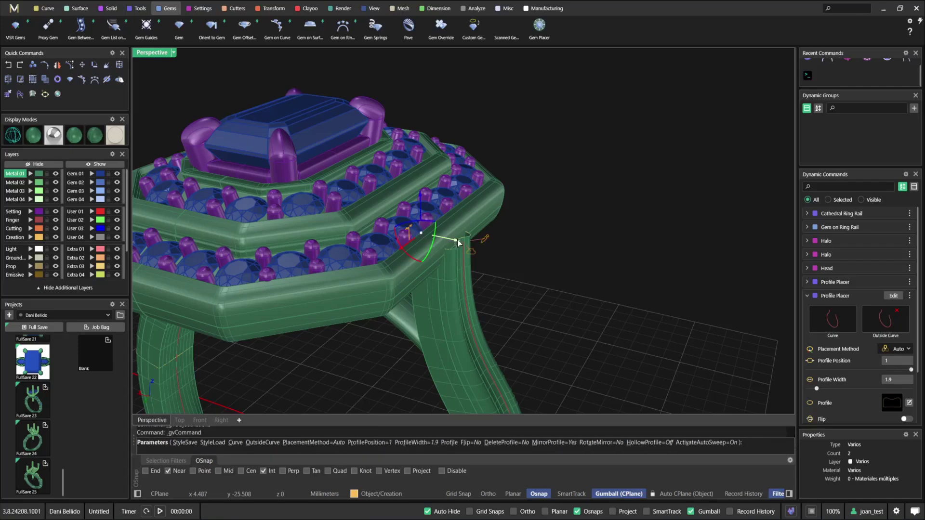
{"action": "left_click_drag", "start_coordinate": [454, 240], "coordinate": [446, 244]}
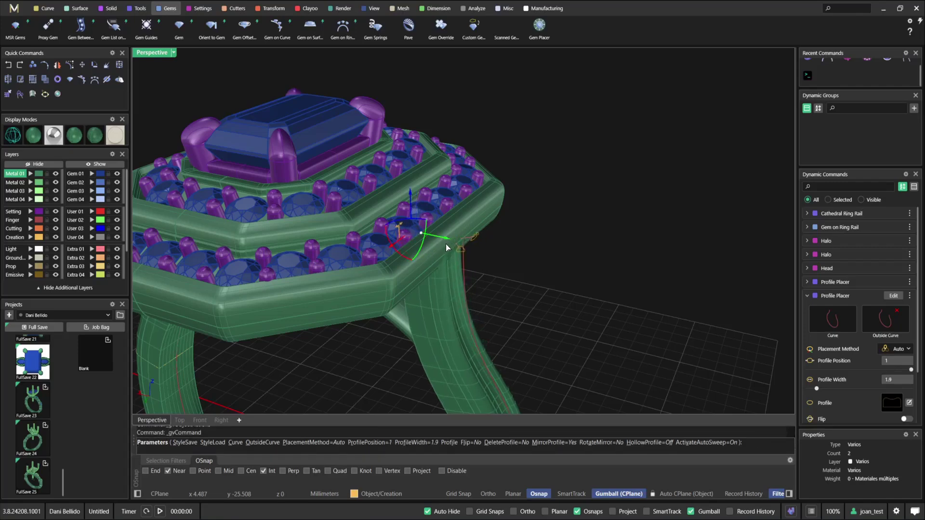
{"action": "scroll", "coordinate": [448, 243], "scroll_direction": "down", "scroll_amount": 5}
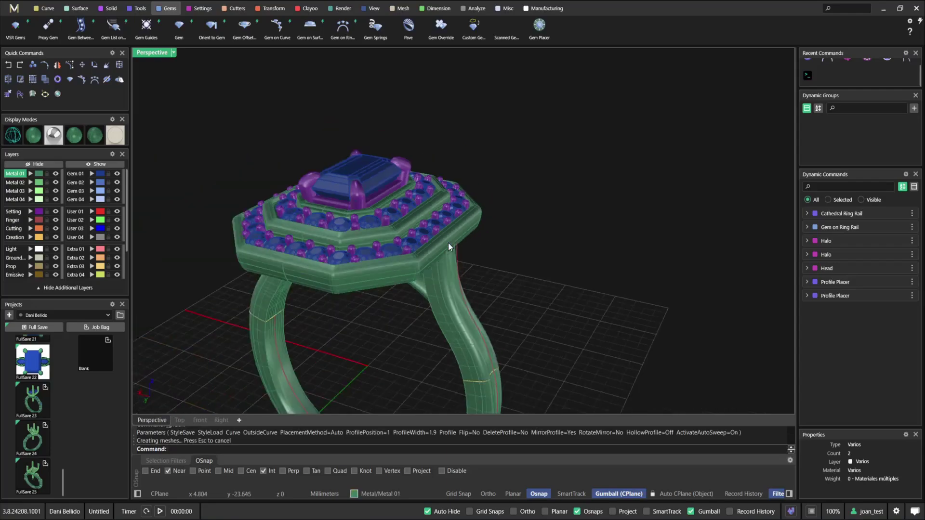
{"action": "right_click_drag", "start_coordinate": [437, 264], "coordinate": [439, 327]}
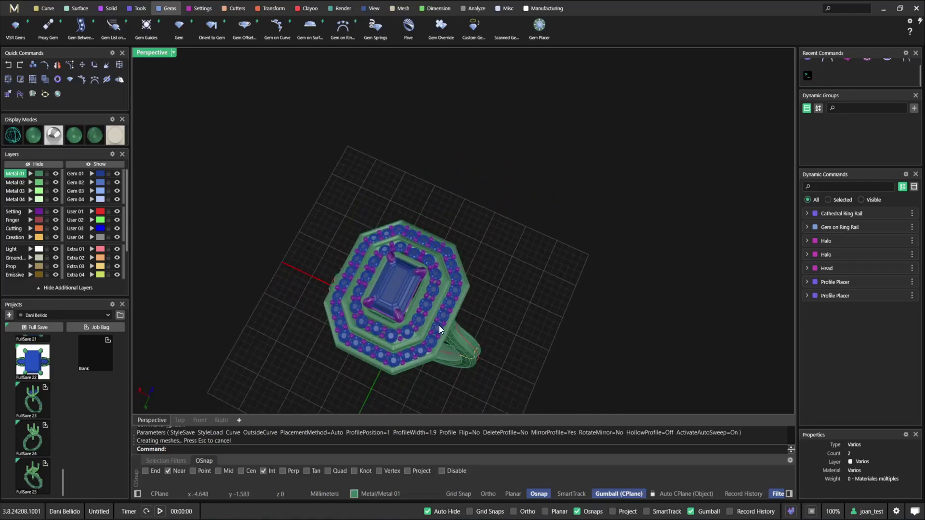